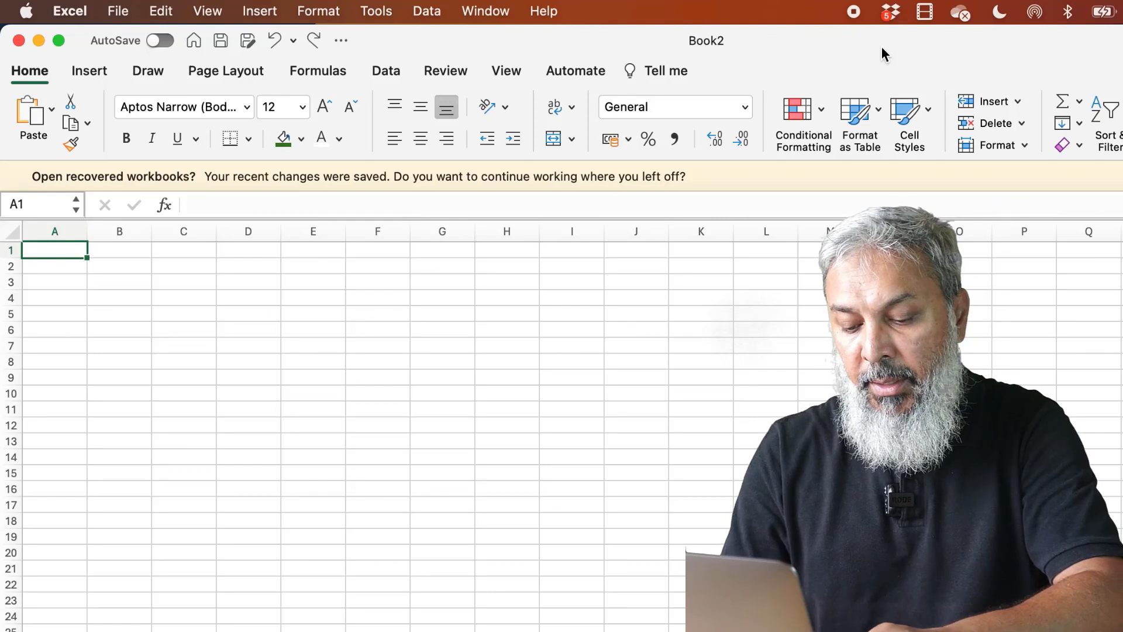
Enter the title INCOME in cell A1
text(I)
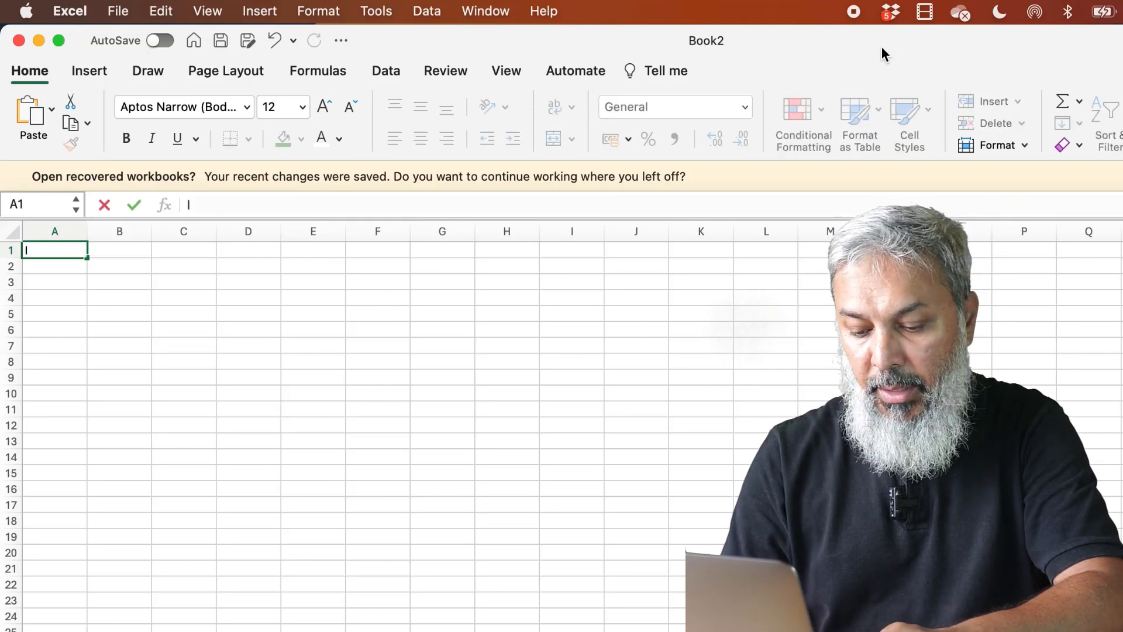
text(NCOME)
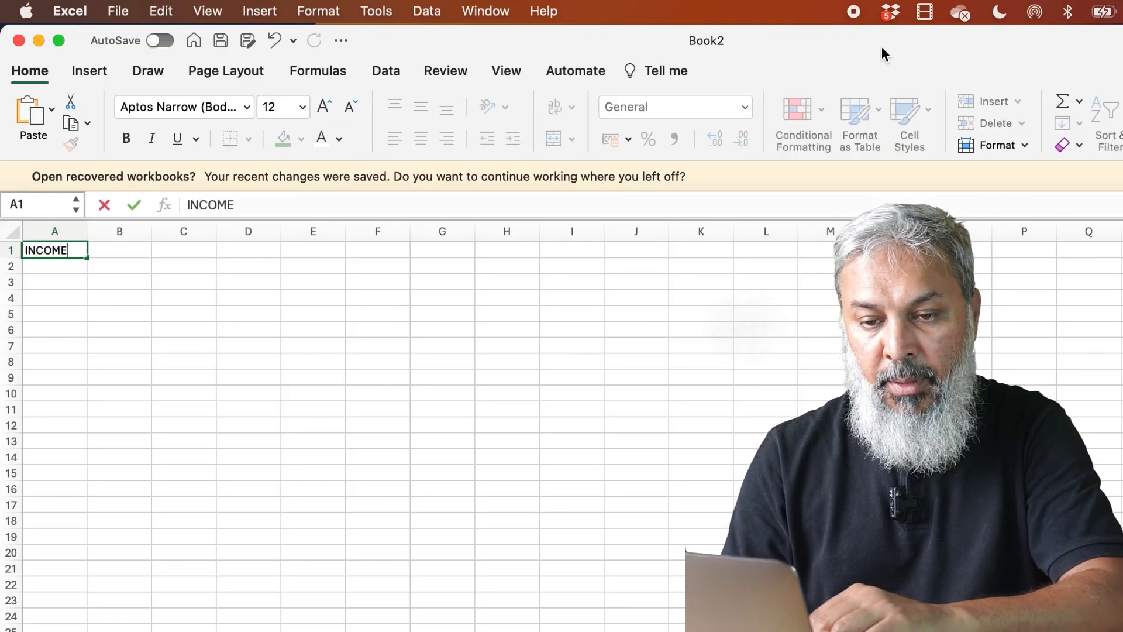
key(Return)
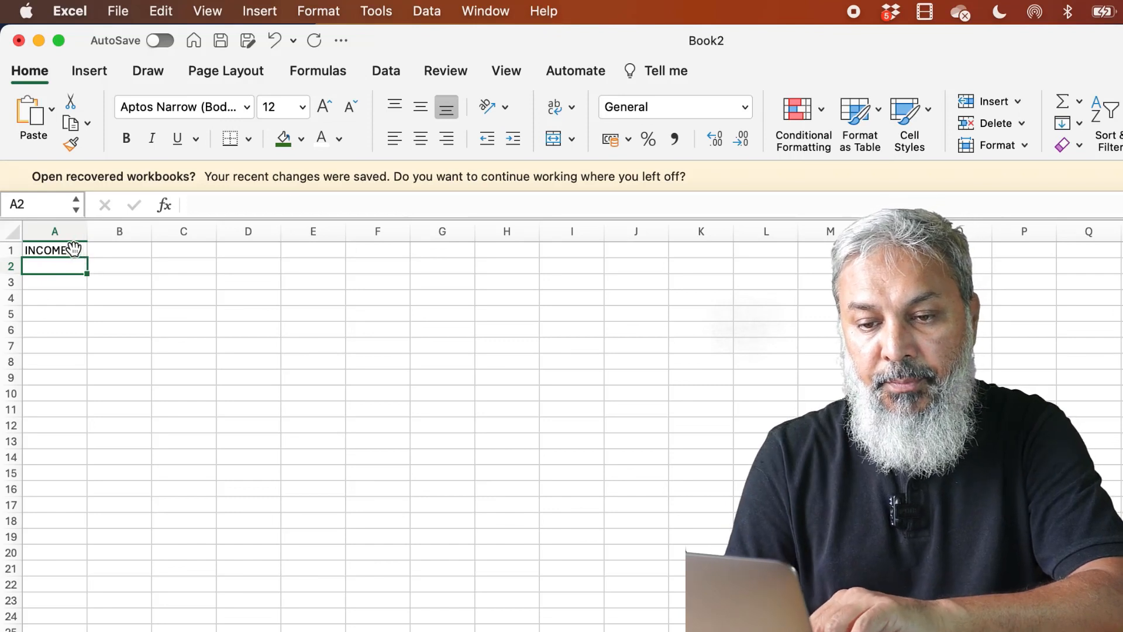
Format the INCOME title in A1 as bold with font size 16
click(74, 250)
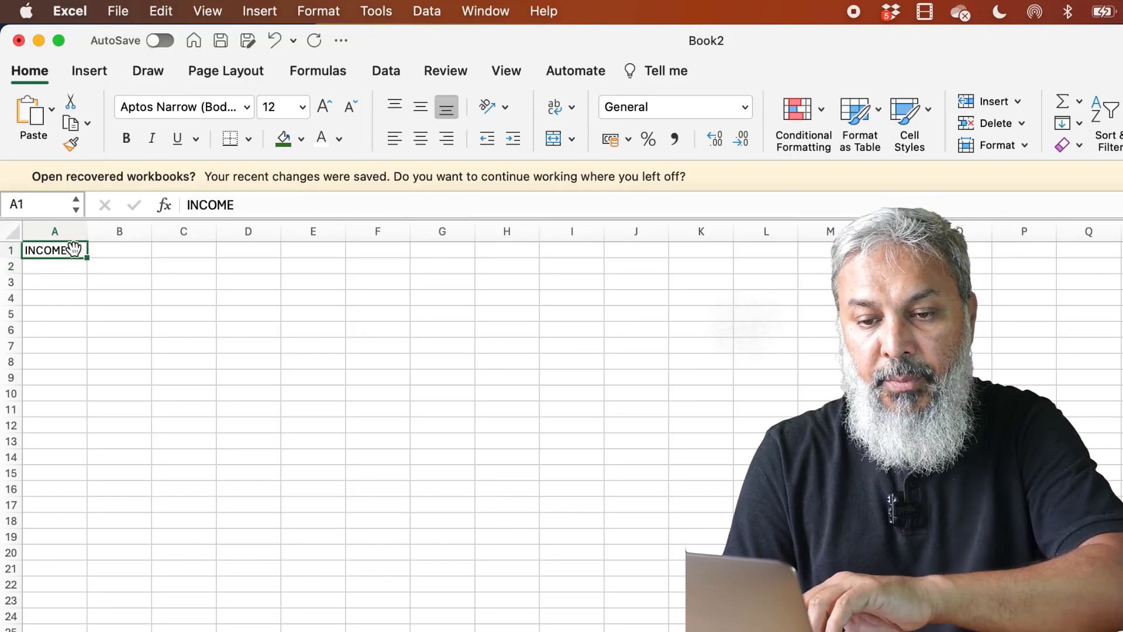
click(303, 107)
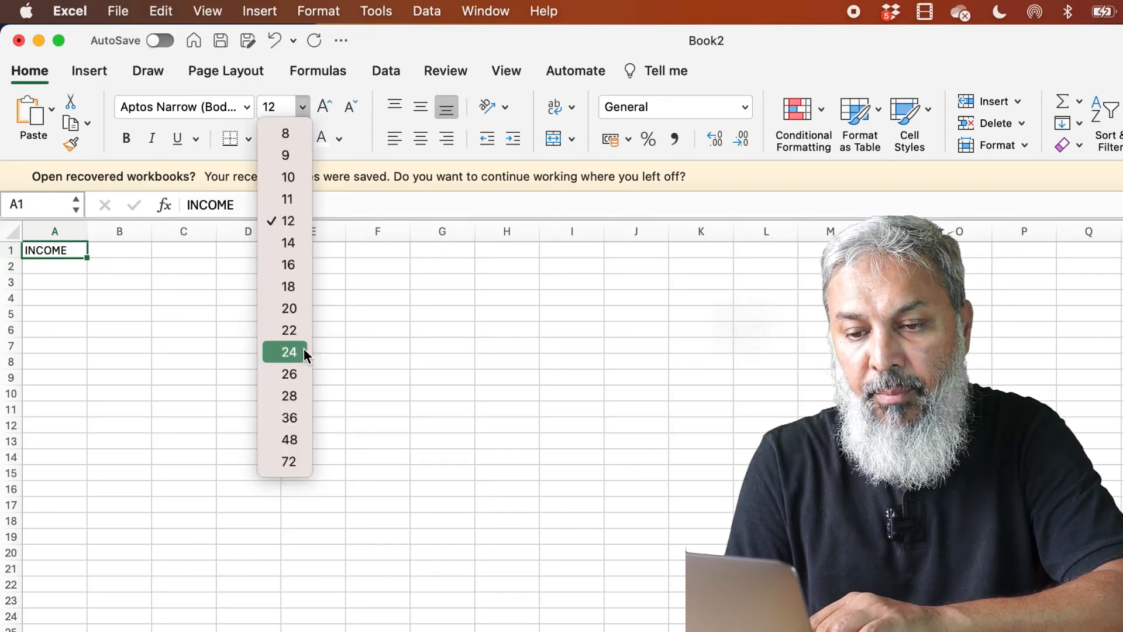
click(286, 265)
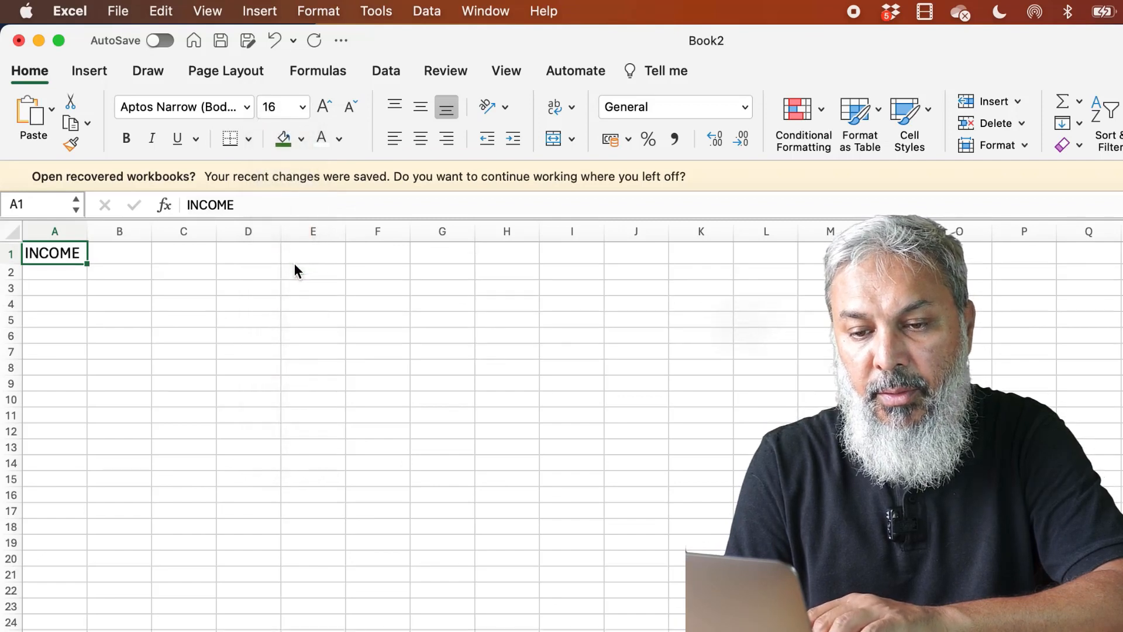
click(124, 139)
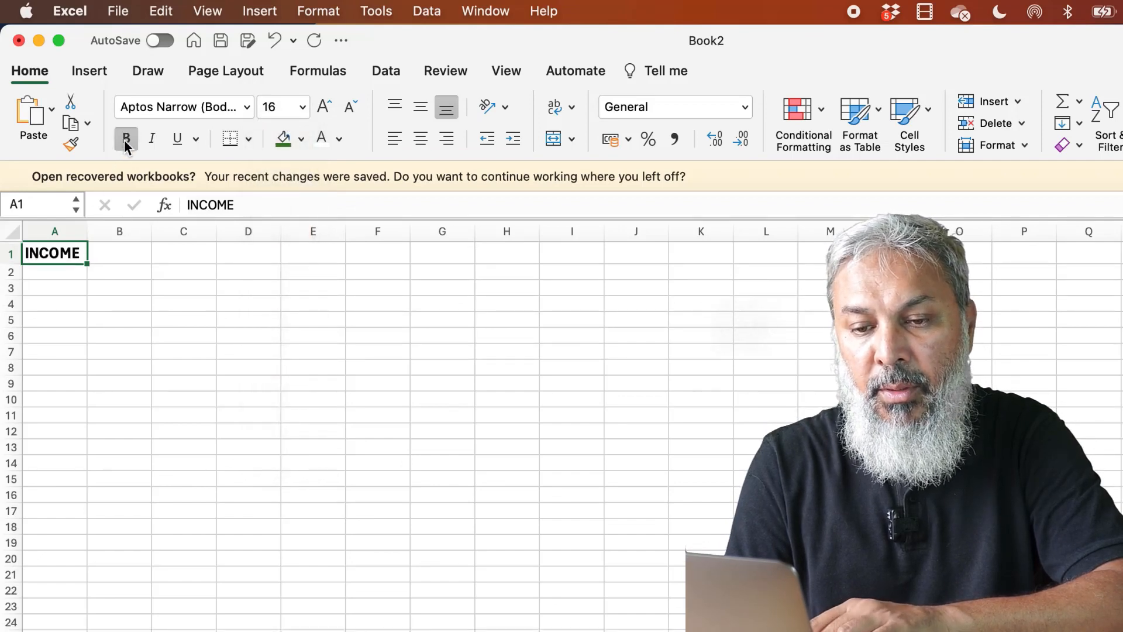
click(126, 354)
Merge and centre the INCOME title across cells A1 to D1
drag(59, 252, 260, 251)
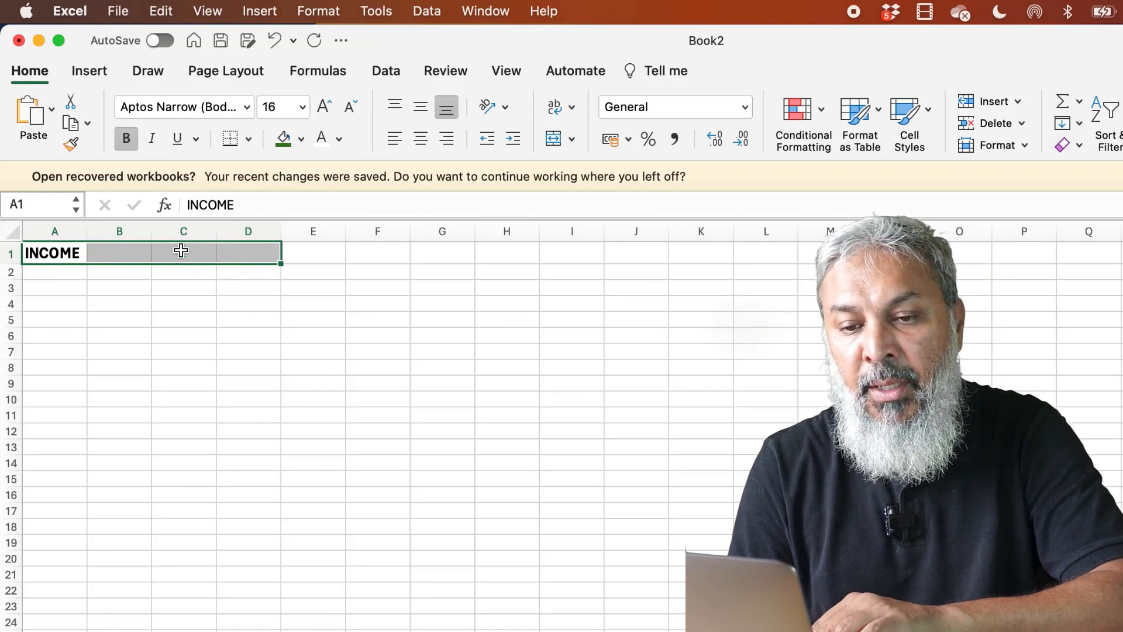
click(147, 349)
drag(63, 252, 240, 250)
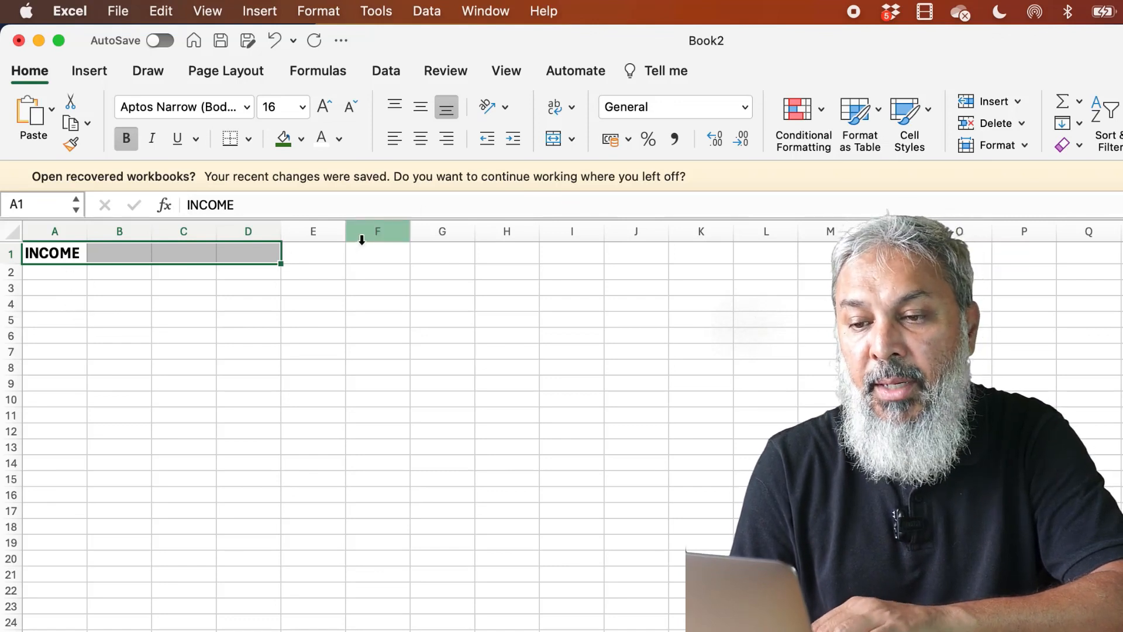
click(555, 140)
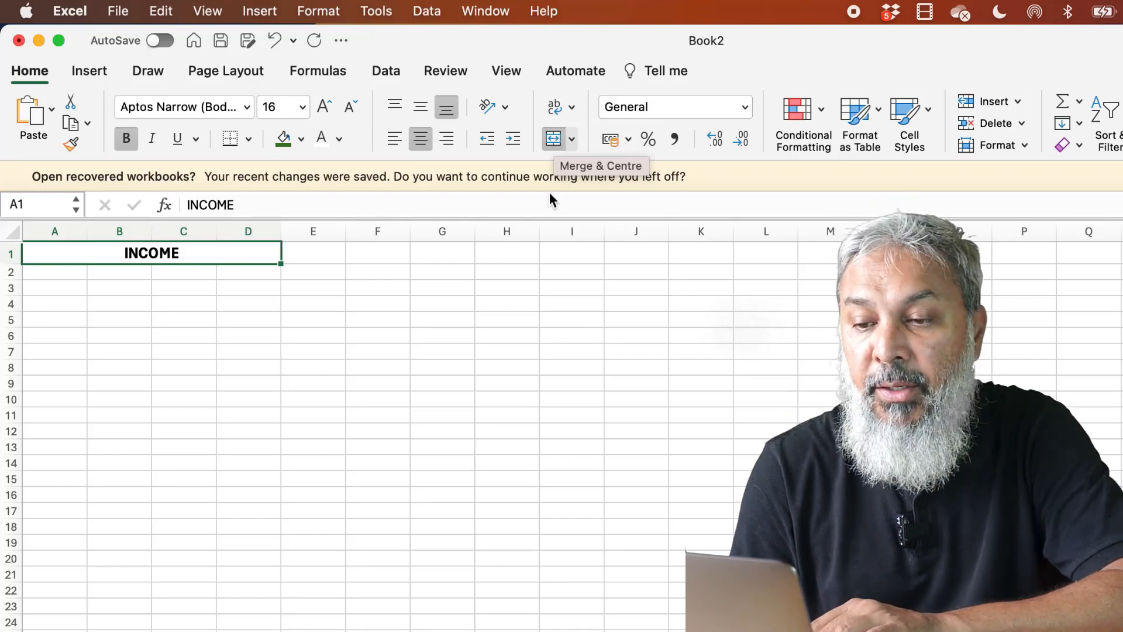
Enter the column headings INCOME, BUDGET, ACTUAL and DIFFERENCE in cells A2 to D2
click(53, 273)
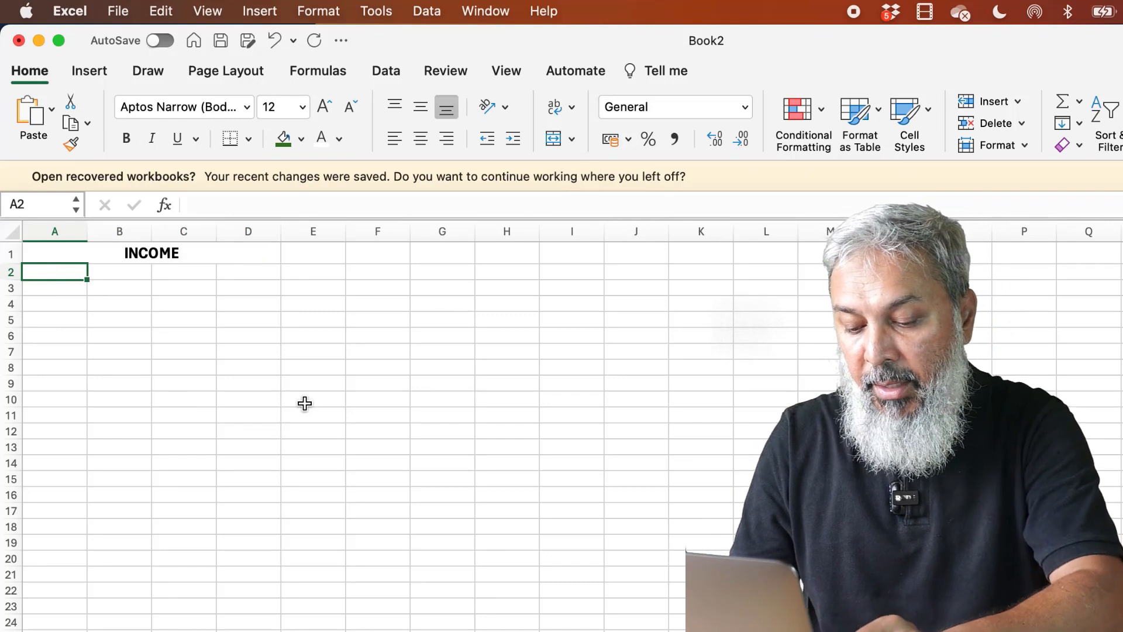
text(INC)
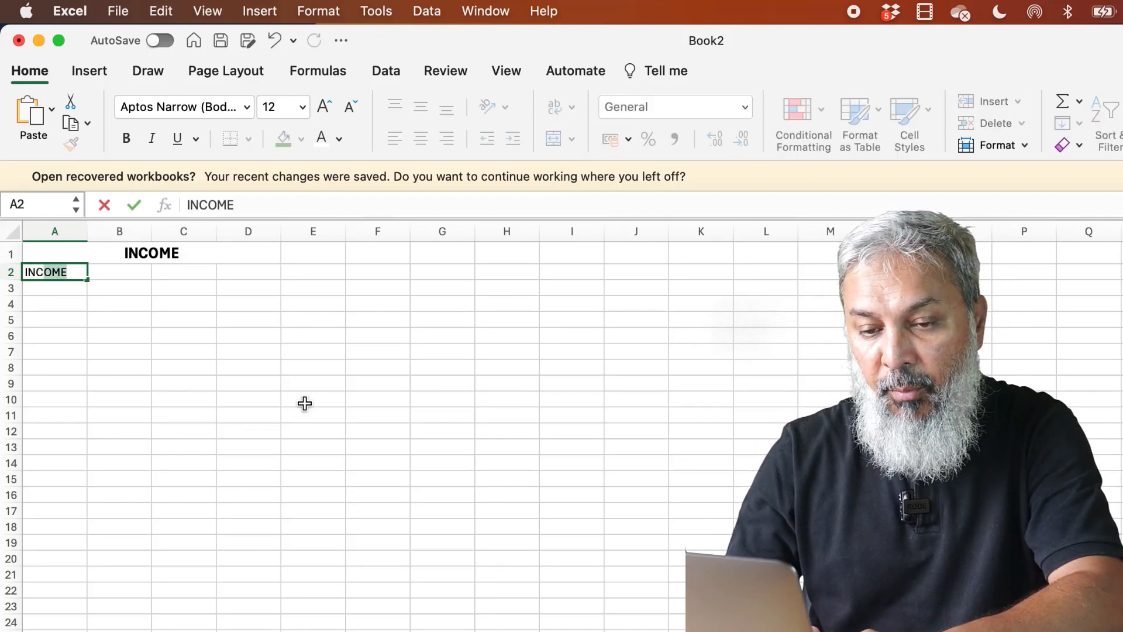
text(OME)
key(Tab)
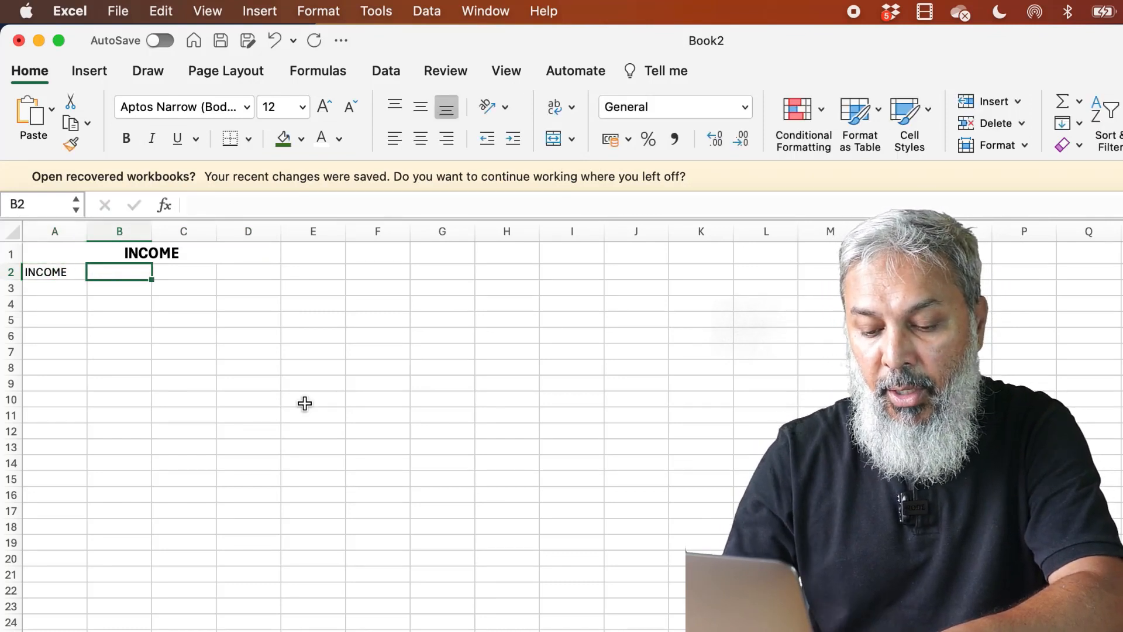
text(BUD)
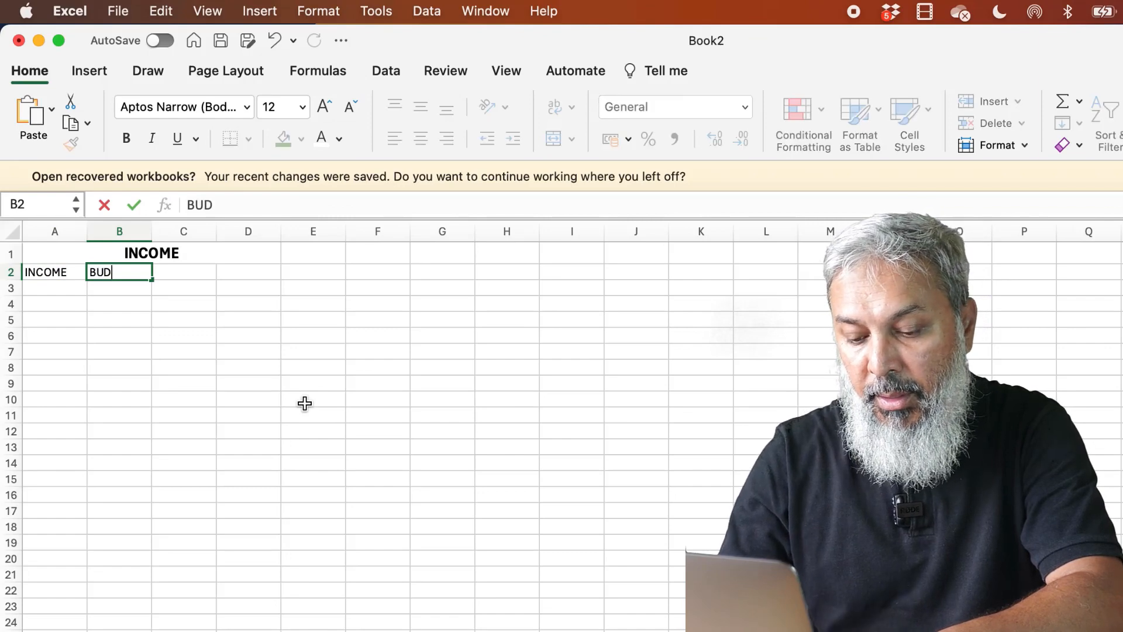
text(GET)
key(Tab)
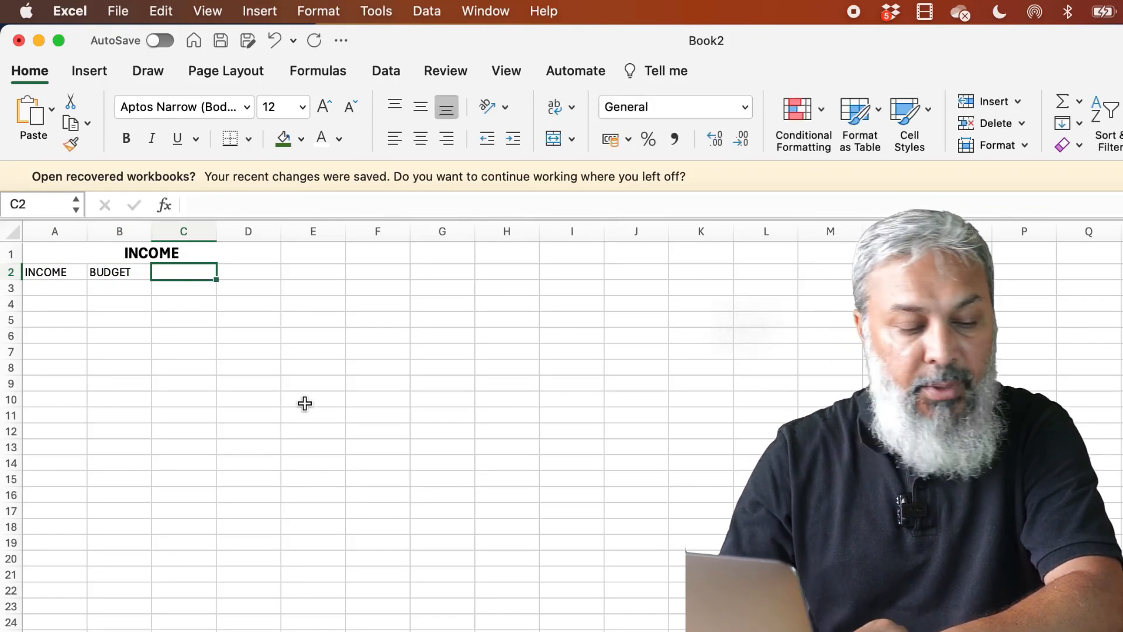
text(ACTU)
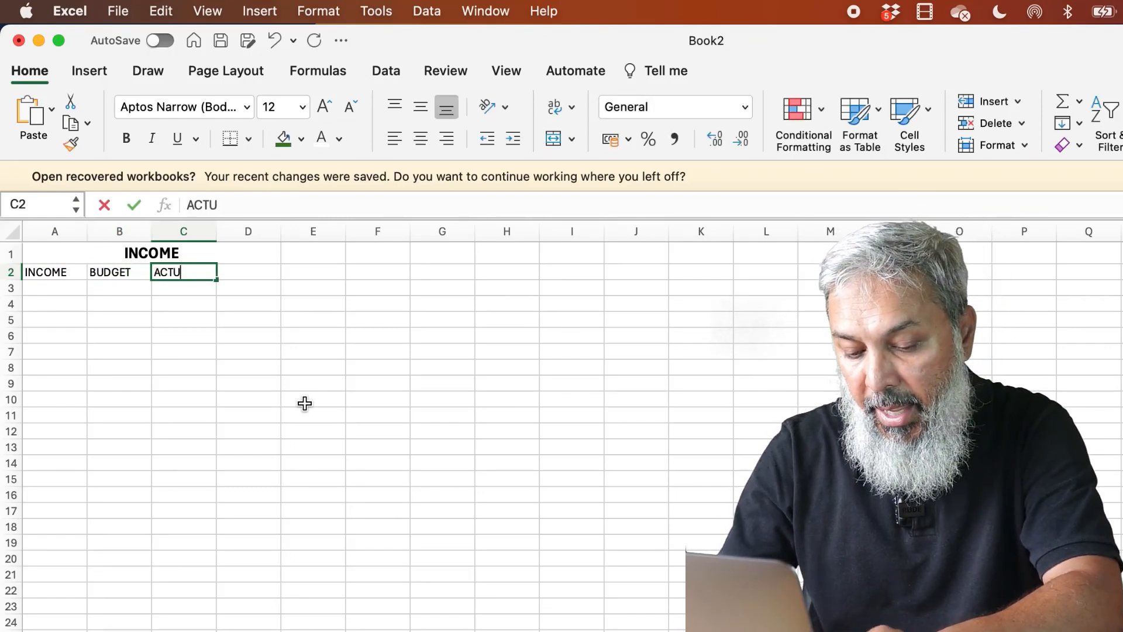
text(AL)
key(Tab)
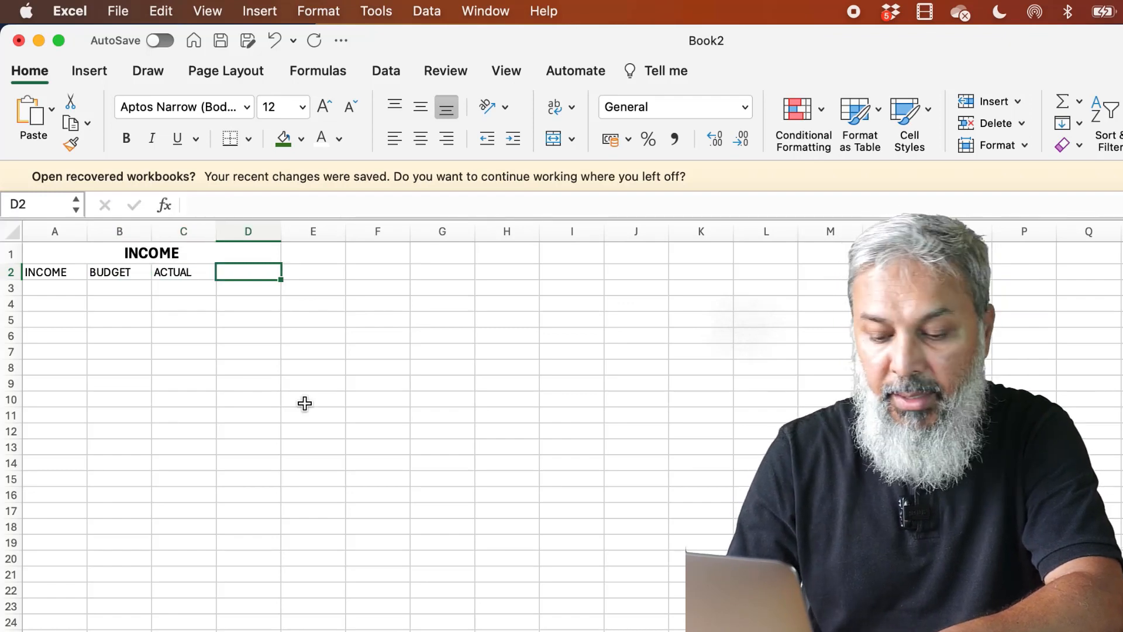
text(DIFFE)
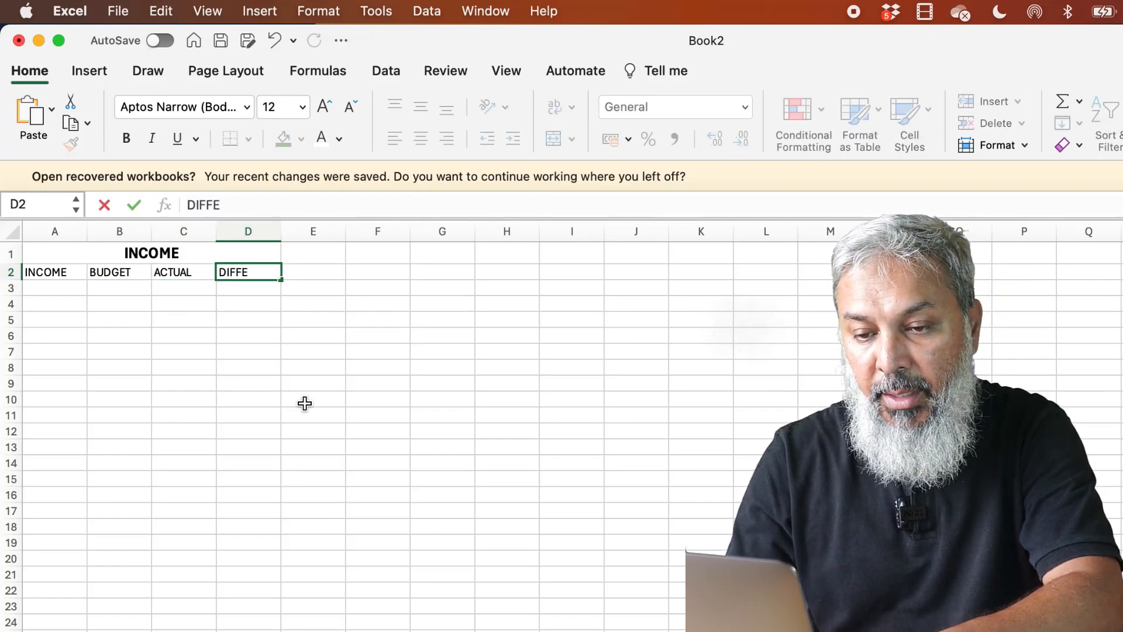
text(RENCE)
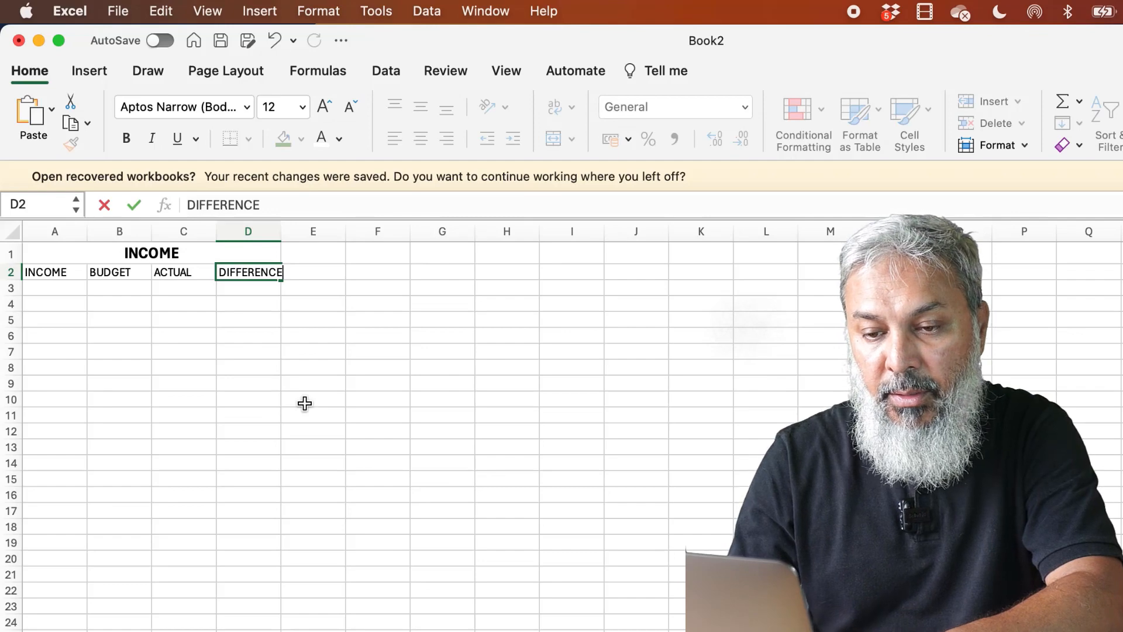
key(Return)
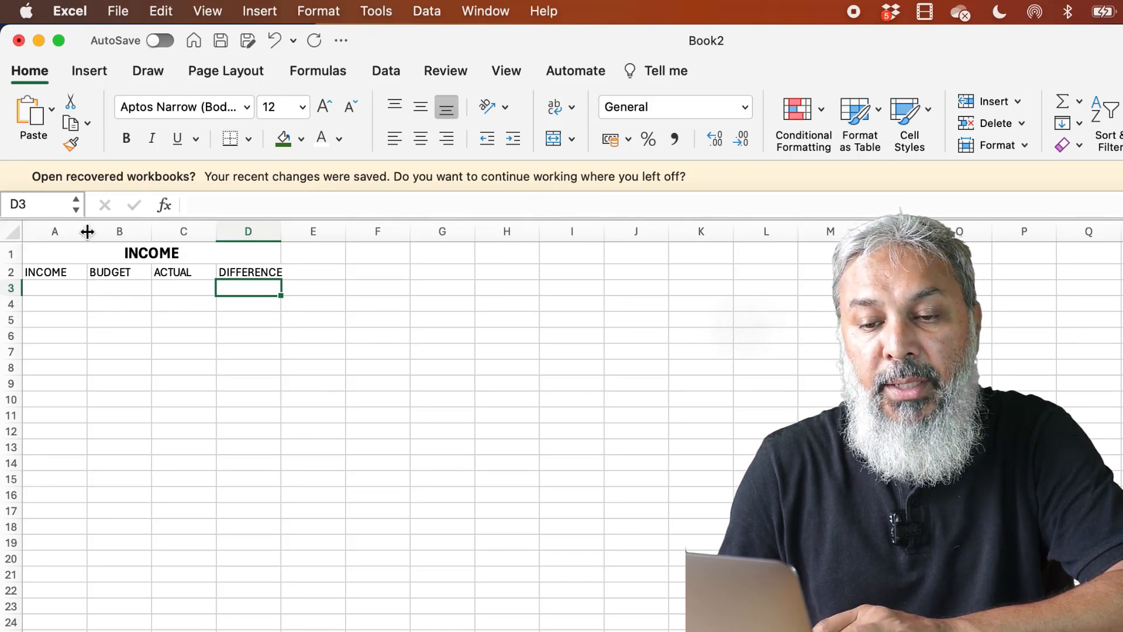
Widen column A to more than twice its width and fill heading cells A2 to D2 with the bright green theme colour
drag(87, 232, 176, 231)
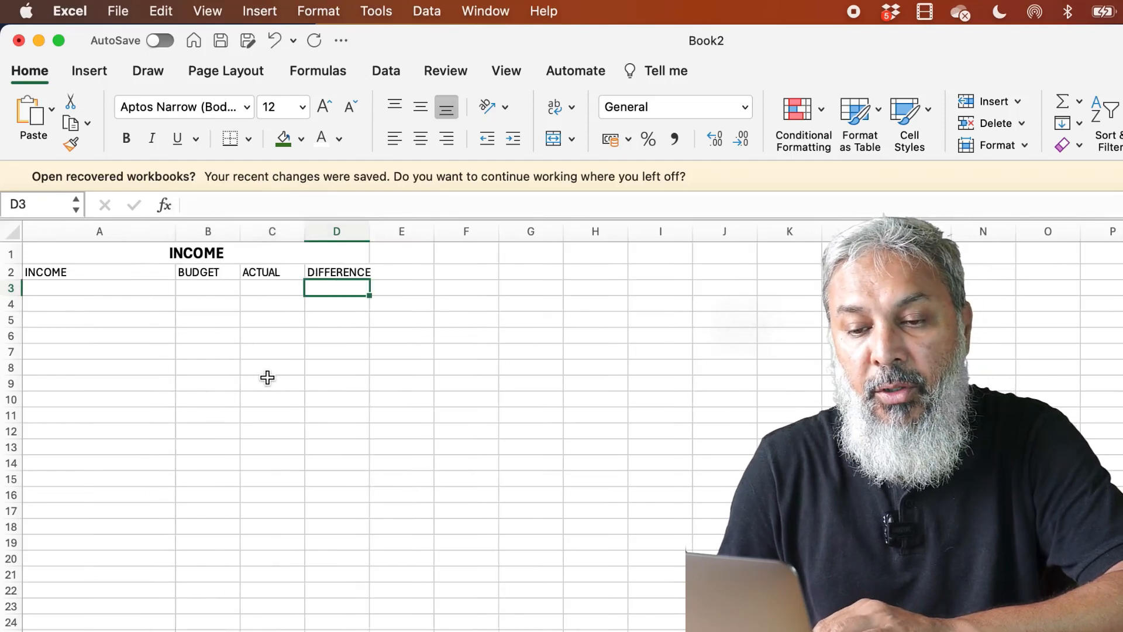
click(136, 351)
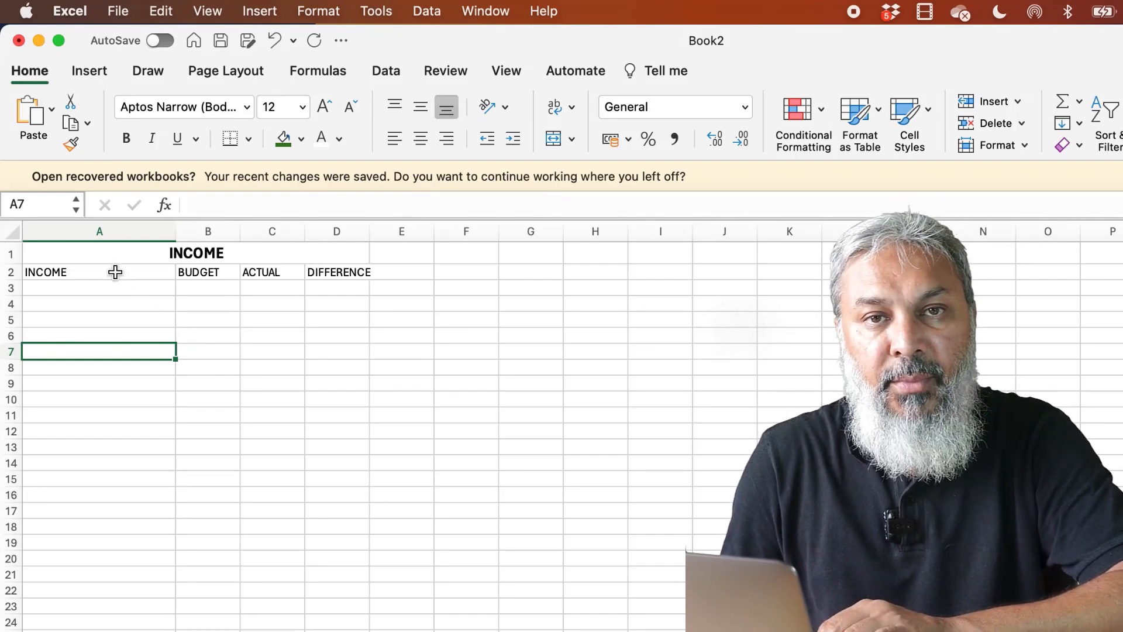
drag(115, 273, 338, 269)
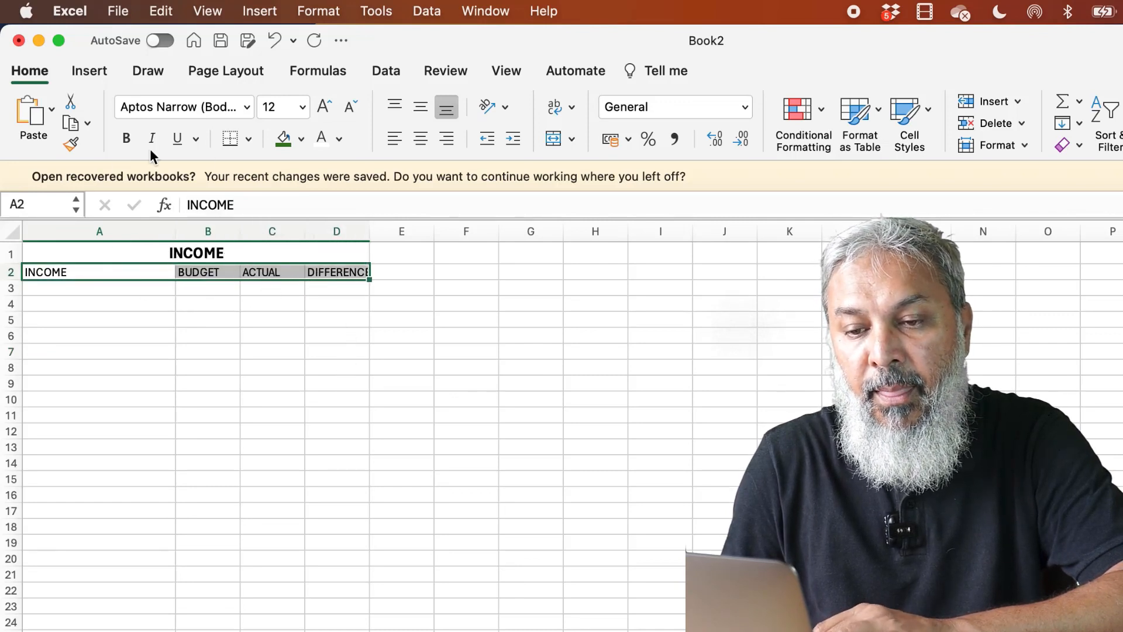
click(302, 141)
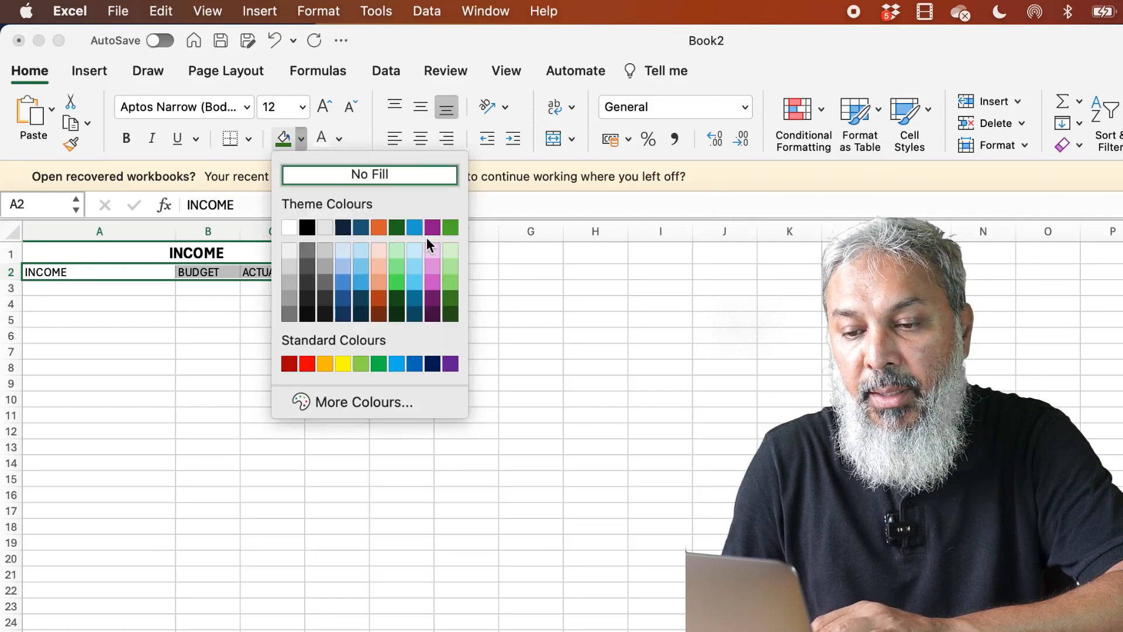
click(452, 228)
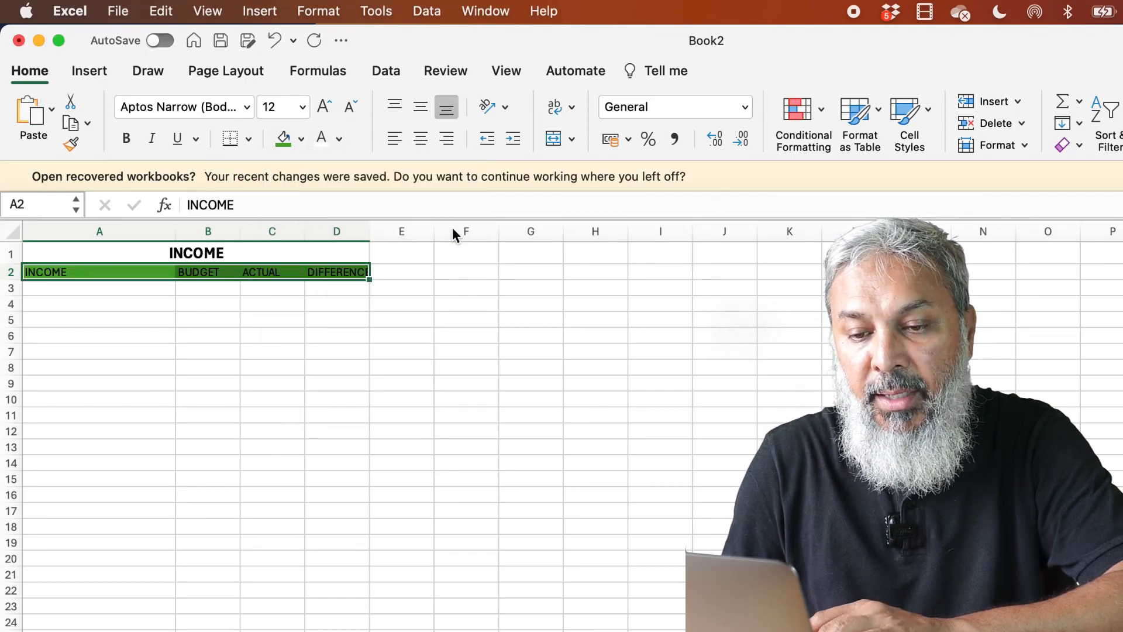
click(328, 458)
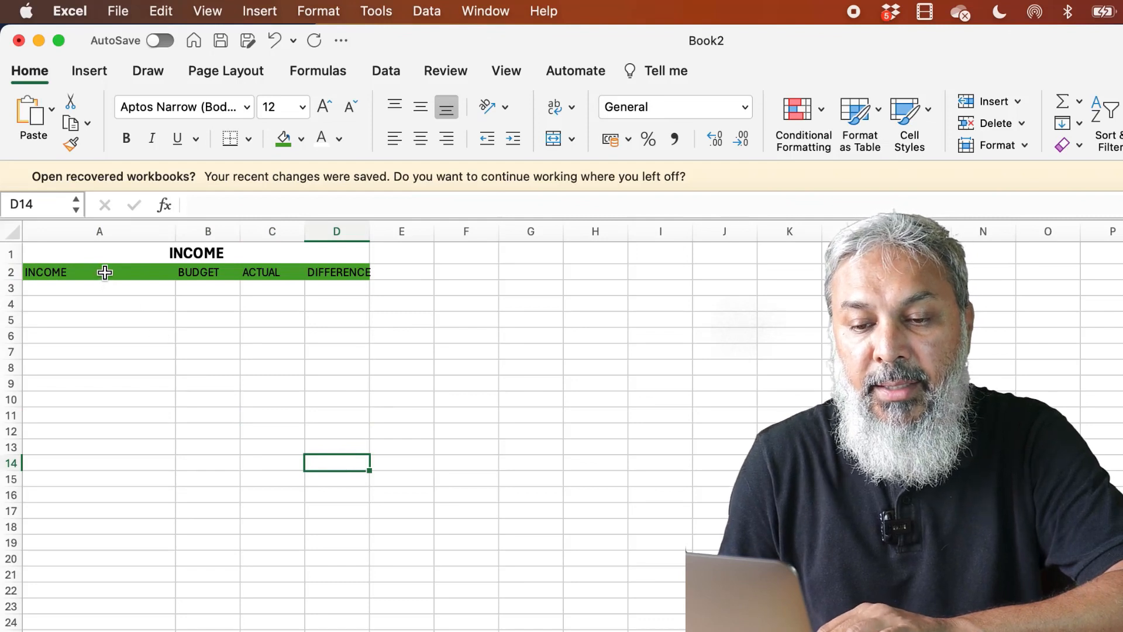
Make the heading text in cells A2 to D2 white and bold
drag(104, 272, 335, 272)
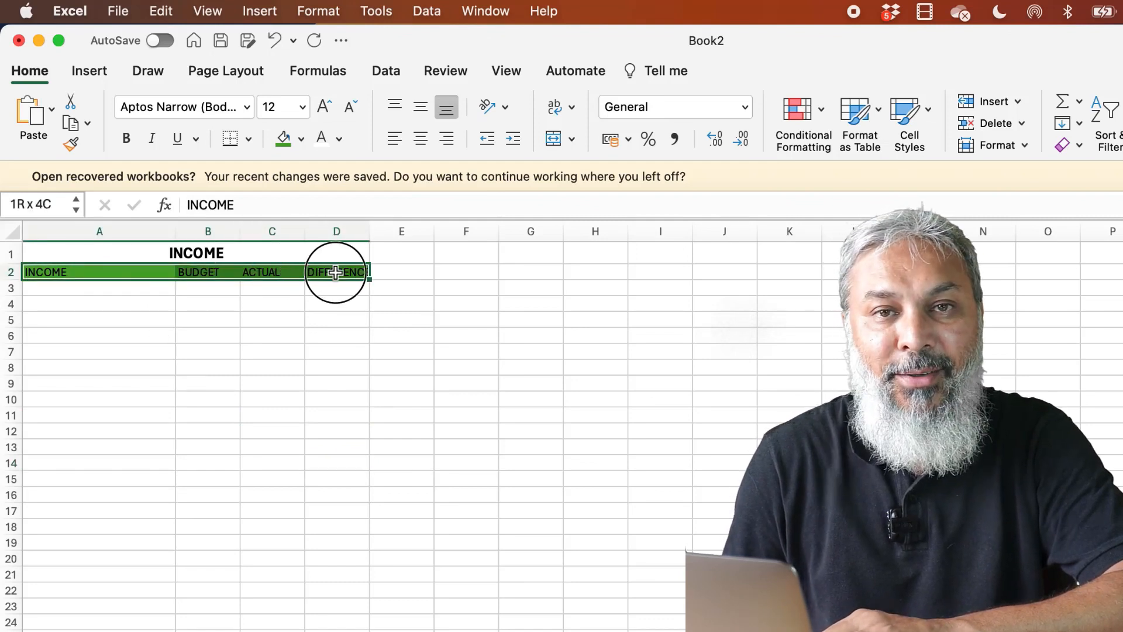
click(324, 135)
click(316, 447)
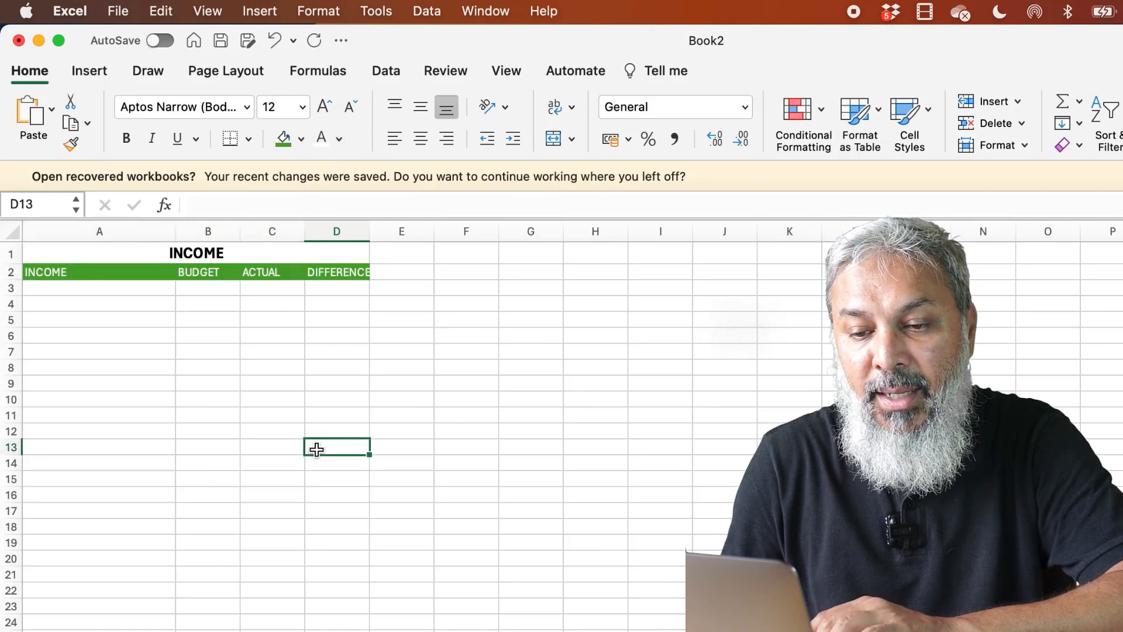
drag(126, 271, 338, 270)
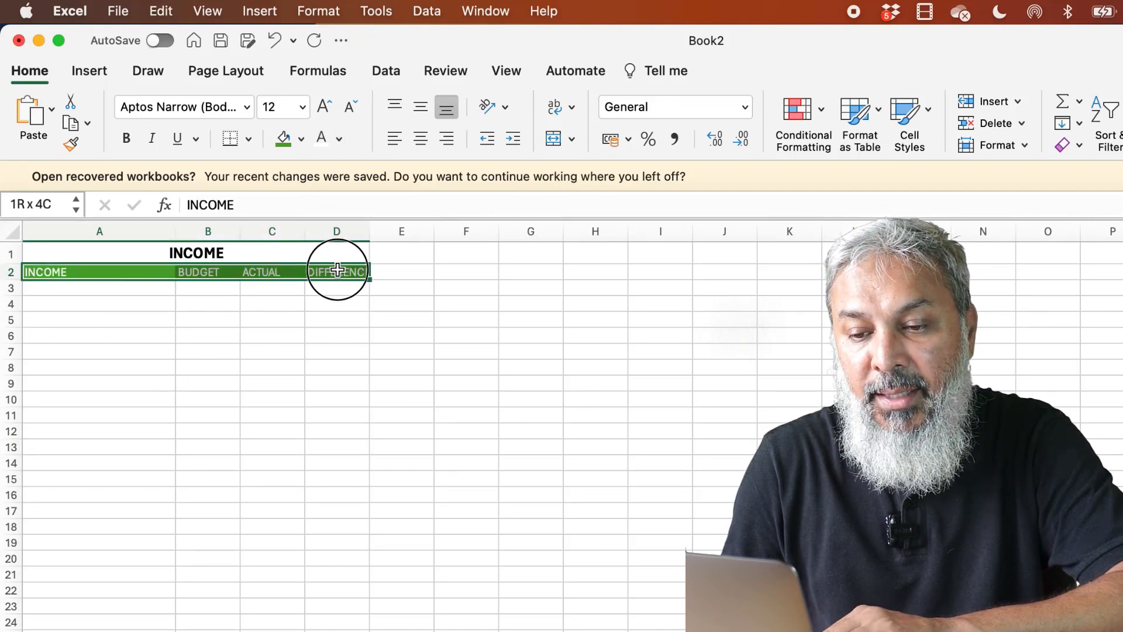
click(340, 141)
click(327, 228)
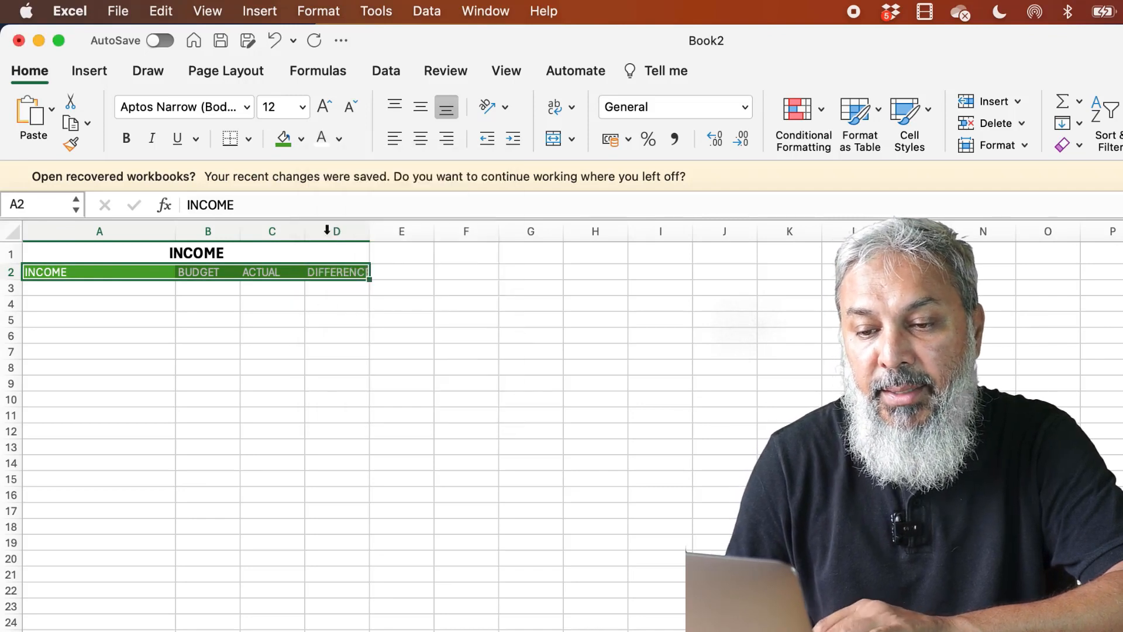
click(131, 142)
click(163, 431)
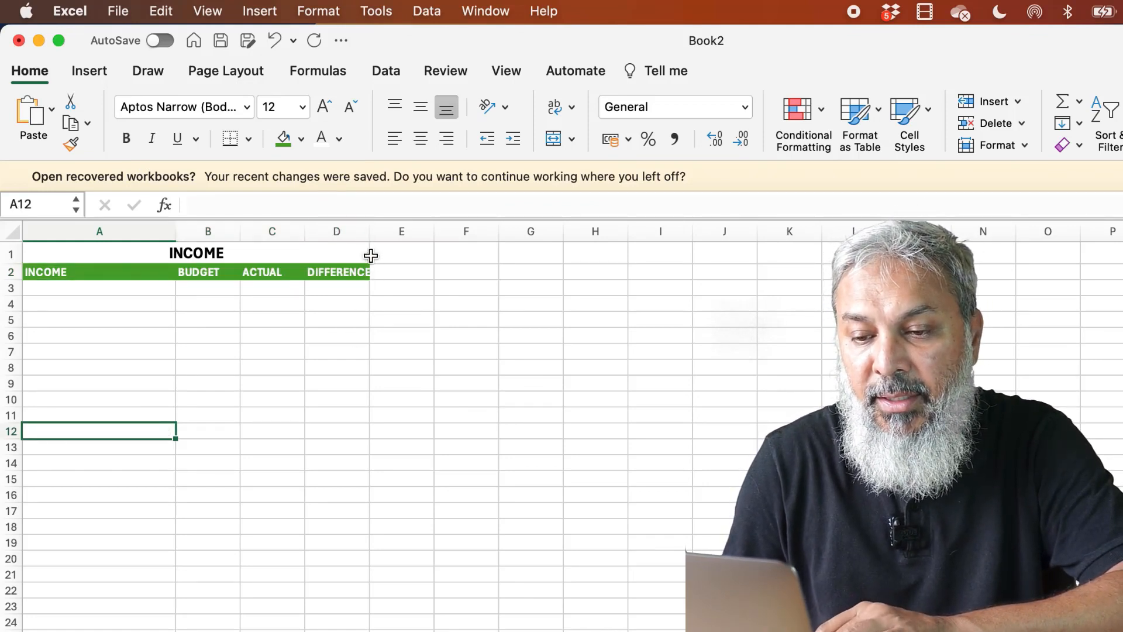
Widen columns D, C and B slightly so the headings have more room
drag(369, 231, 389, 231)
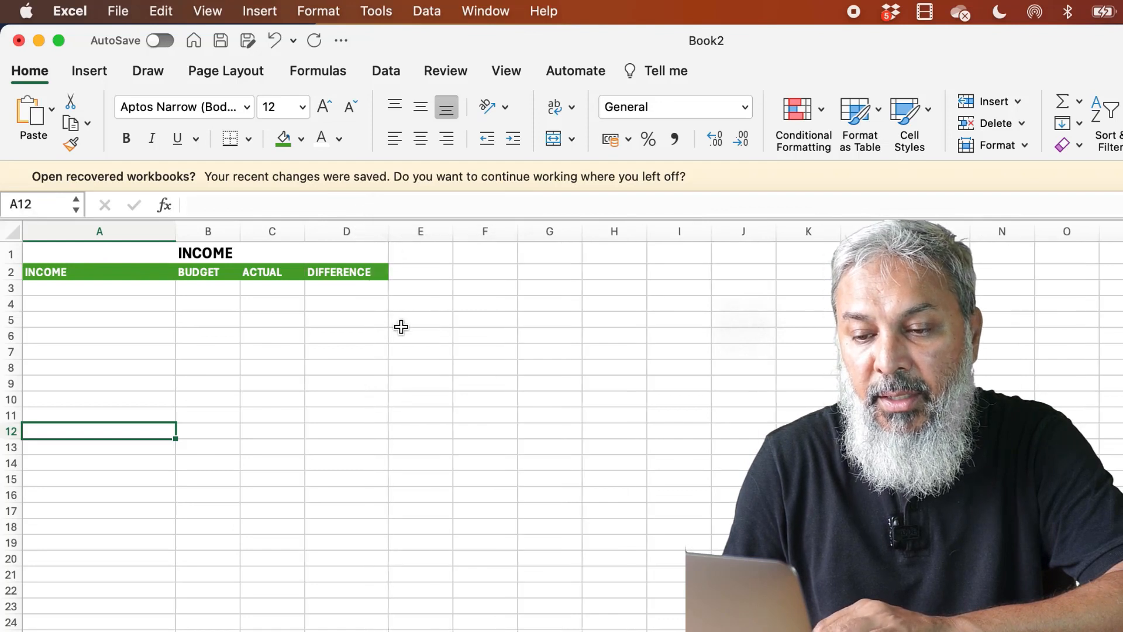
drag(305, 231, 314, 231)
drag(239, 231, 246, 231)
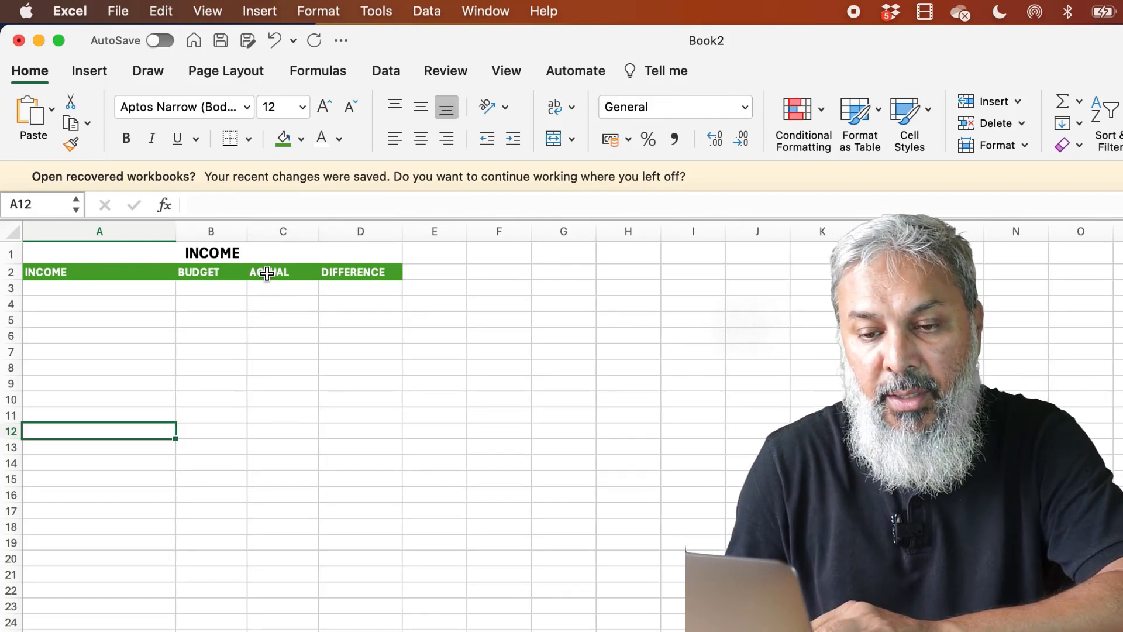
Enter the income items Salaries, Dividends, Gift and Other in cells A3 to A6
click(55, 290)
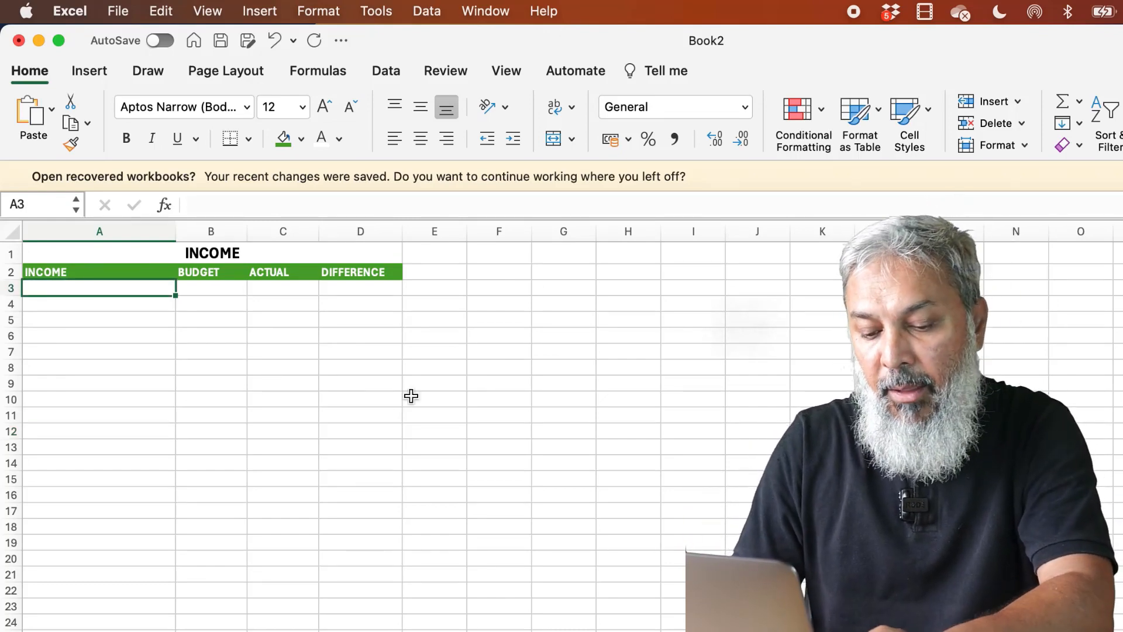
text(Salaries)
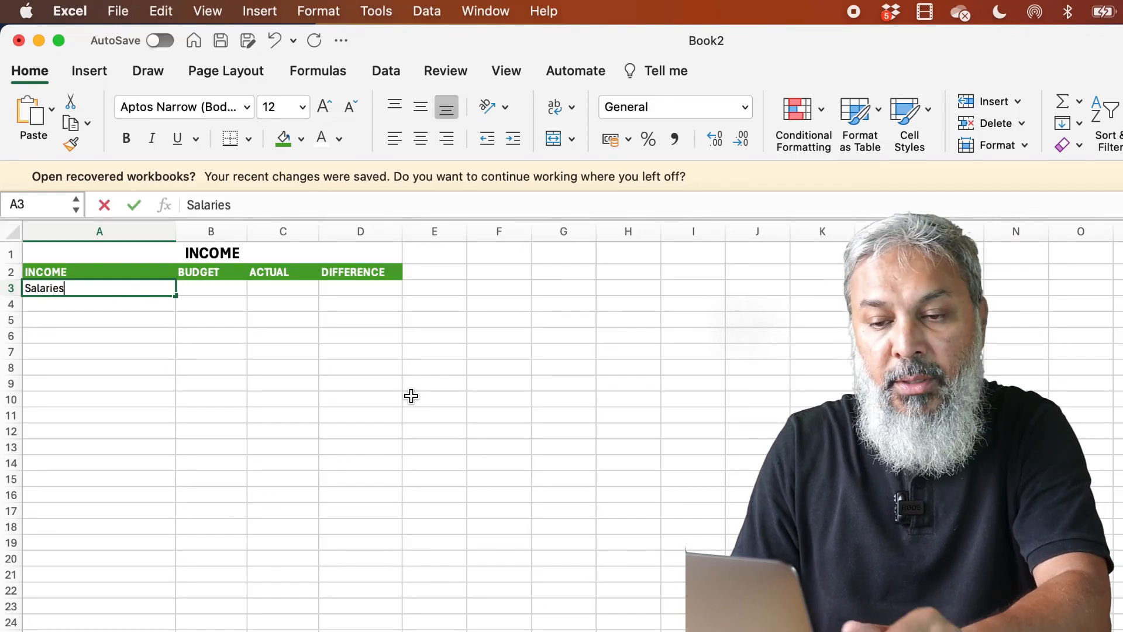
key(Return)
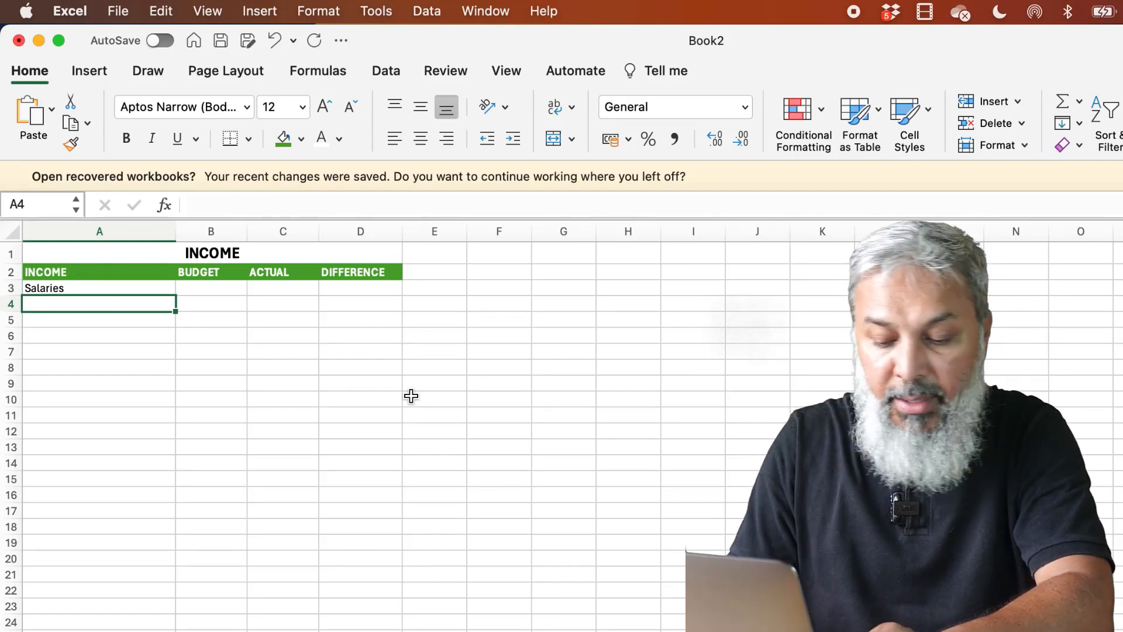
text(Dividends)
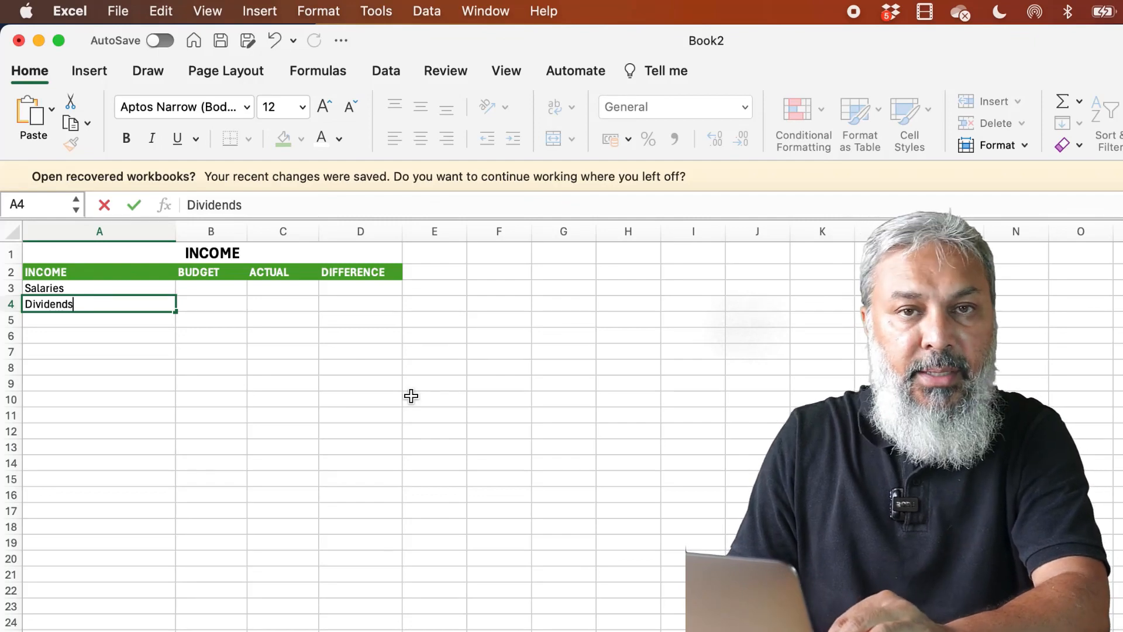
key(Return)
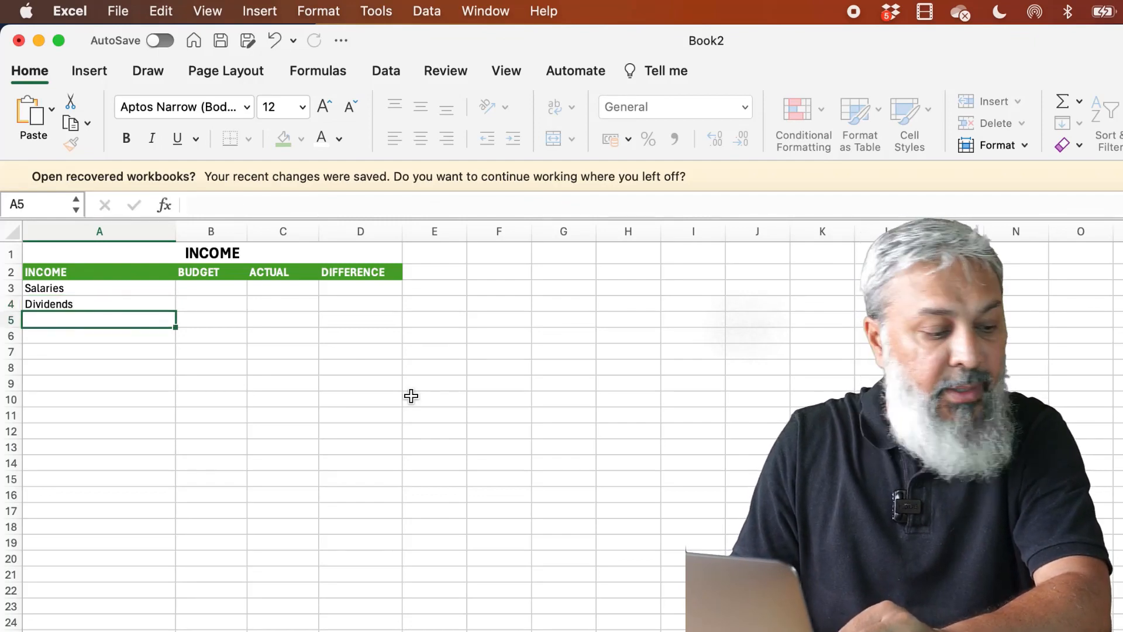
text(Gift)
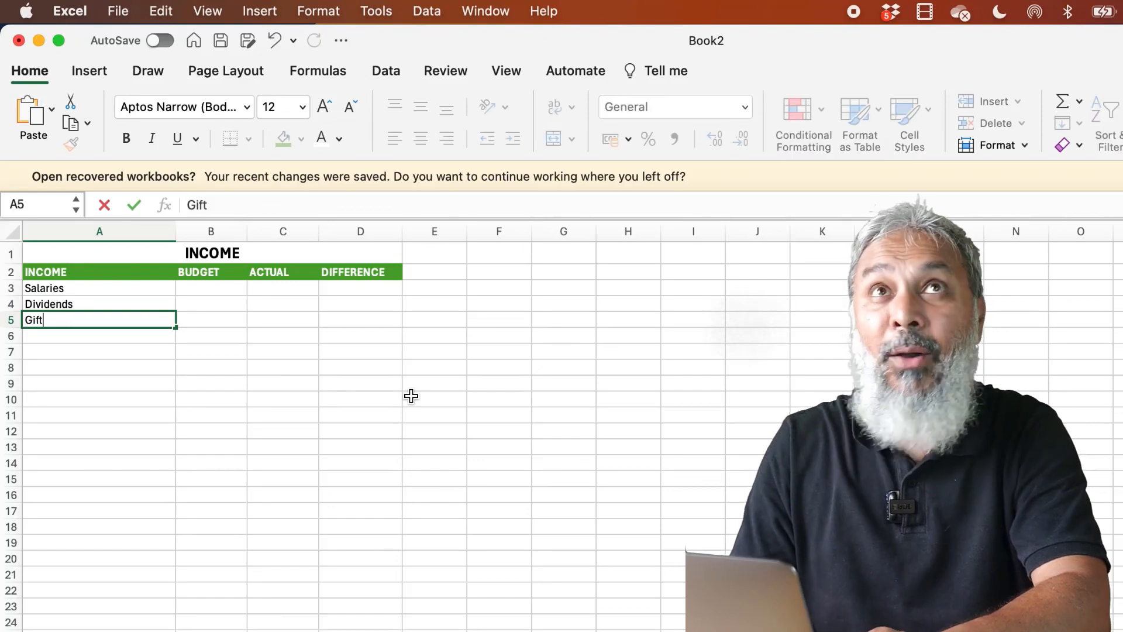
key(Return)
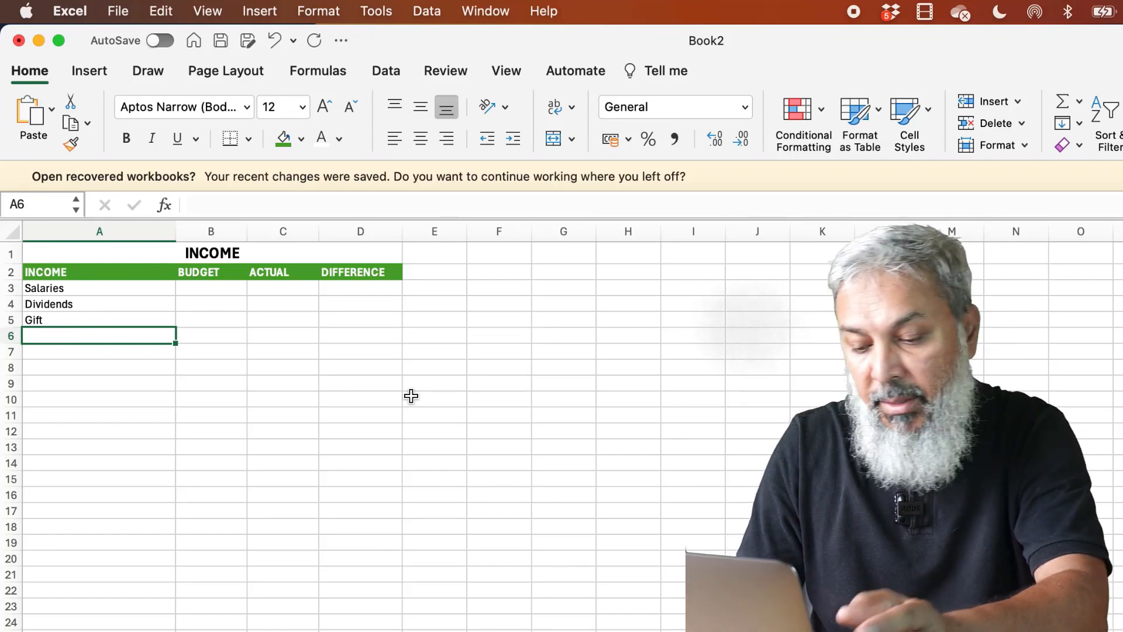
text(Other)
key(Return)
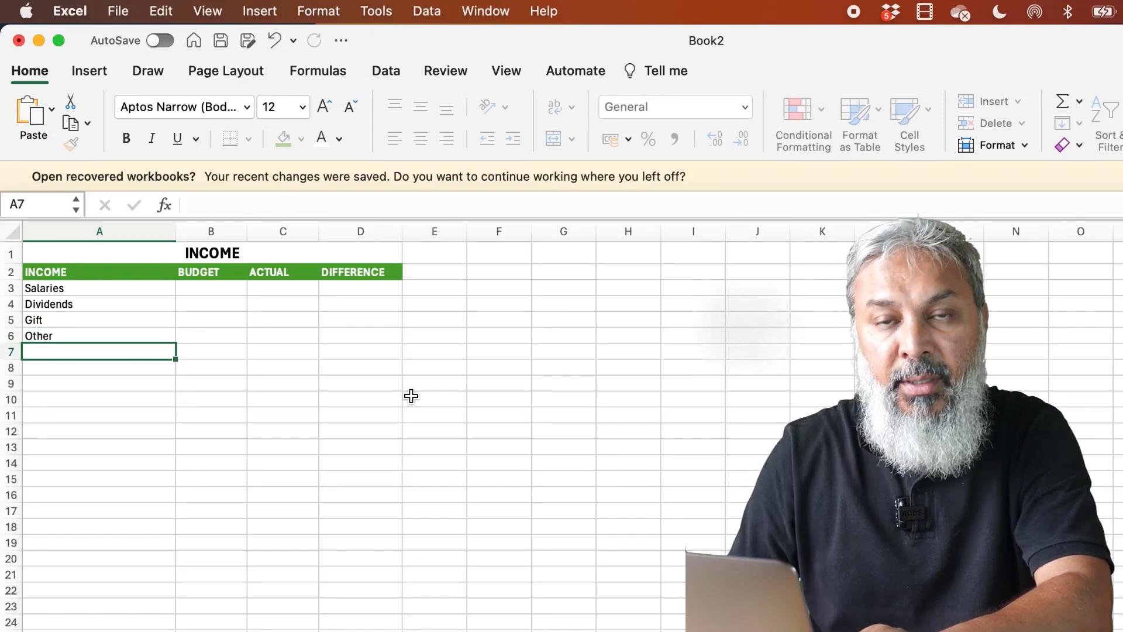
Enter a budget amount of 25000 for Salaries in cell B3
key(Up)
key(Up)
key(Up)
key(Up)
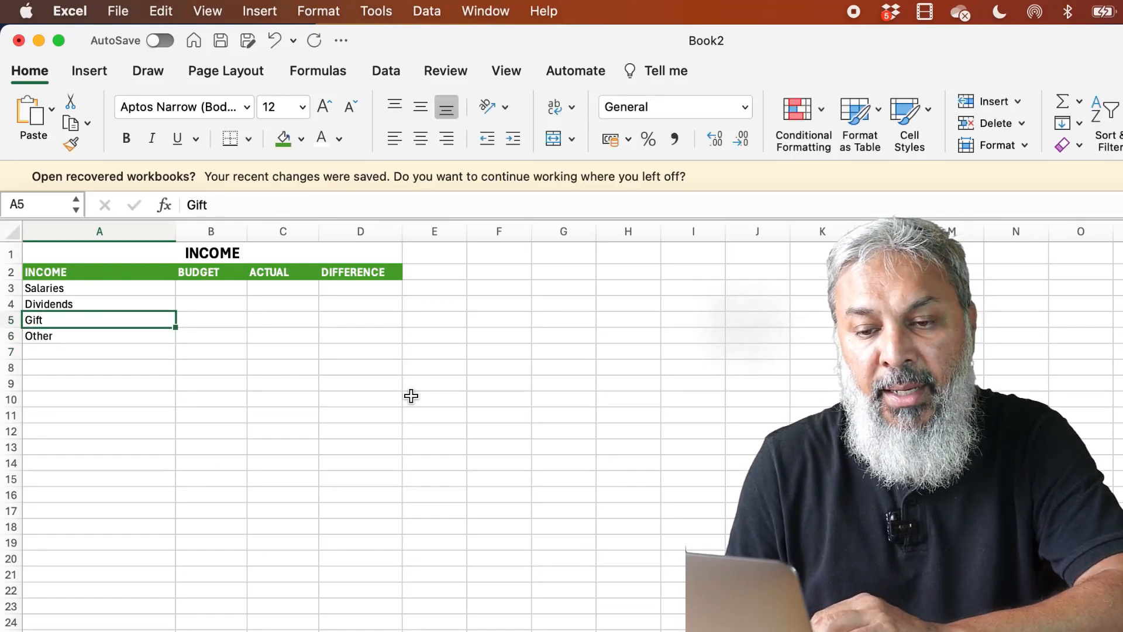
key(Right)
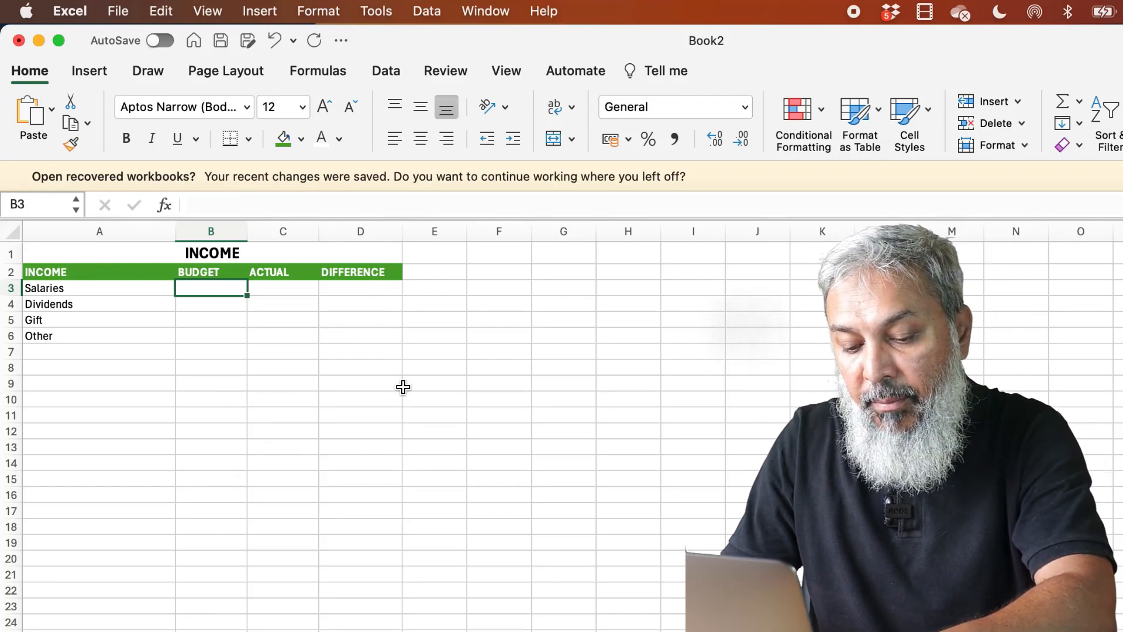
text(25000)
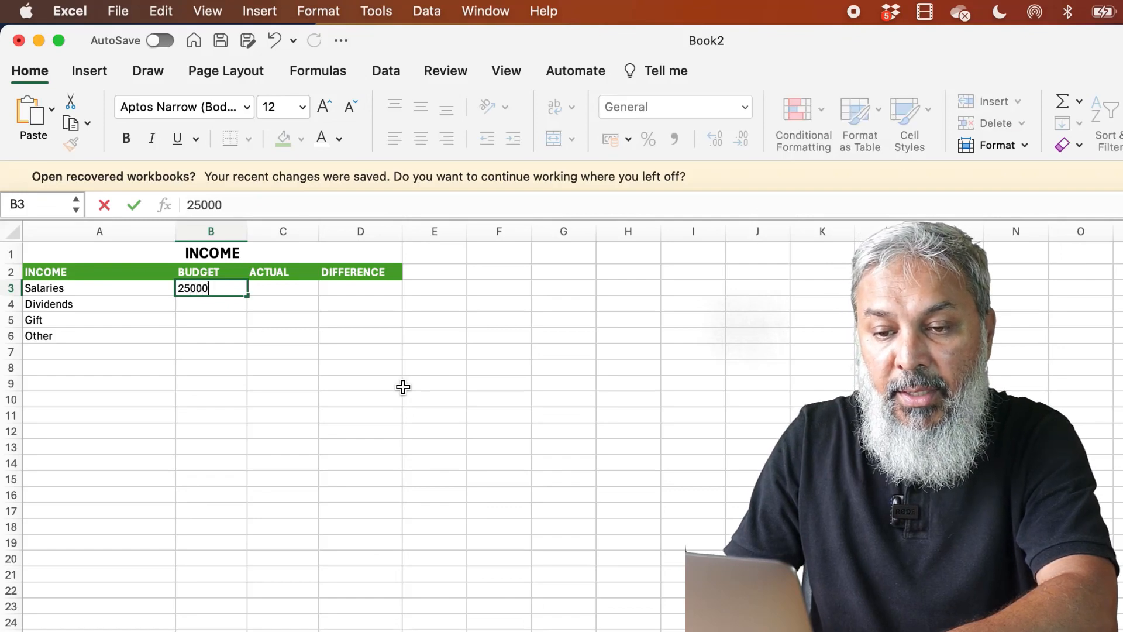
key(Return)
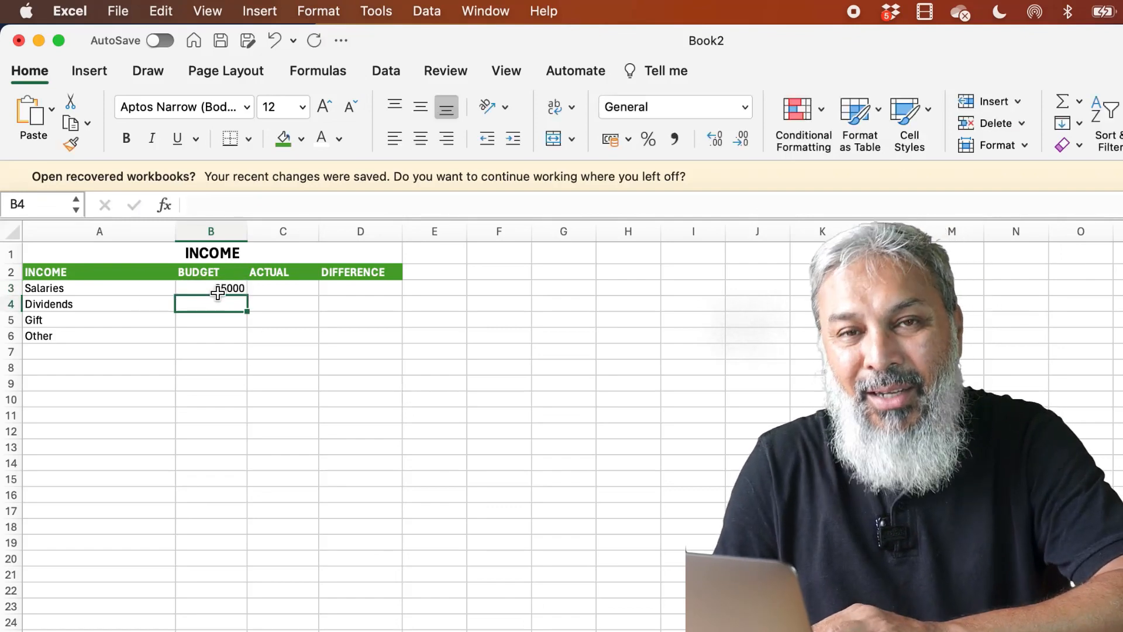
Apply the Currency number format to the amount cells B3 to D6
click(212, 285)
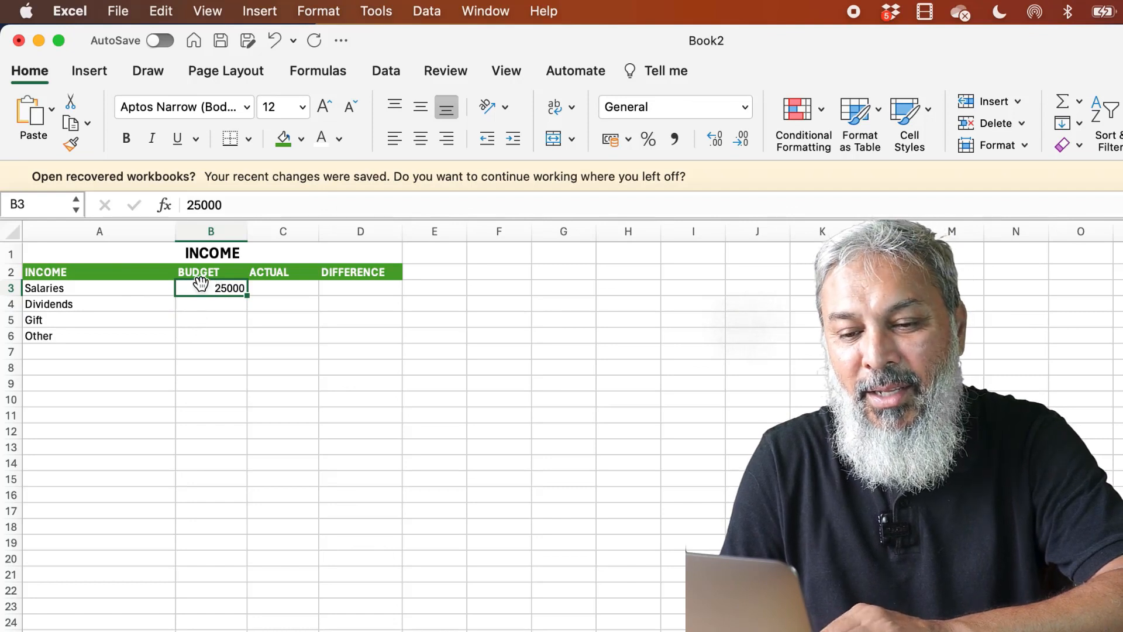
drag(199, 286, 367, 336)
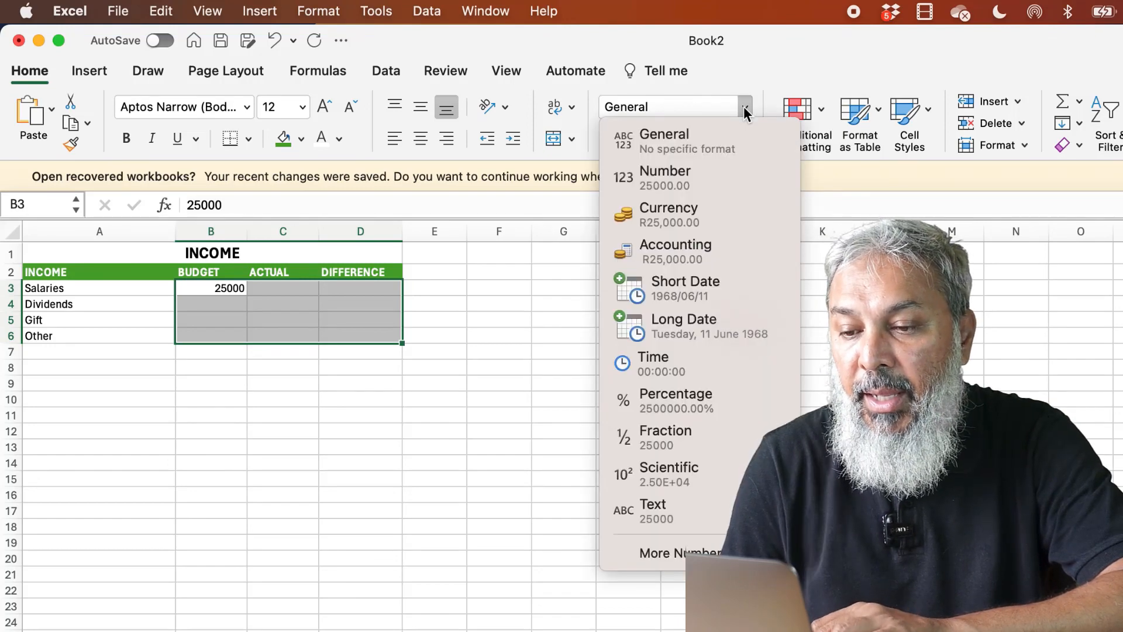
click(687, 215)
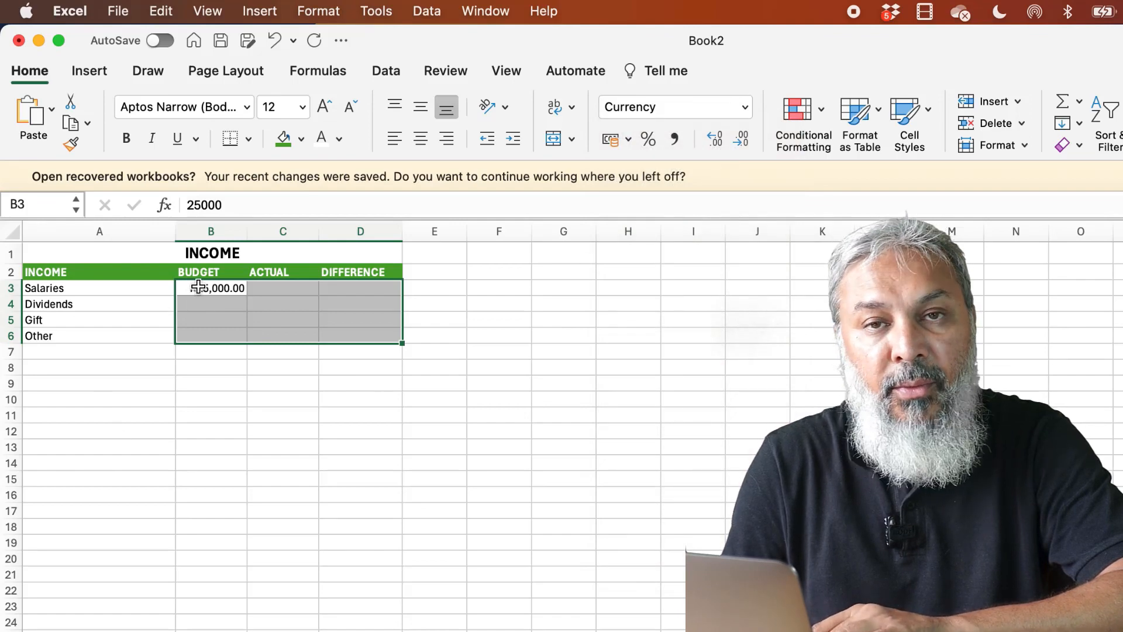
click(230, 364)
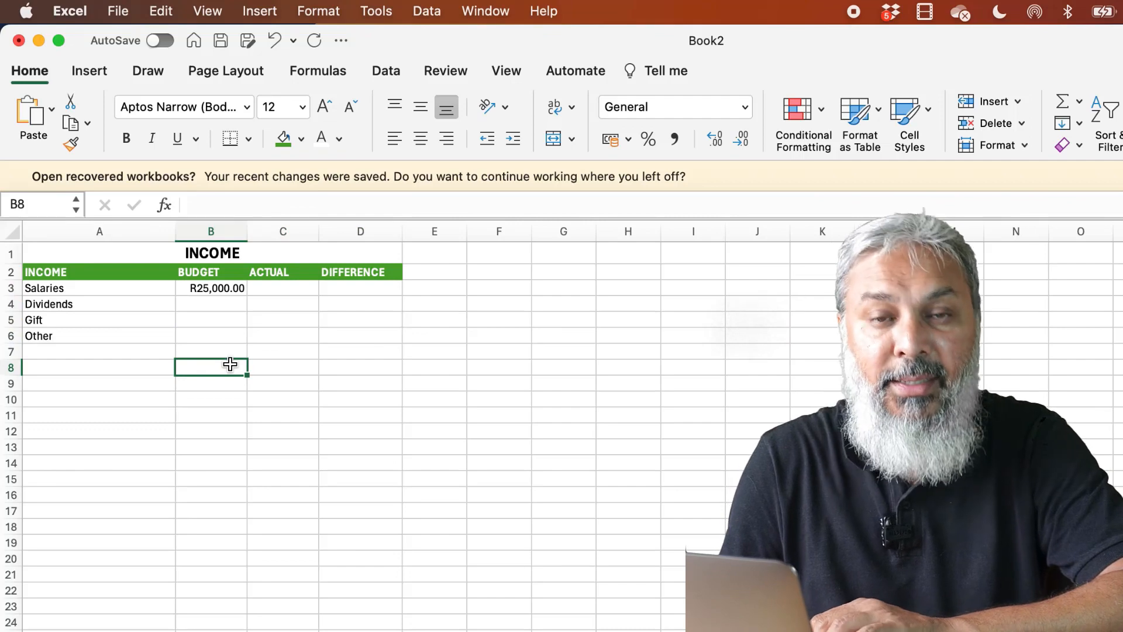
Enter budget amounts of 4000 for Dividends, 500 for Gift and 250 for Other in cells B4 to B6
click(221, 289)
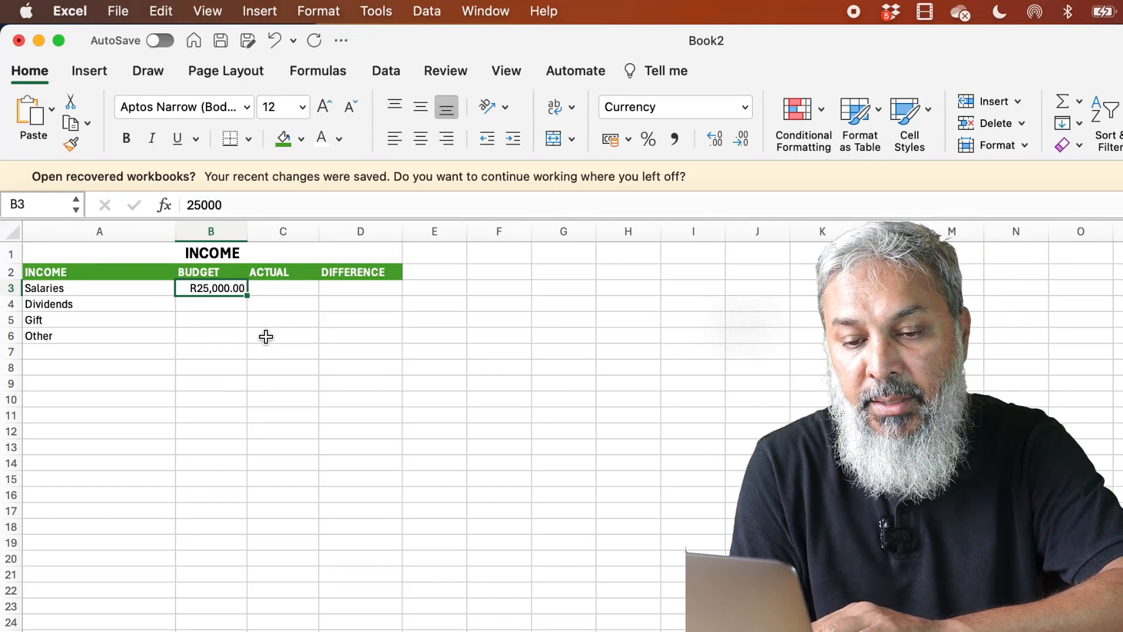
click(210, 305)
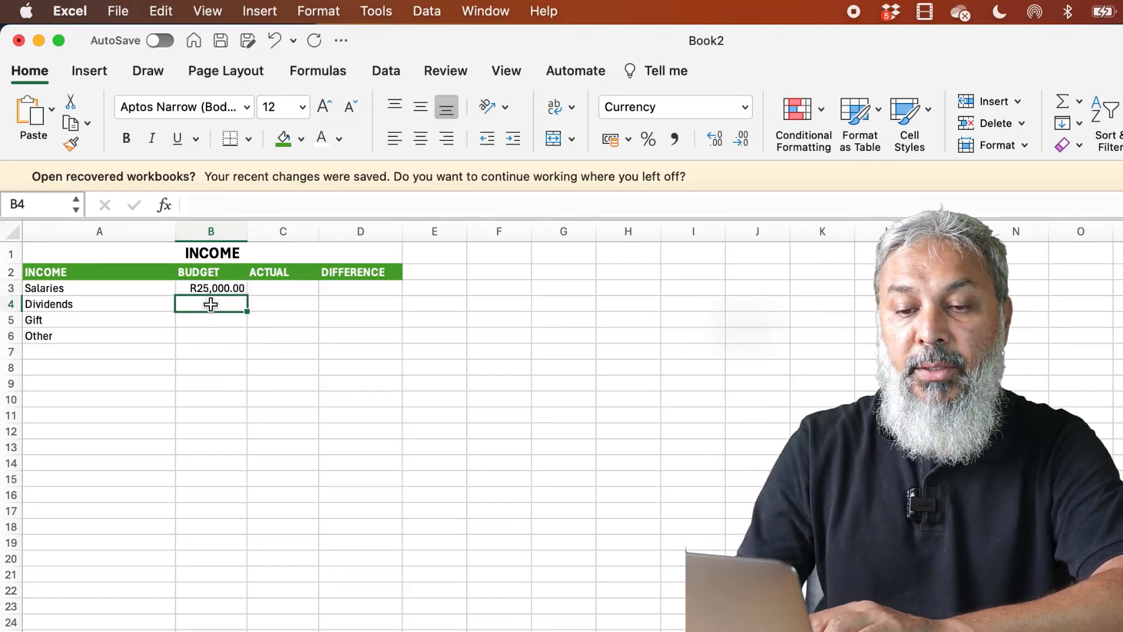
text(4000)
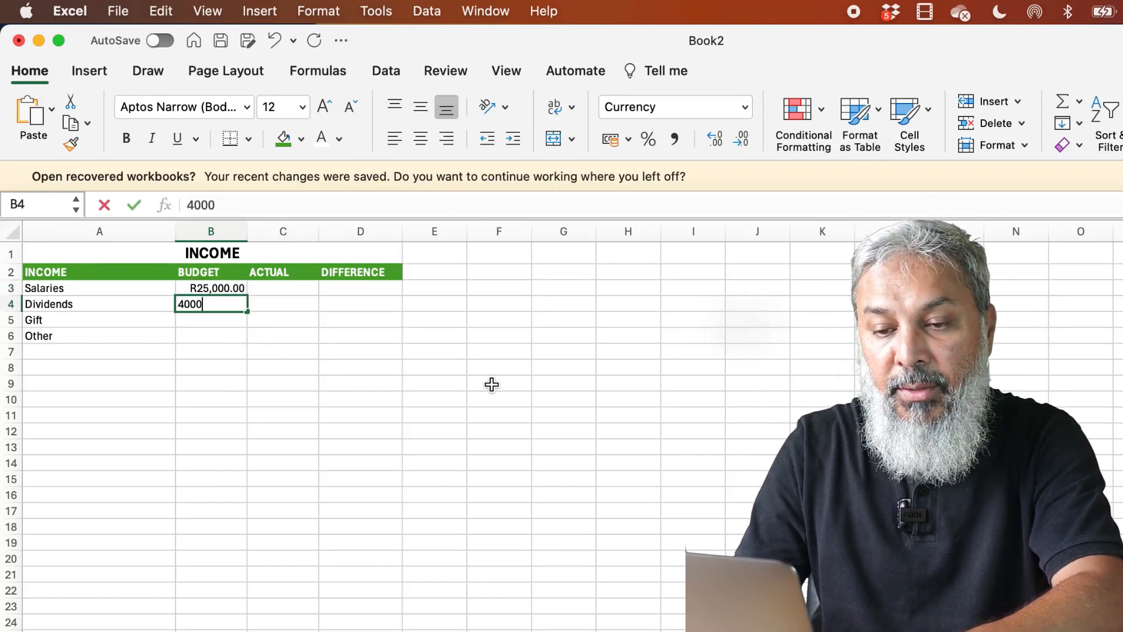
key(Return)
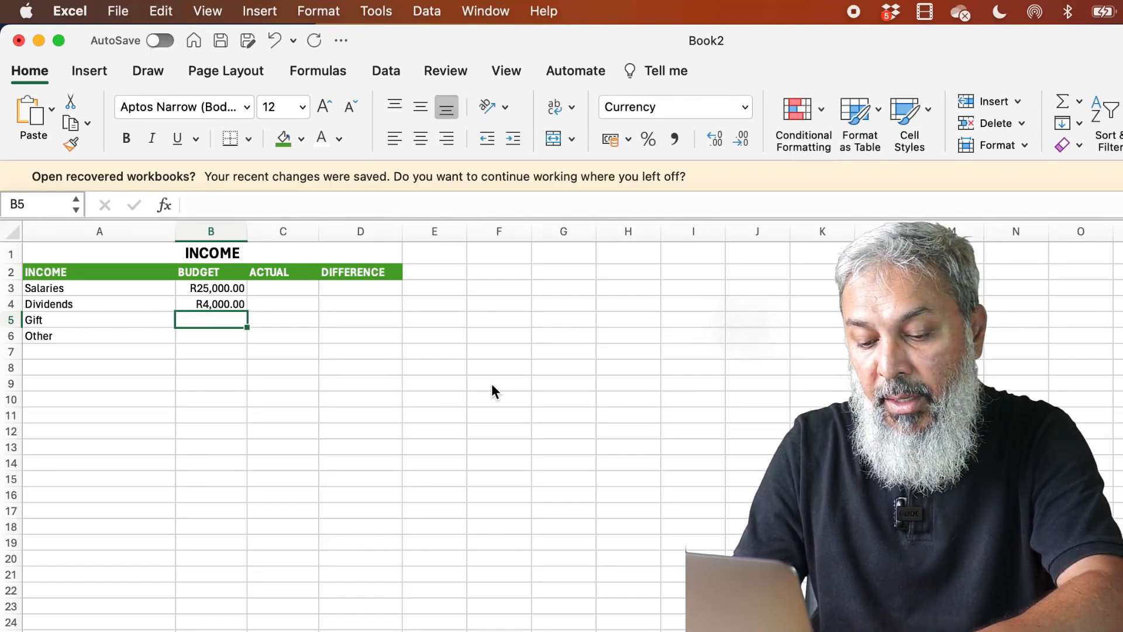
text(500)
key(Return)
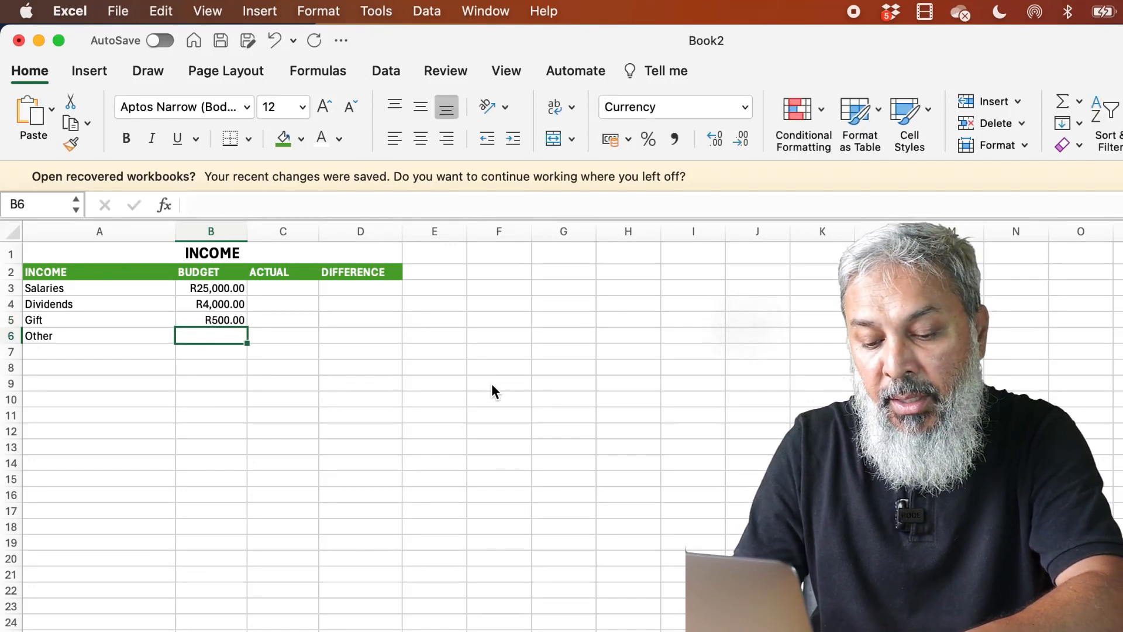
text(25)
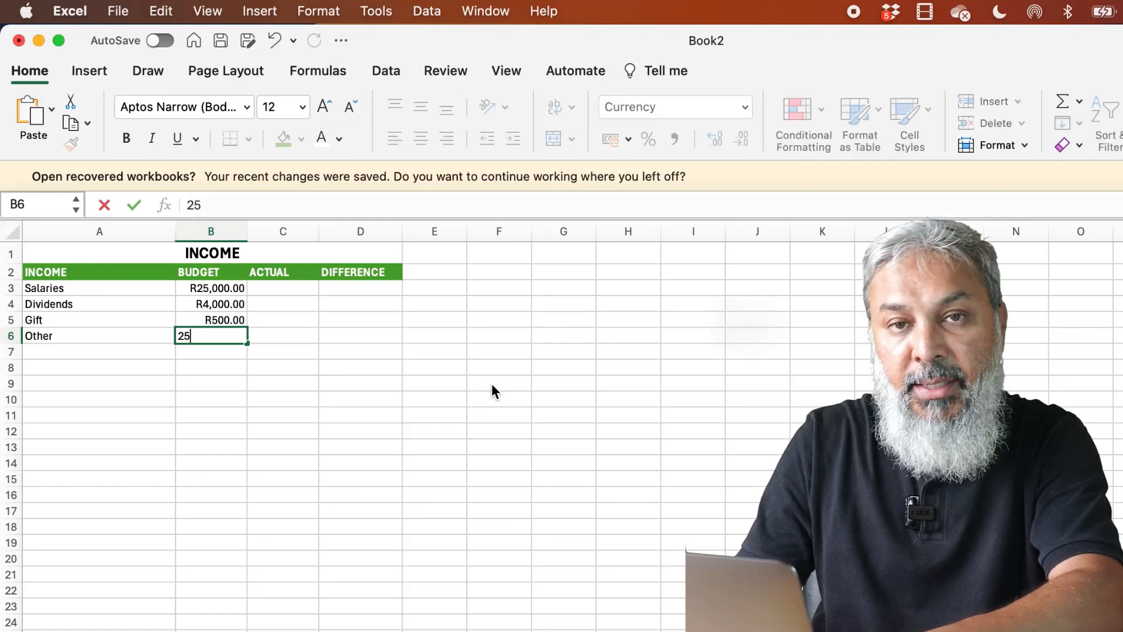
text(0)
key(Return)
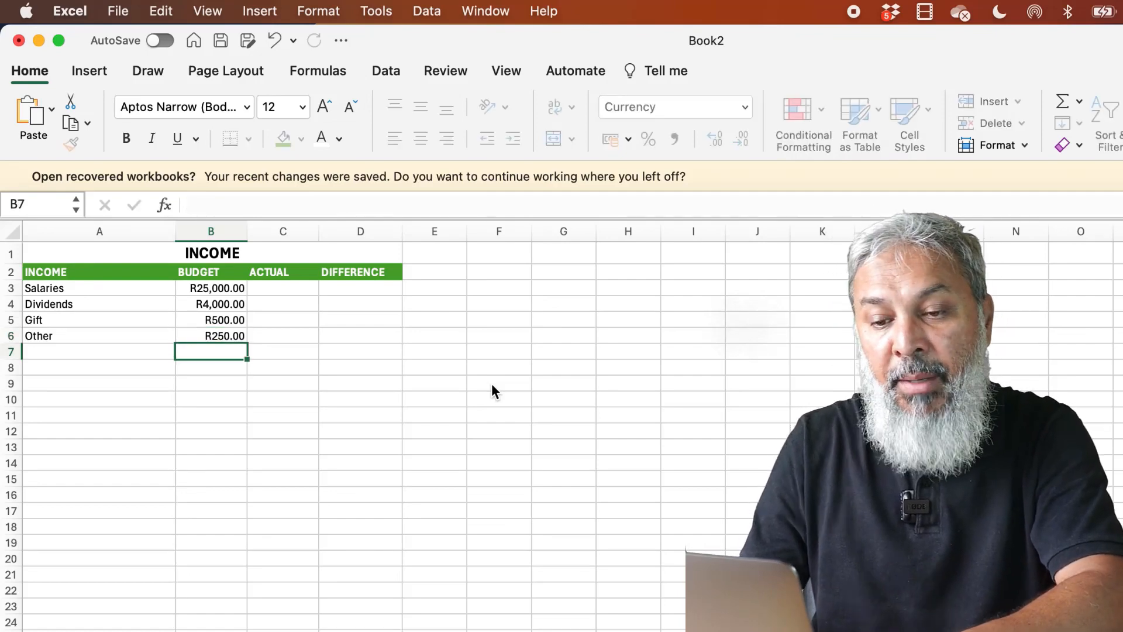
key(Up)
key(Right)
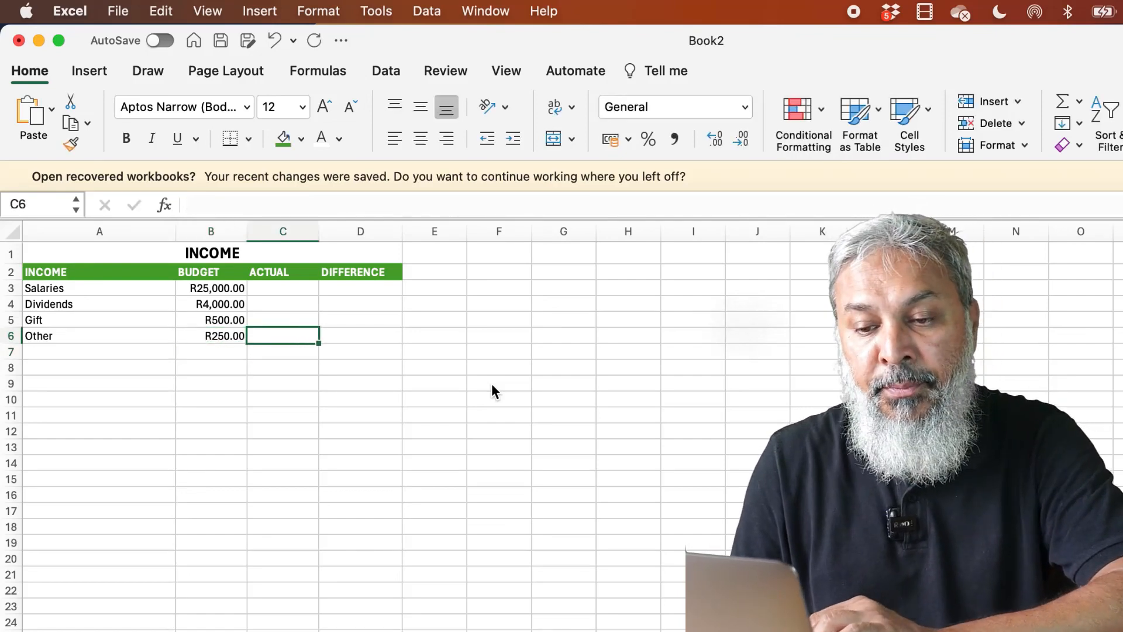
key(Up)
key(Up)
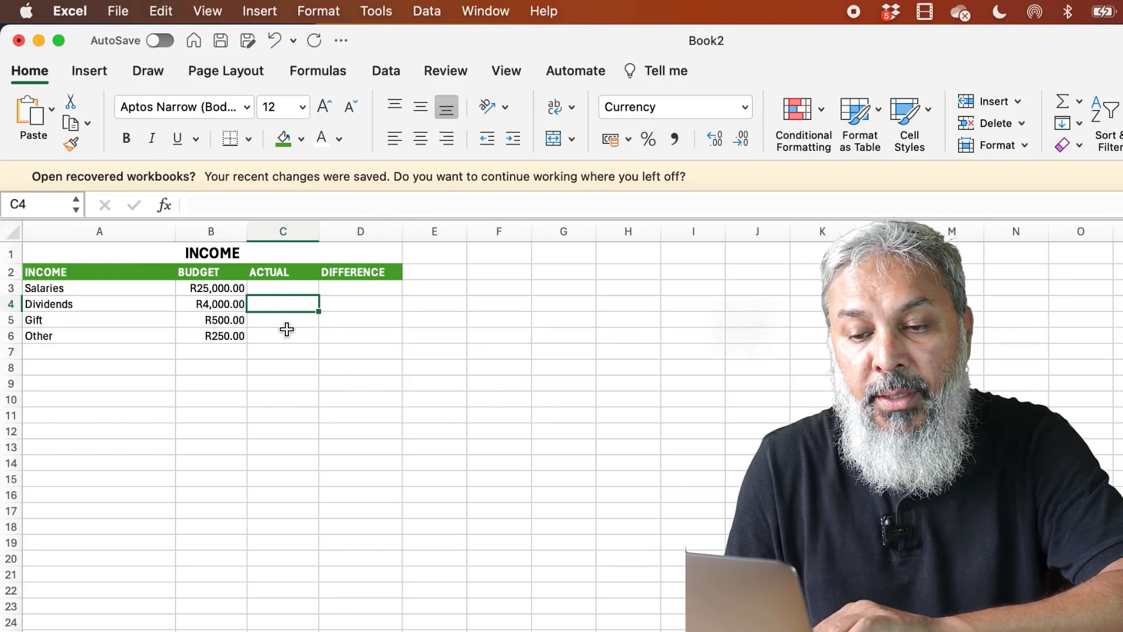
key(Up)
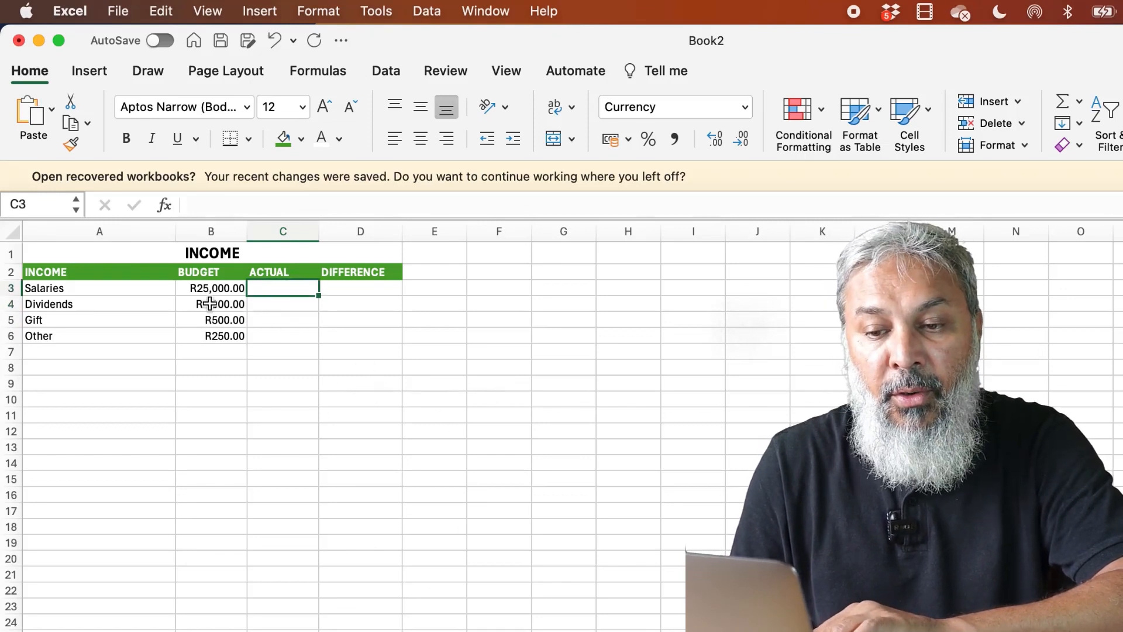
drag(209, 286, 213, 342)
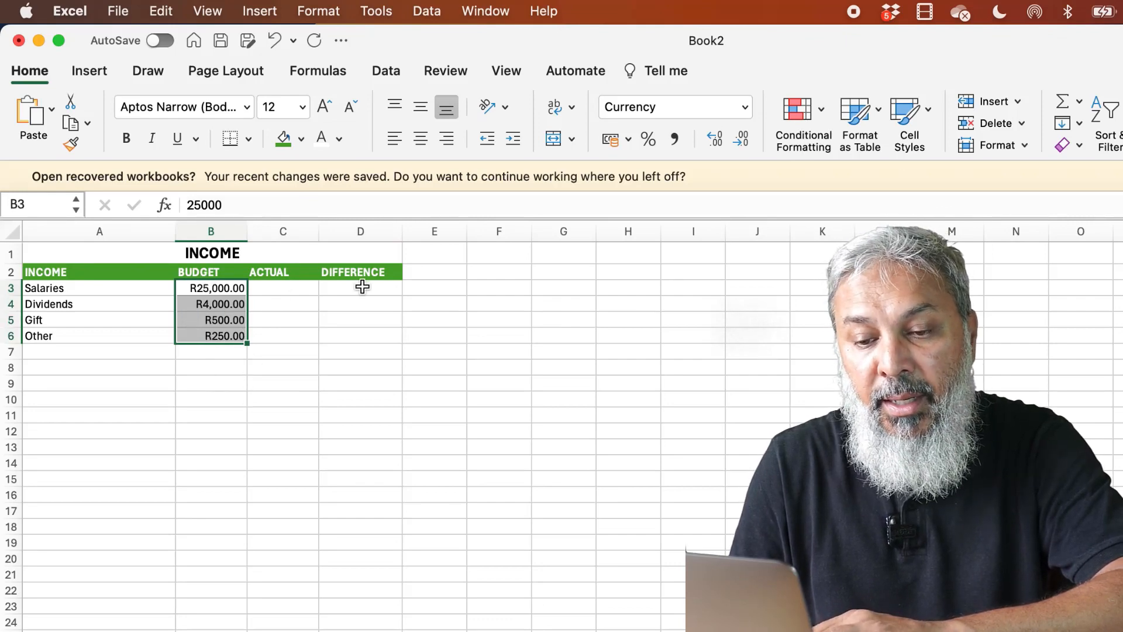
click(289, 270)
click(337, 272)
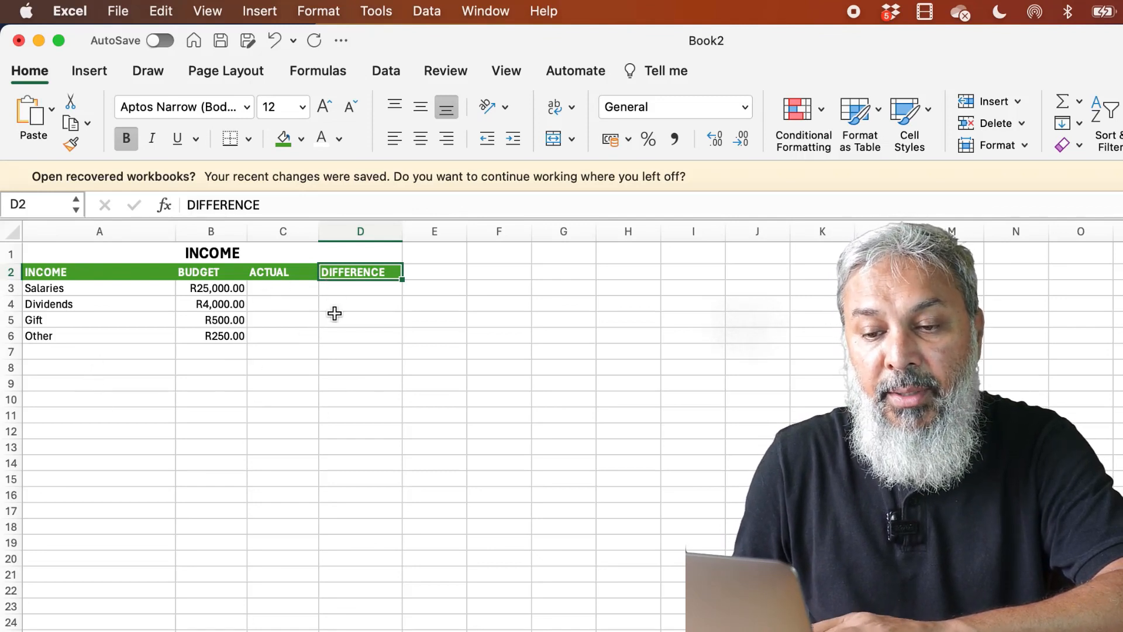
Enter the row label TOTAL INCOME in cell A7, below the income items
click(112, 352)
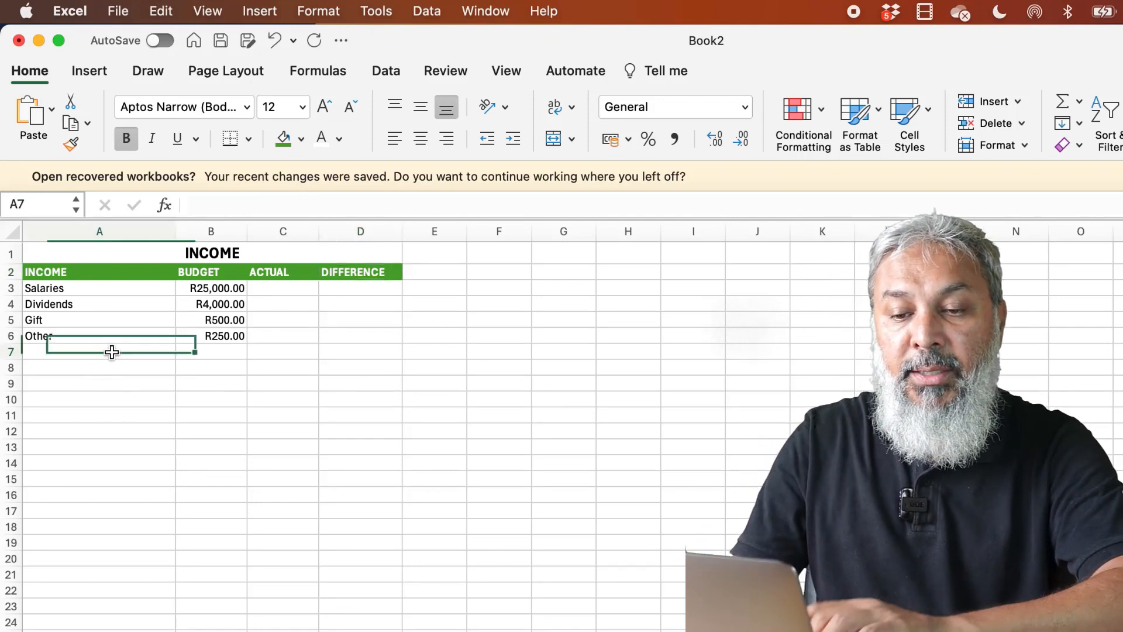
text(TOT)
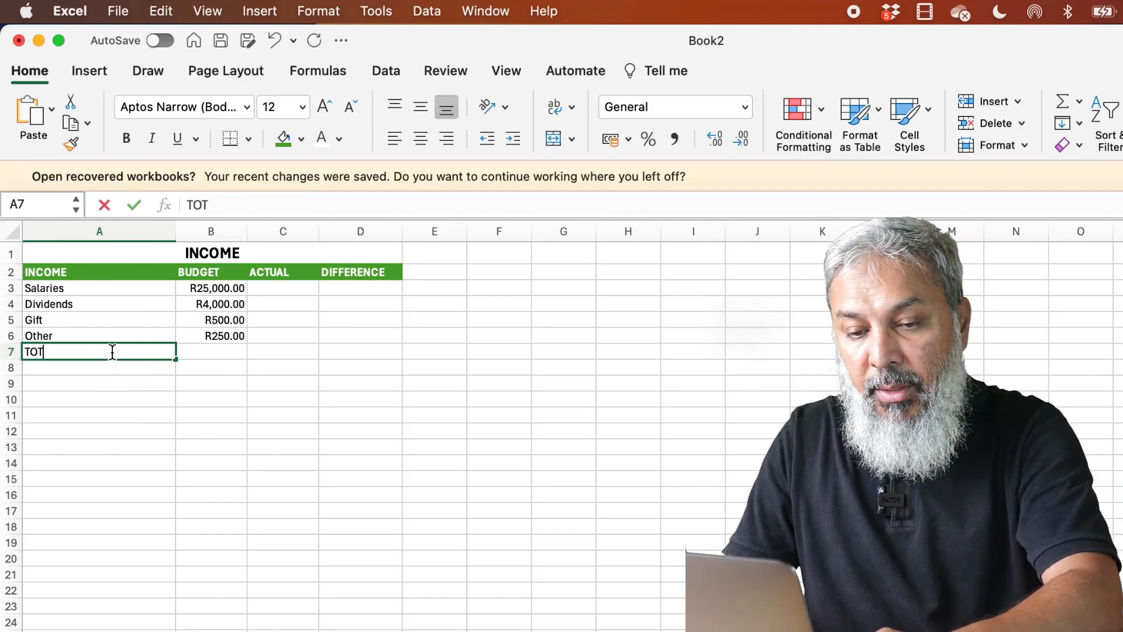
text(AL INCOME)
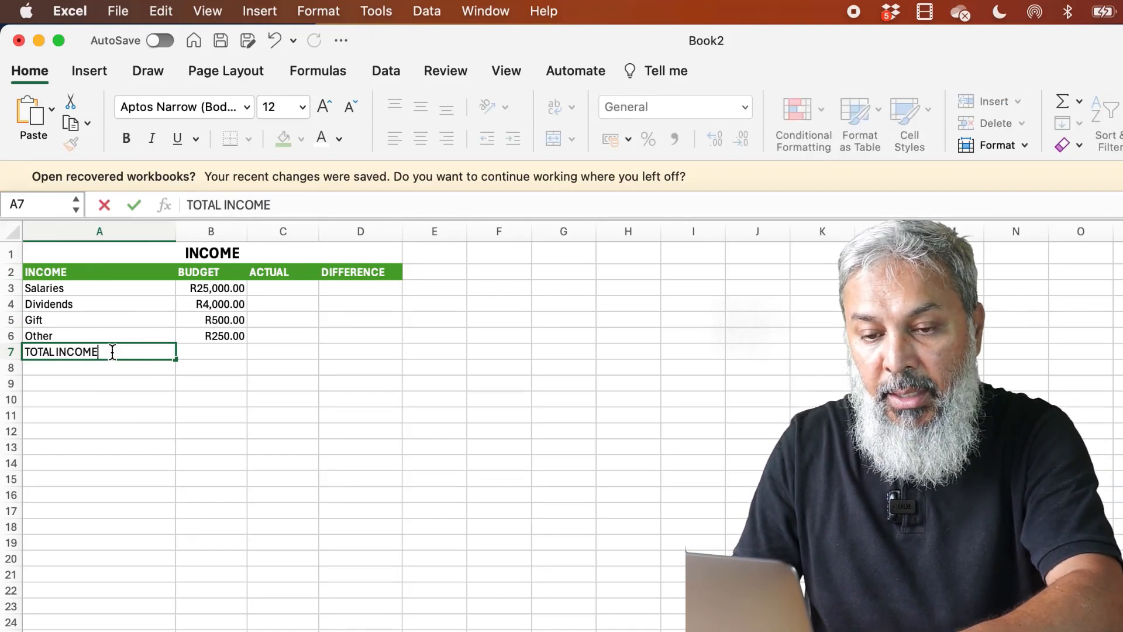
key(Return)
Make the TOTAL INCOME label in cell A7 bold and align it to the right
click(87, 352)
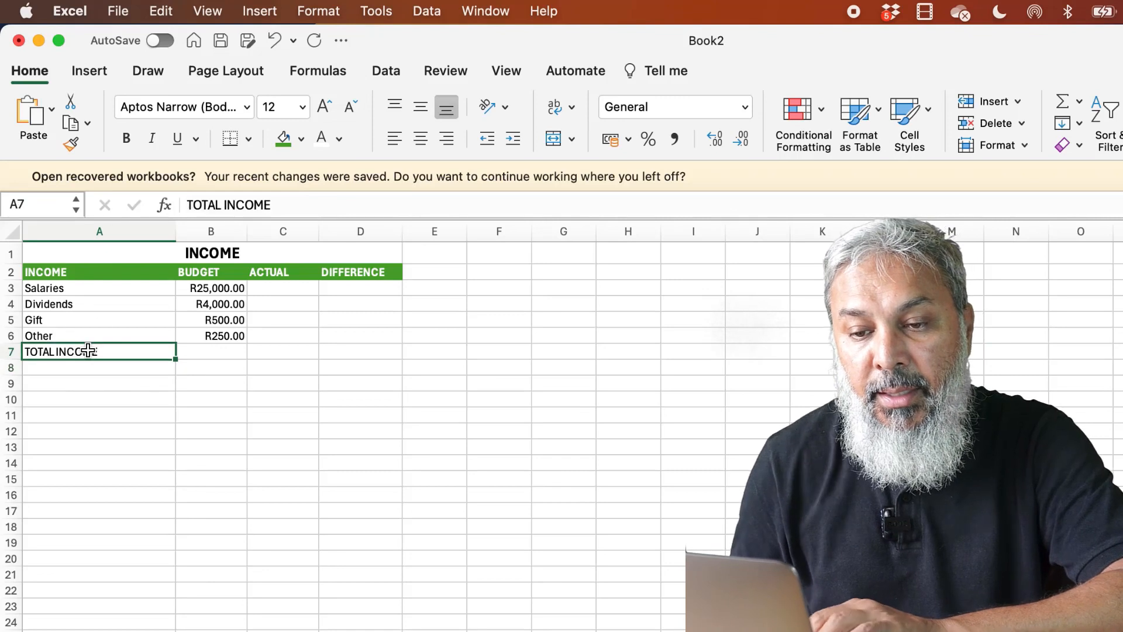
click(127, 139)
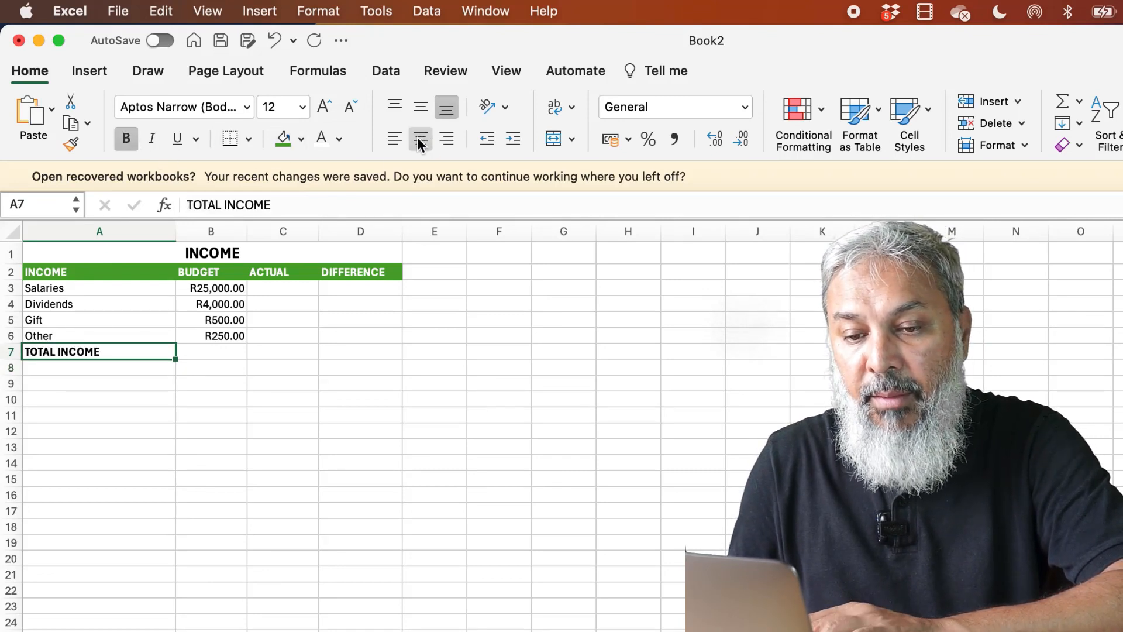
click(453, 143)
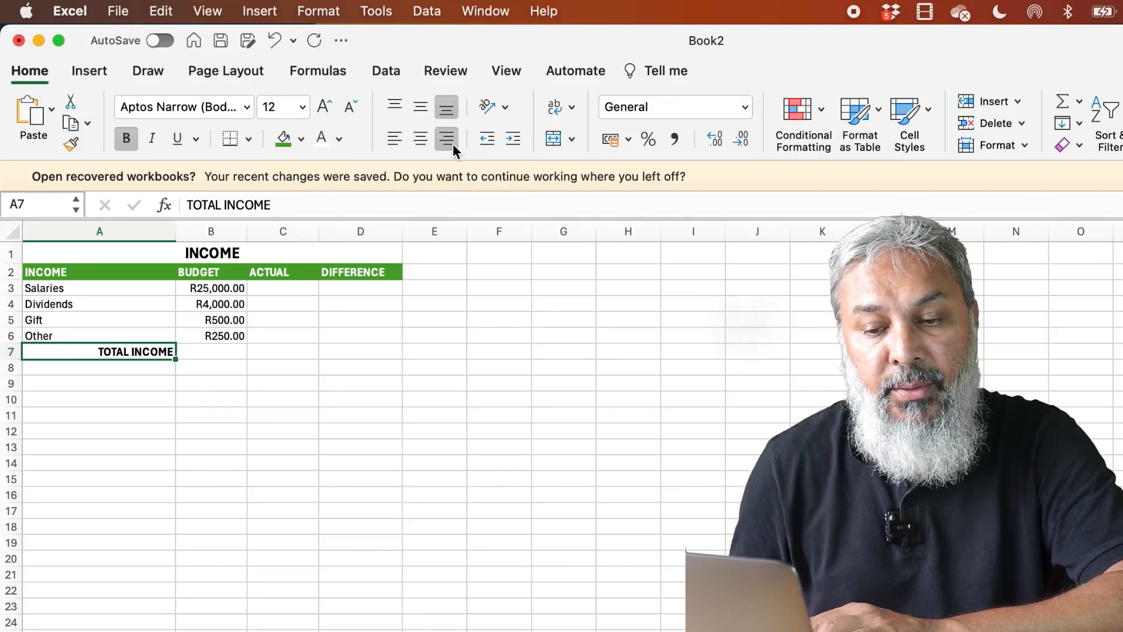
click(100, 351)
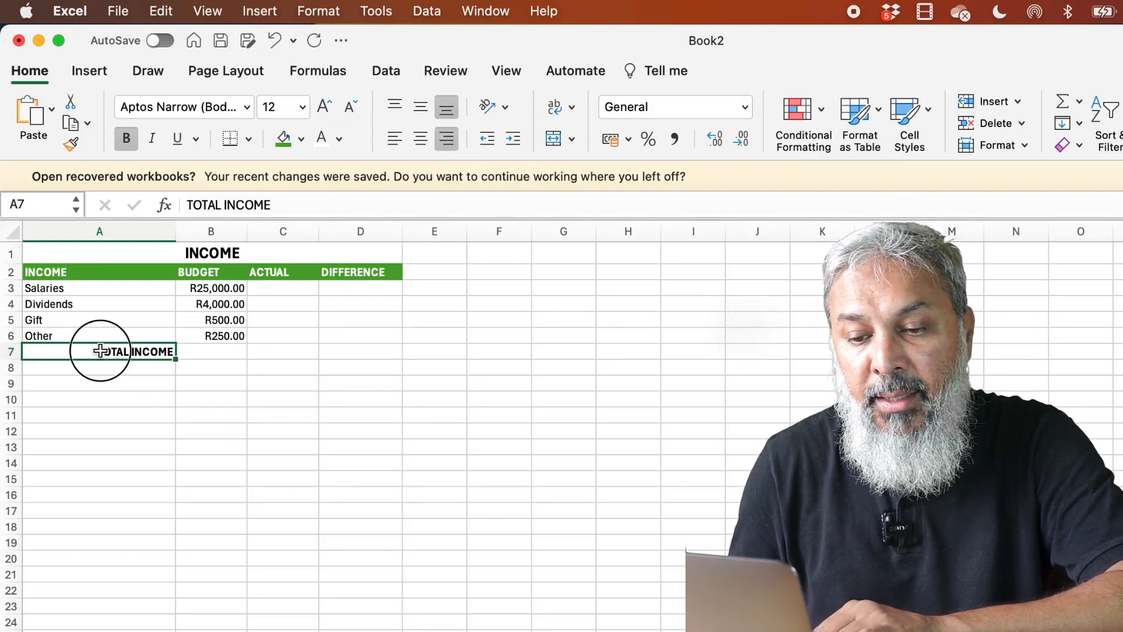
Add a top border across the TOTAL INCOME row, cells A7 to D7
drag(100, 351, 341, 349)
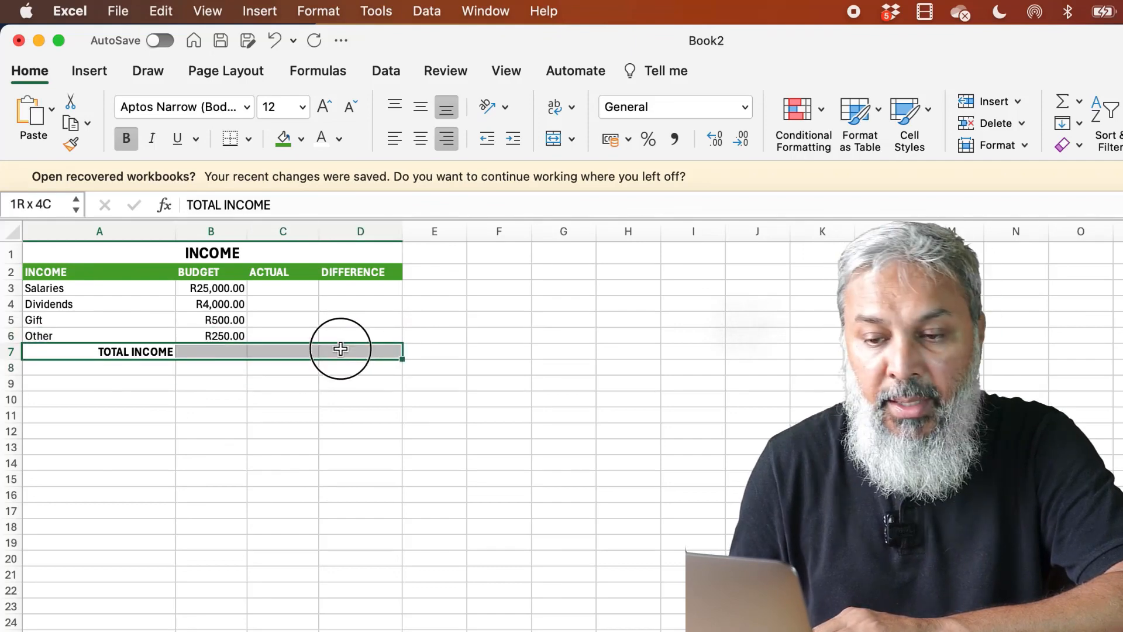
click(250, 139)
click(75, 440)
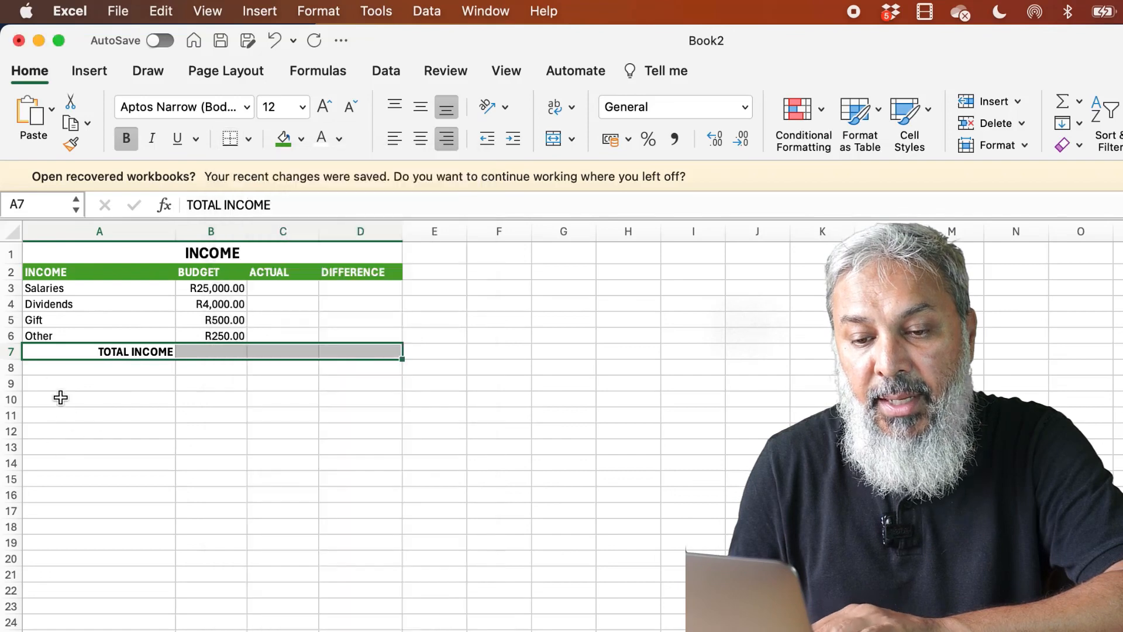
click(246, 139)
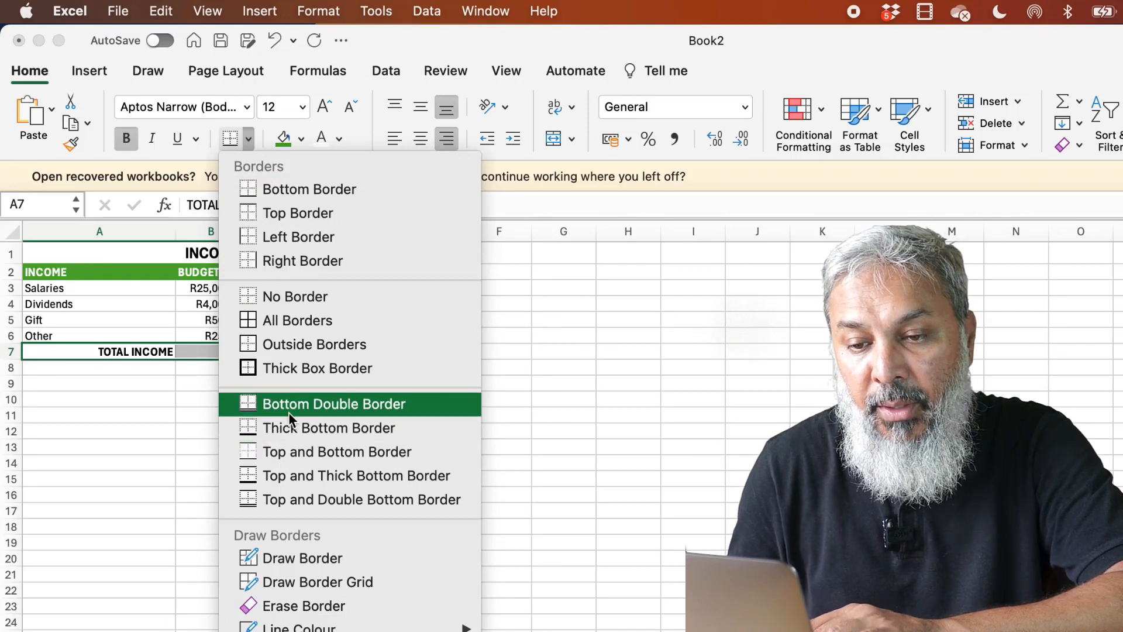
click(303, 216)
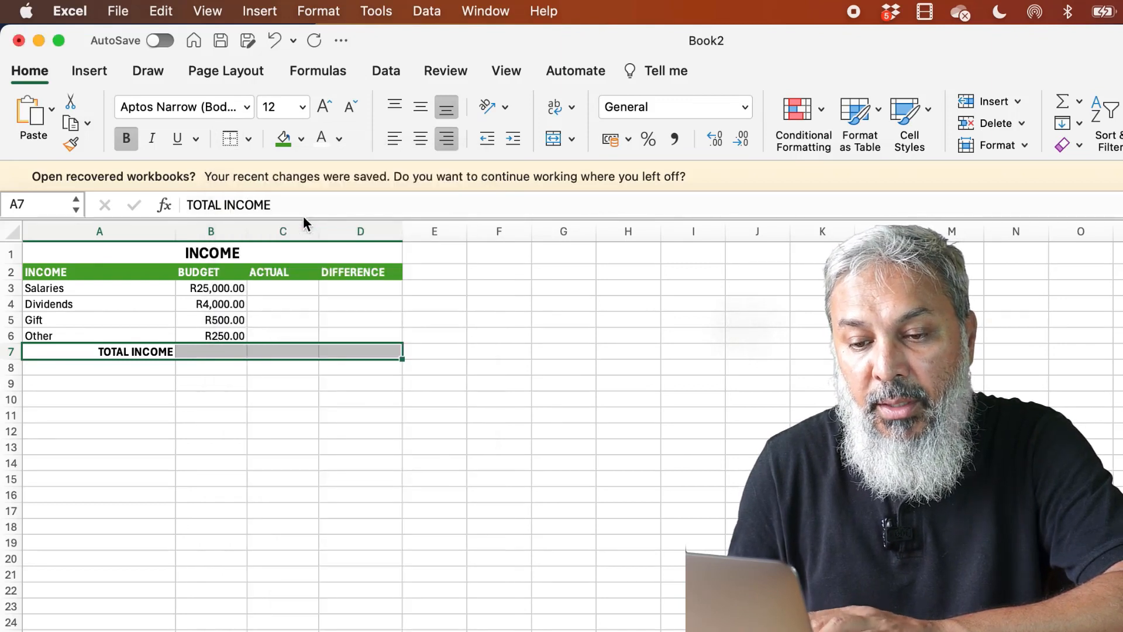
click(289, 443)
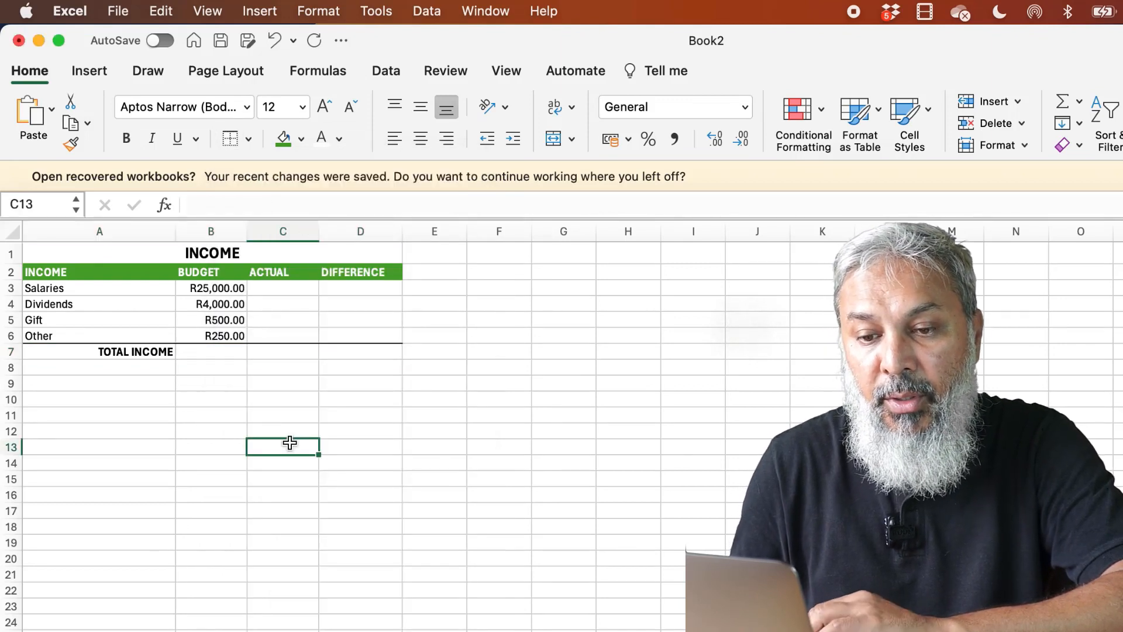
Total the income budget amounts in cell B7 with the formula =SUM(B3:B6)
click(215, 350)
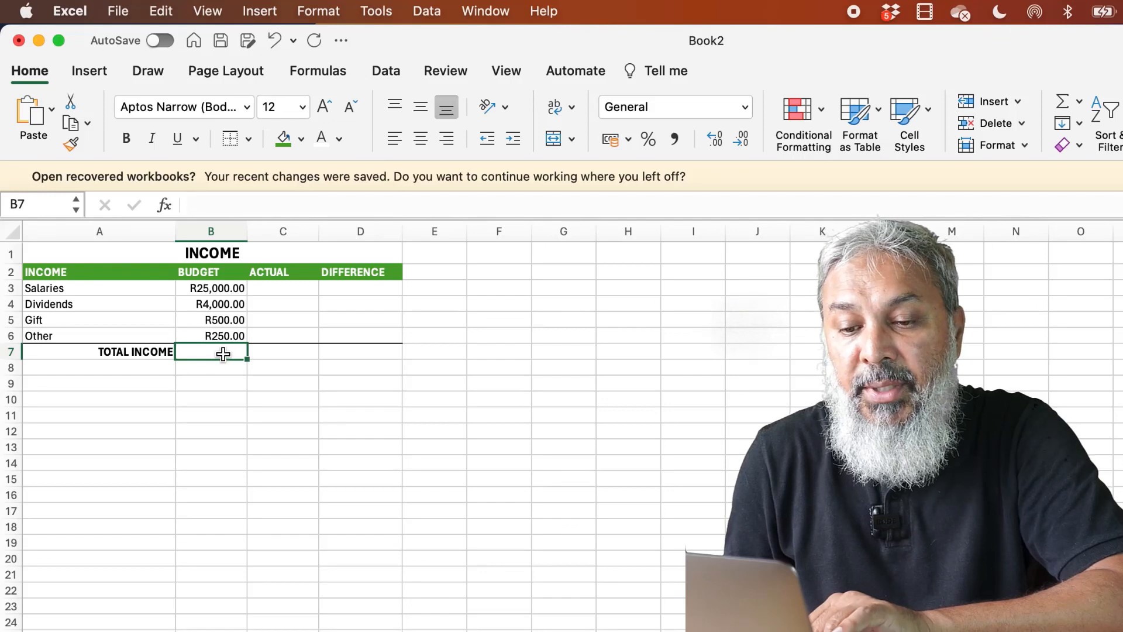
click(1063, 108)
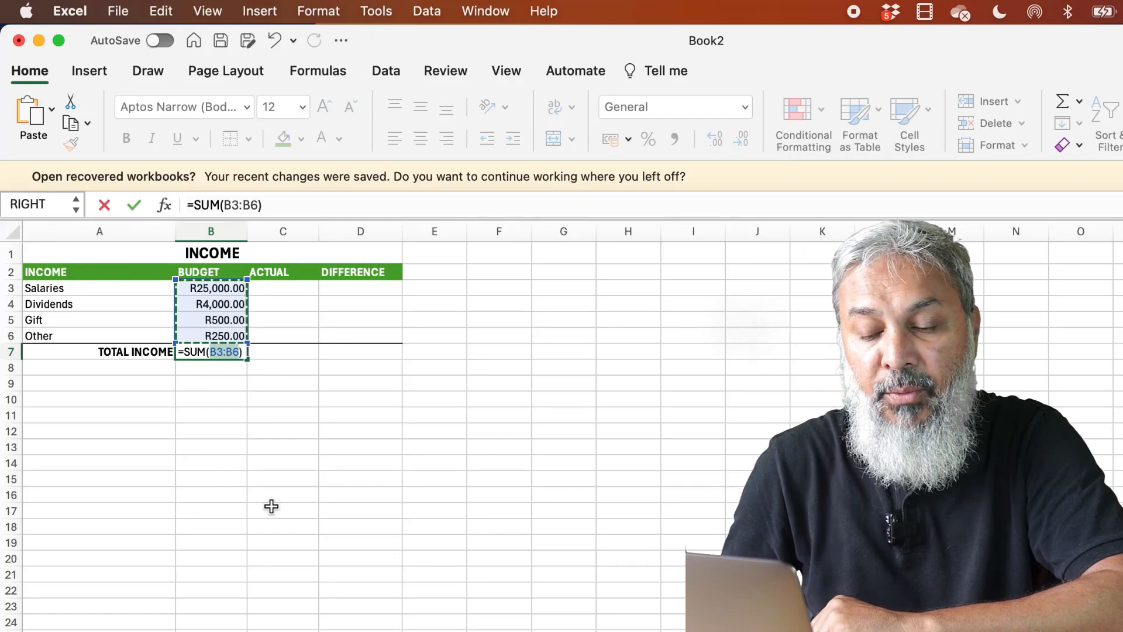
key(Return)
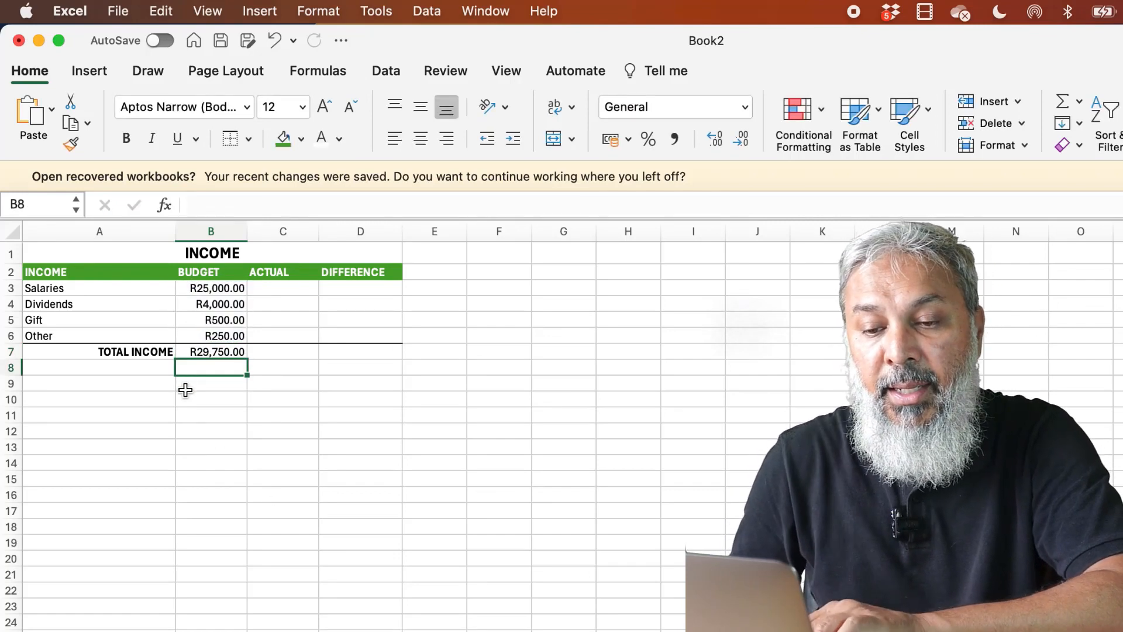
click(209, 351)
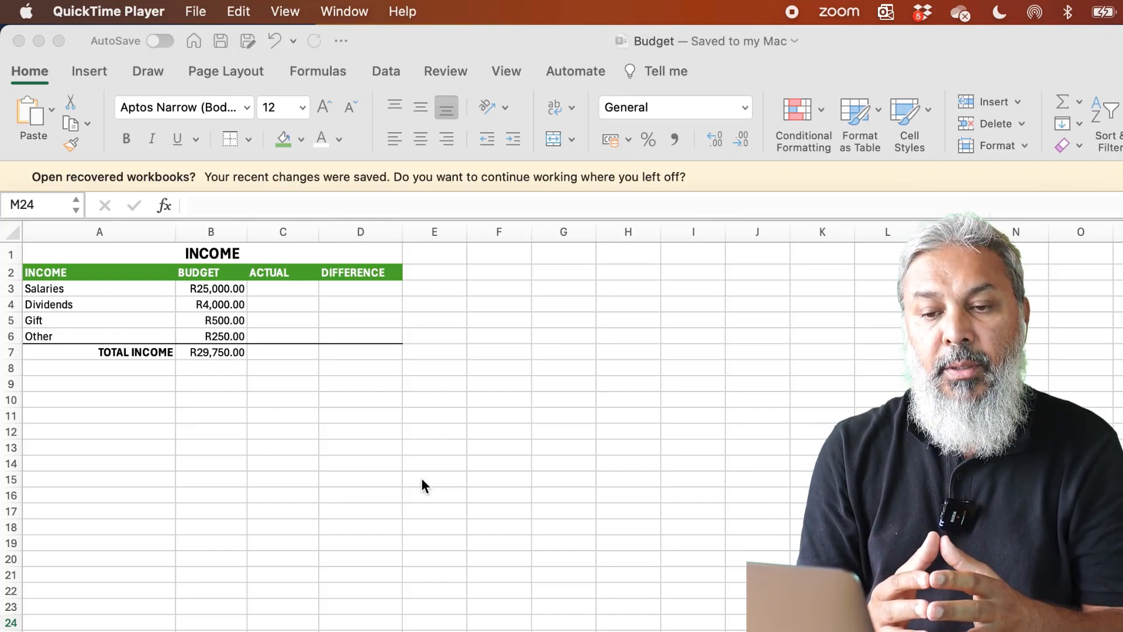
Merge and centre cells A9 to D9 below the income table for a section title
click(112, 401)
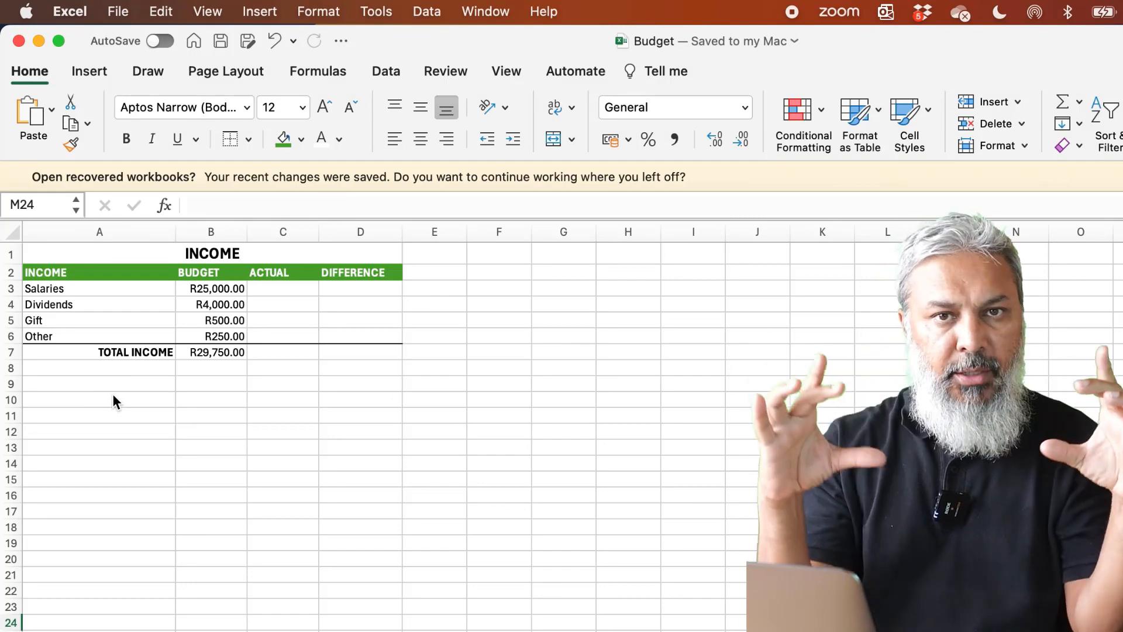
click(93, 380)
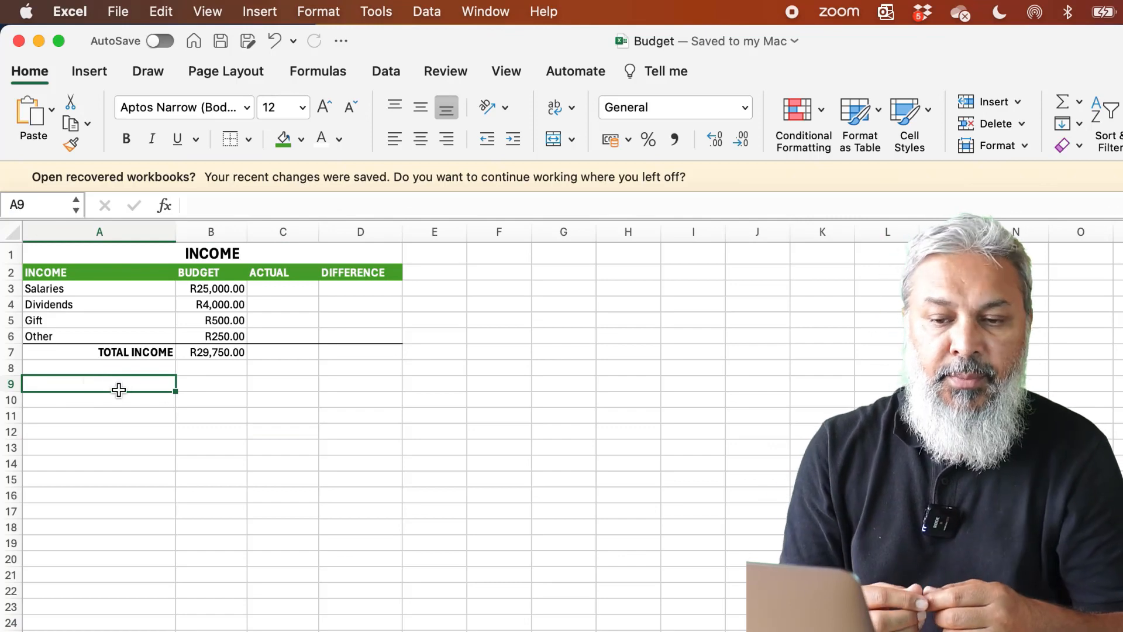
drag(121, 381, 325, 384)
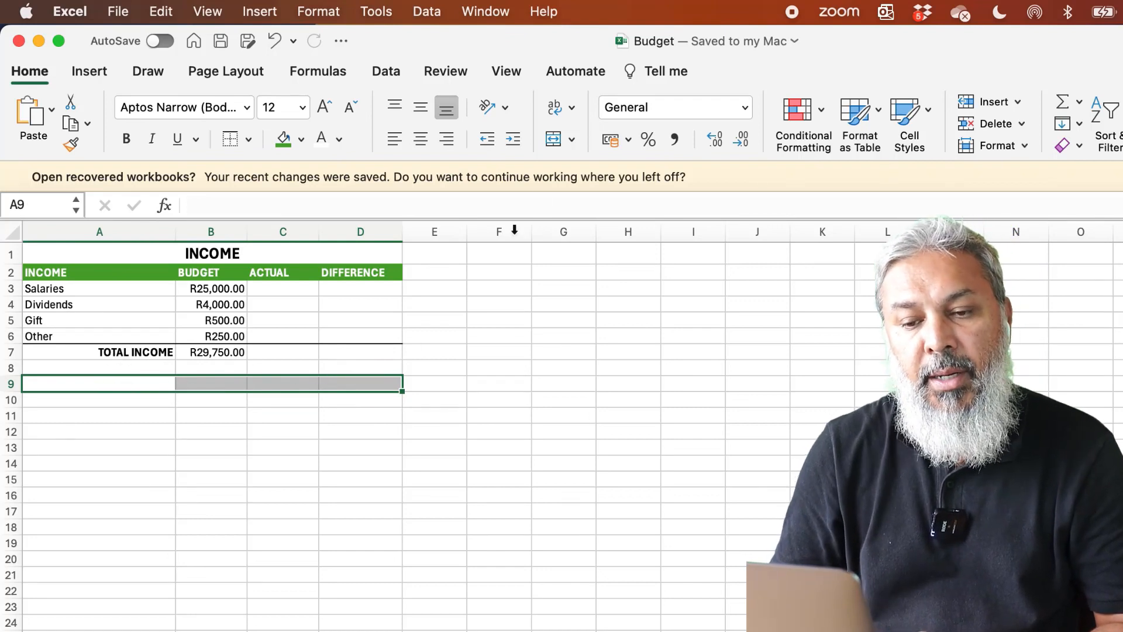
click(553, 142)
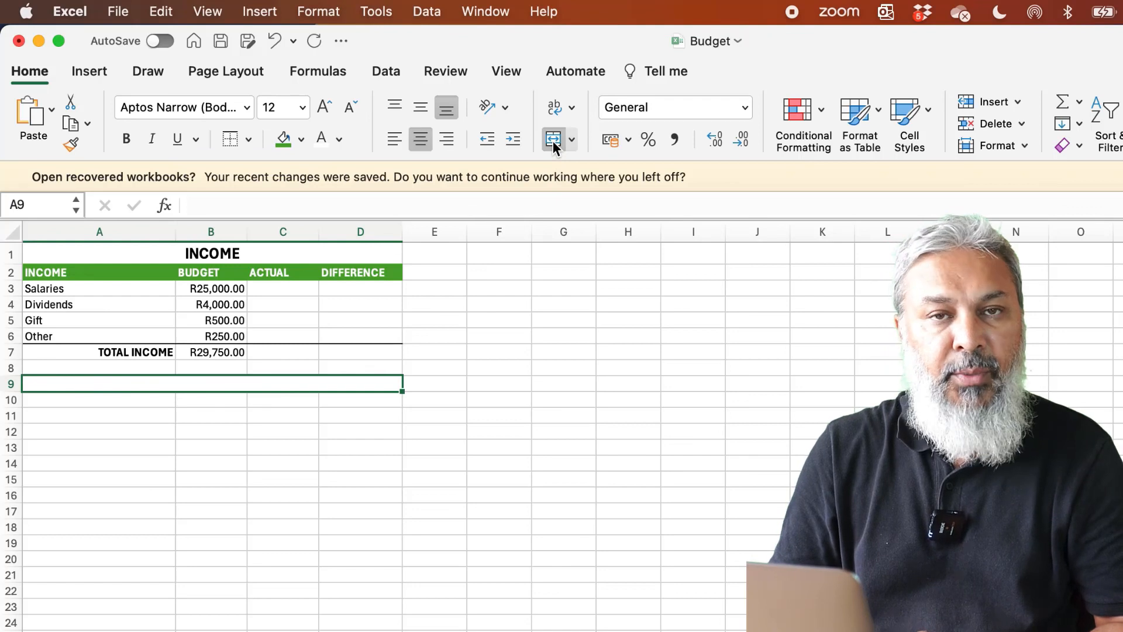
Copy the INCOME title from row 1 into the merged row 9 cell and change its text to EXPENSES
click(206, 255)
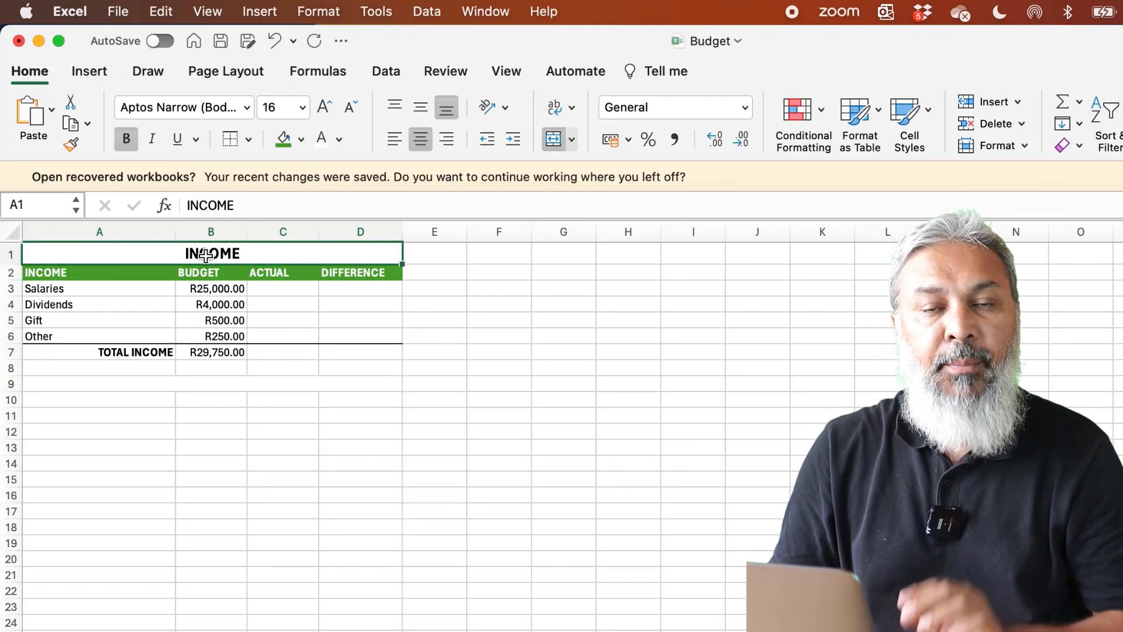
key(super+c)
click(215, 386)
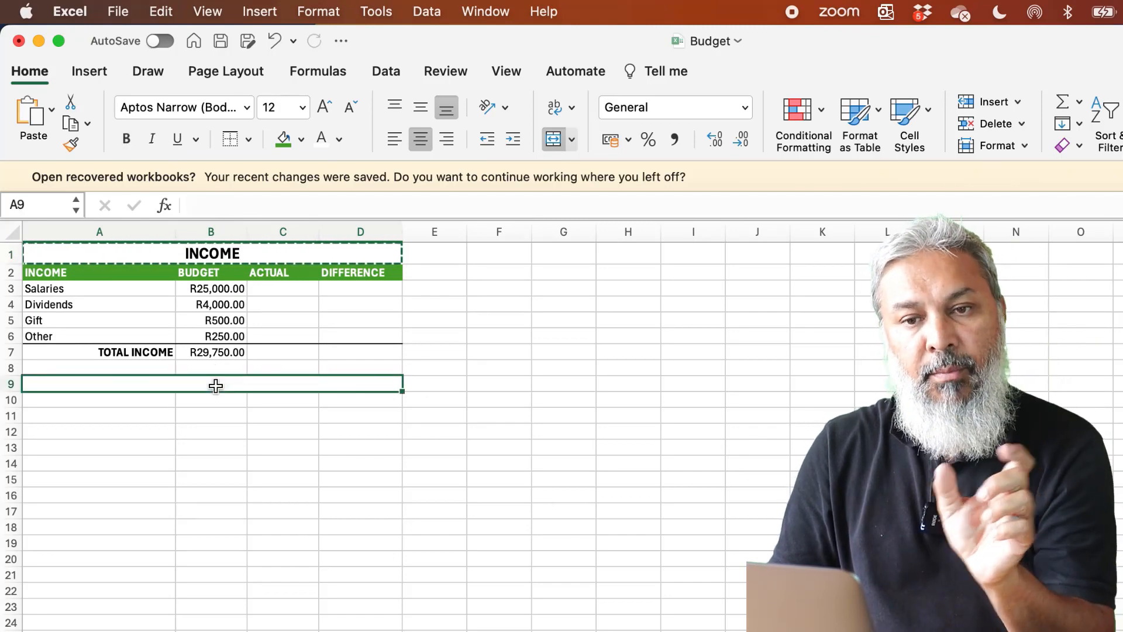
key(super+v)
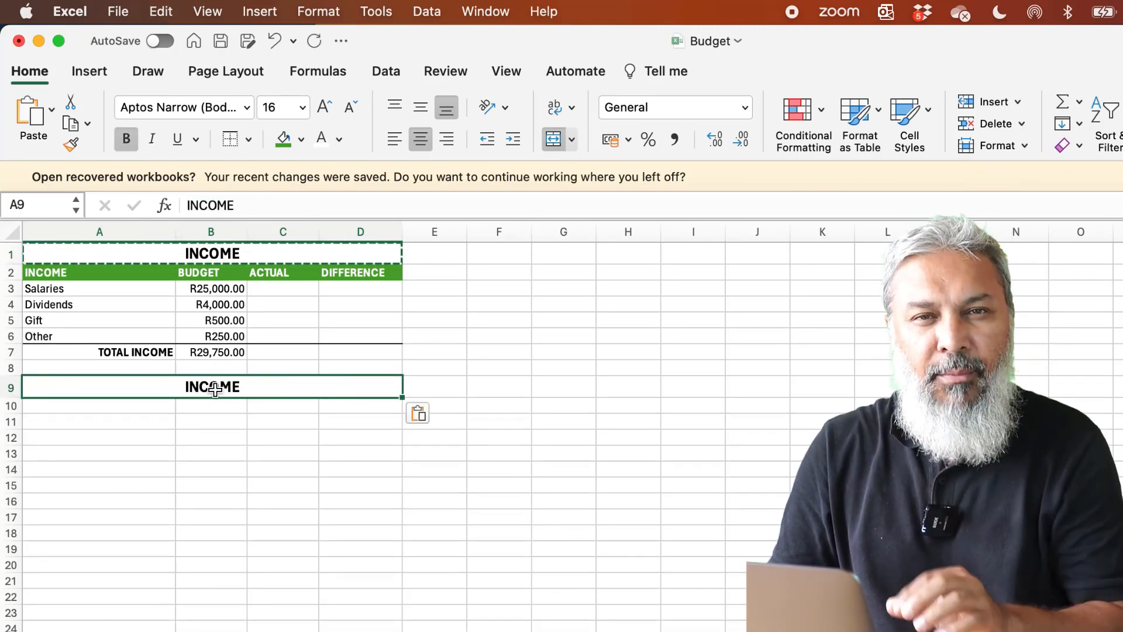
double_click(209, 388)
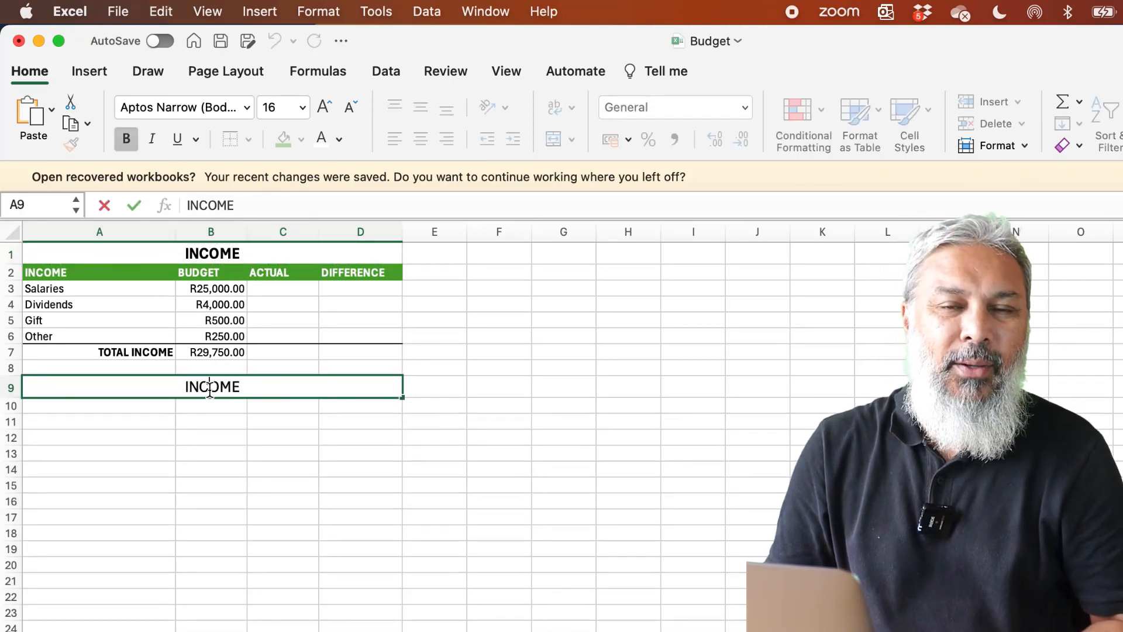
double_click(230, 386)
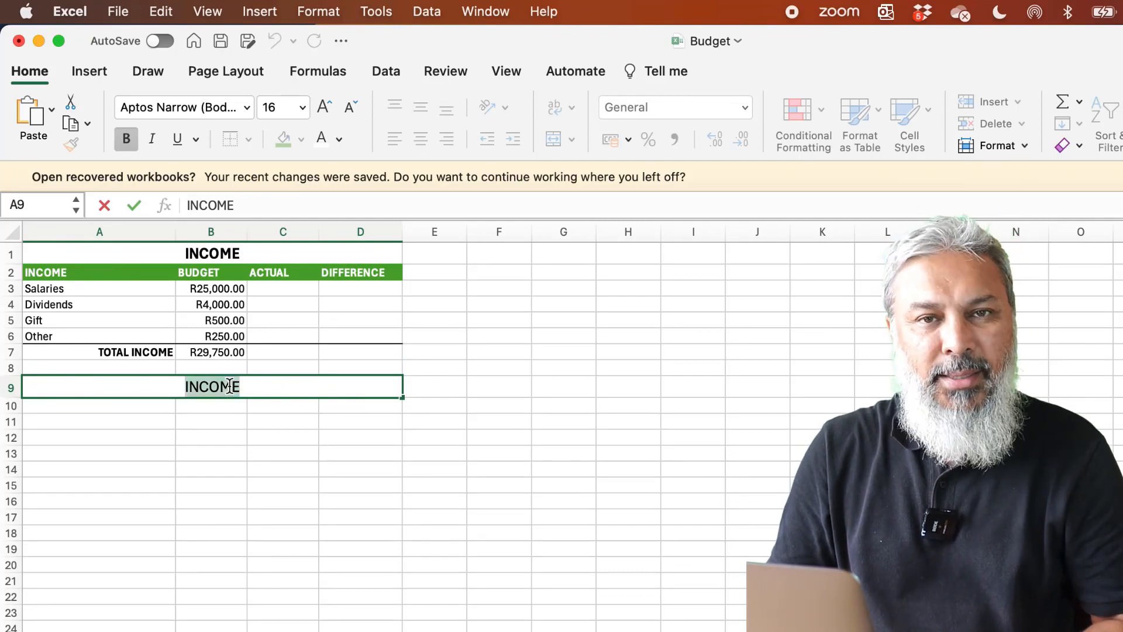
text(EXPENSES)
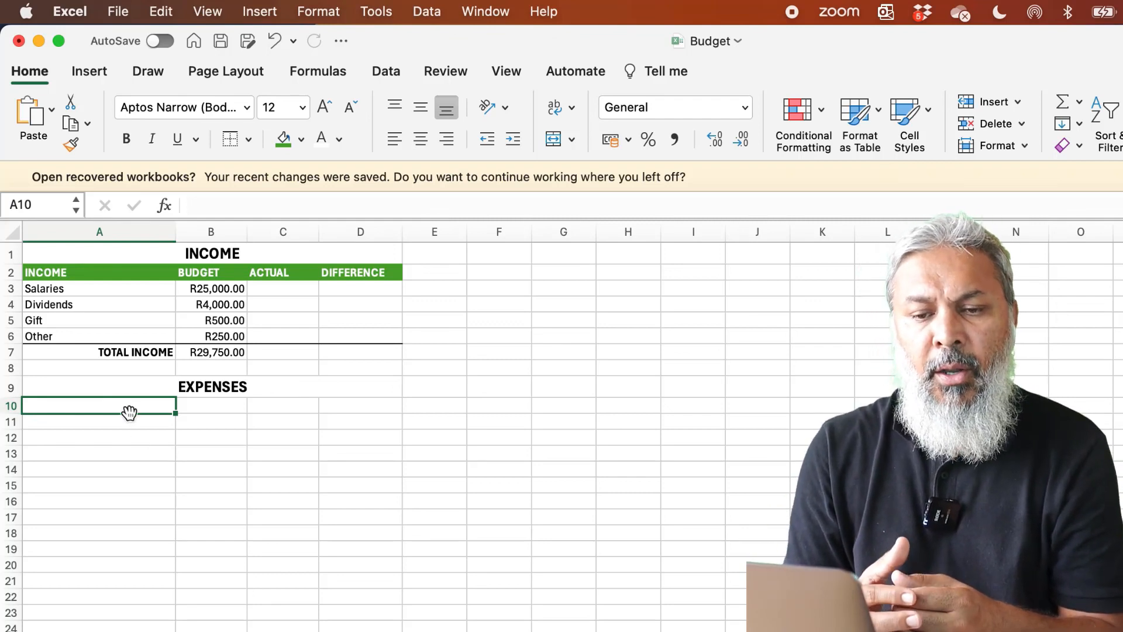
drag(129, 403, 351, 401)
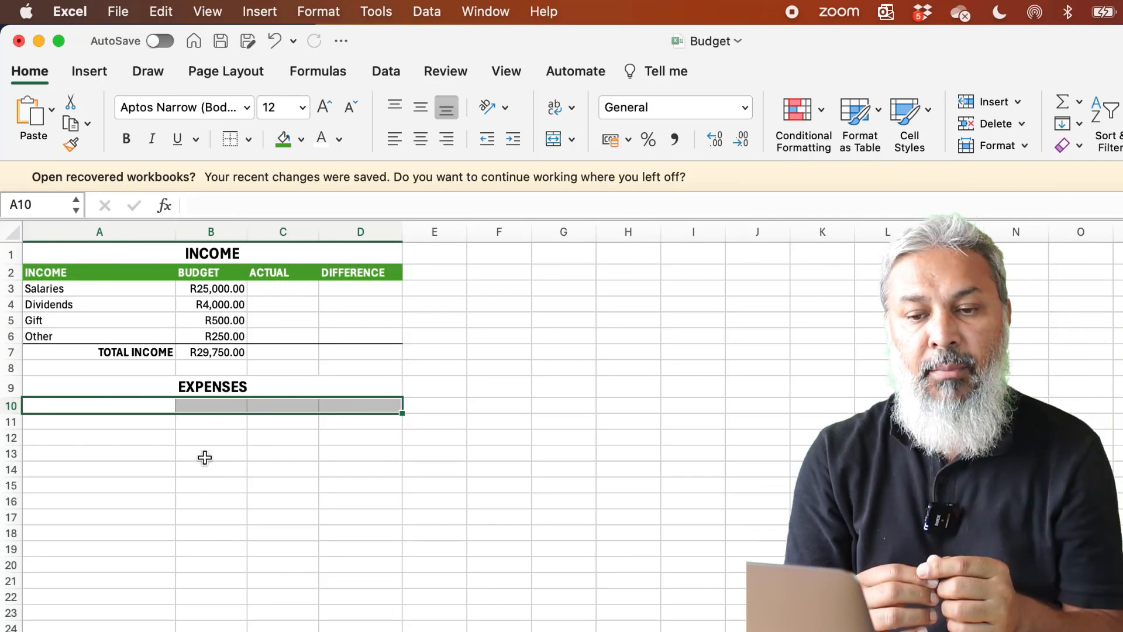
click(107, 406)
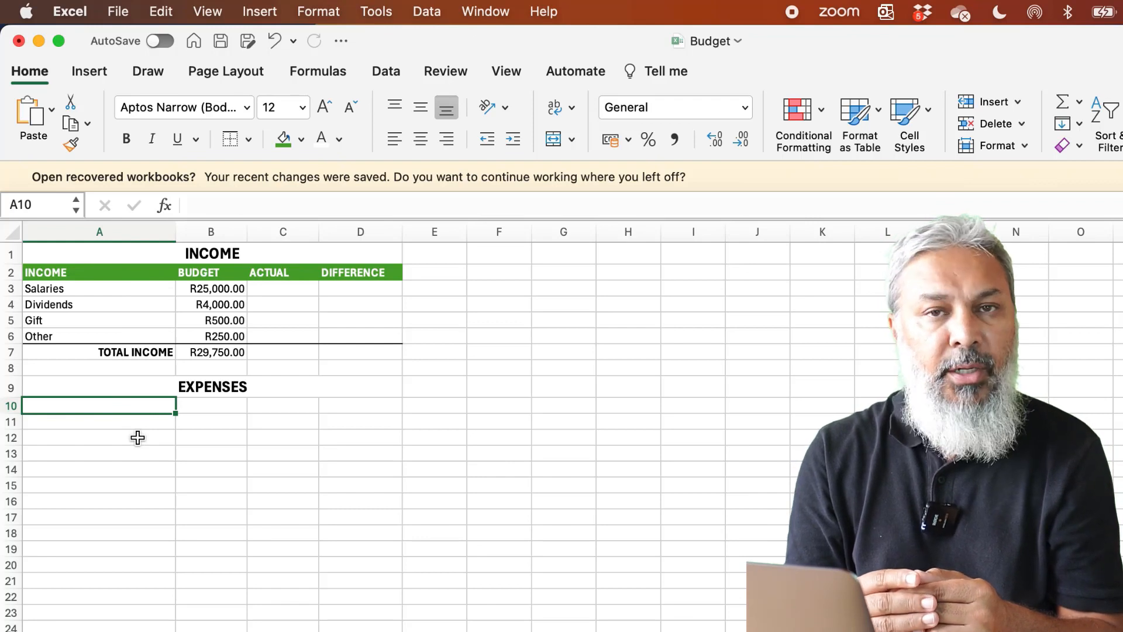
text(INO)
key(BackSpace)
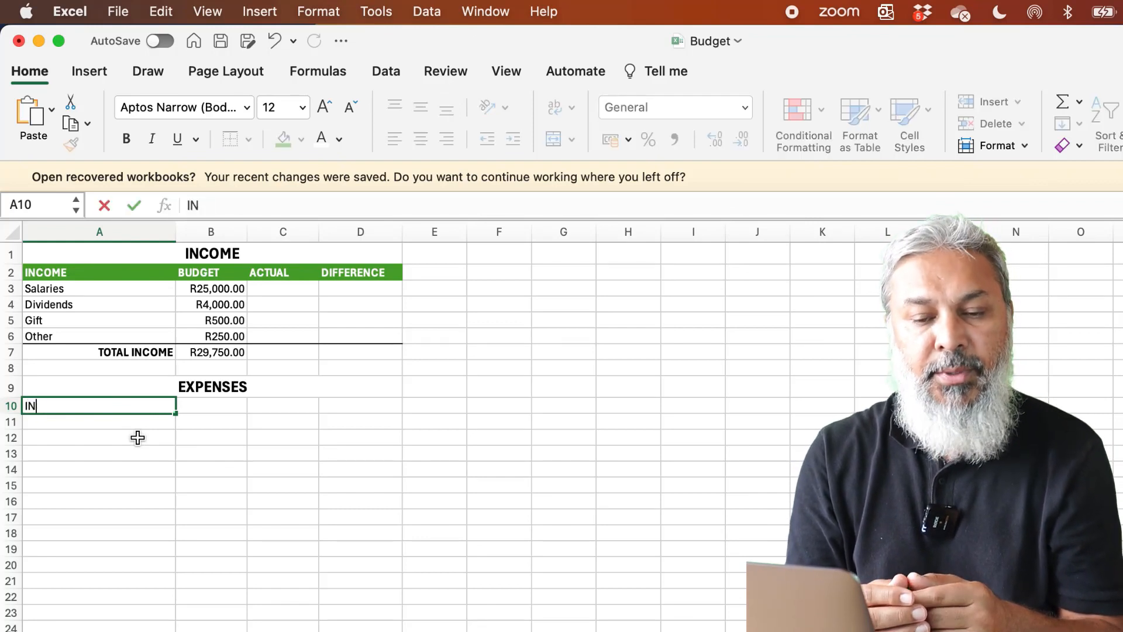
text(COE)
key(BackSpace)
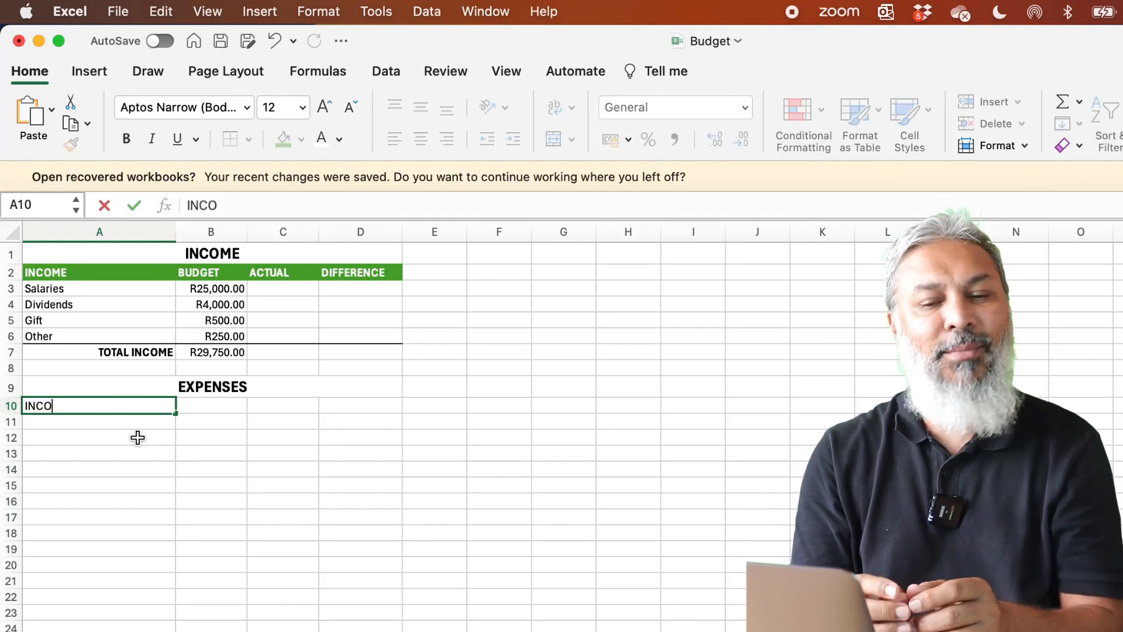
key(BackSpace)
key(BackSpace)
key(BackSpace)
key(BackSpace)
Enter the column headings EXPENSES, BUDGET, ACTUAL and DIFFERENCE in cells A10 to D10
text(EX)
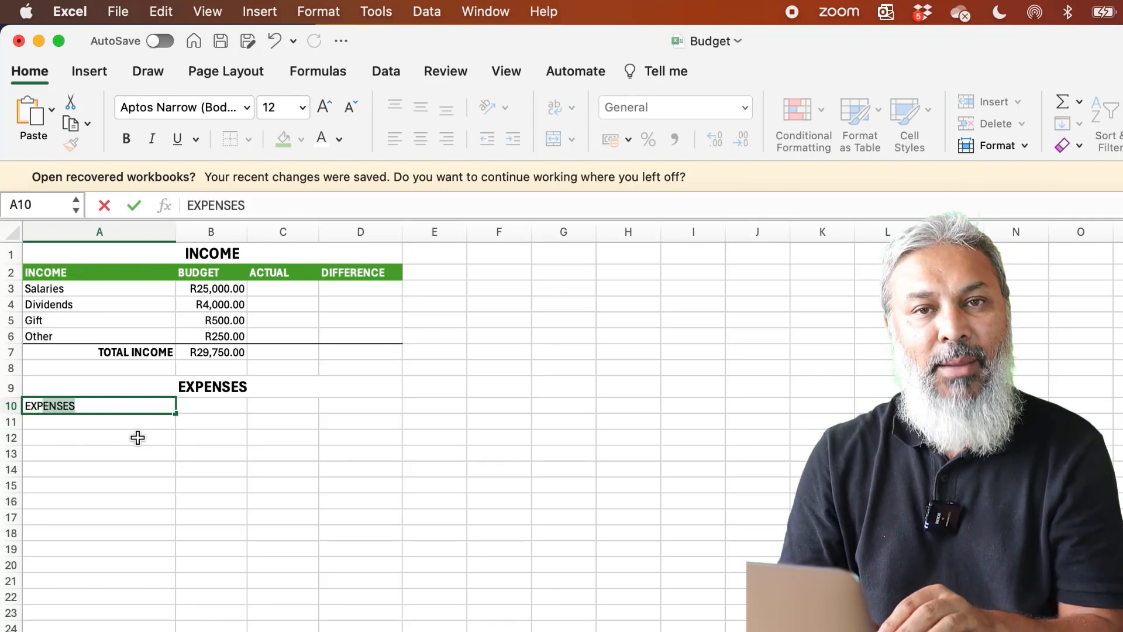
text(PENSES)
key(Tab)
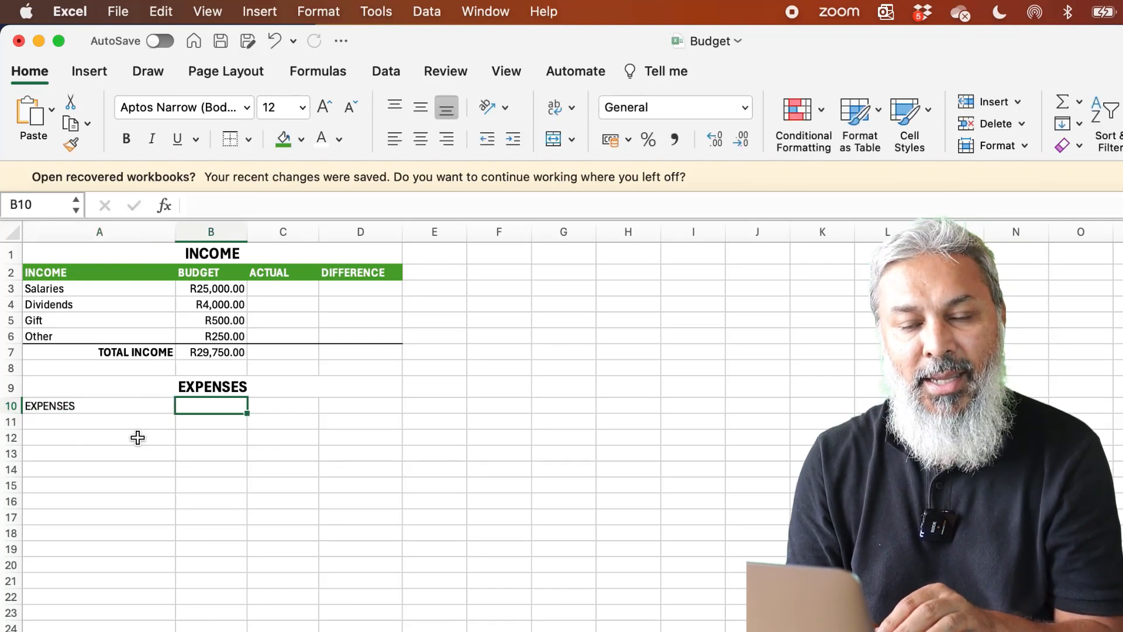
text(BUDGE)
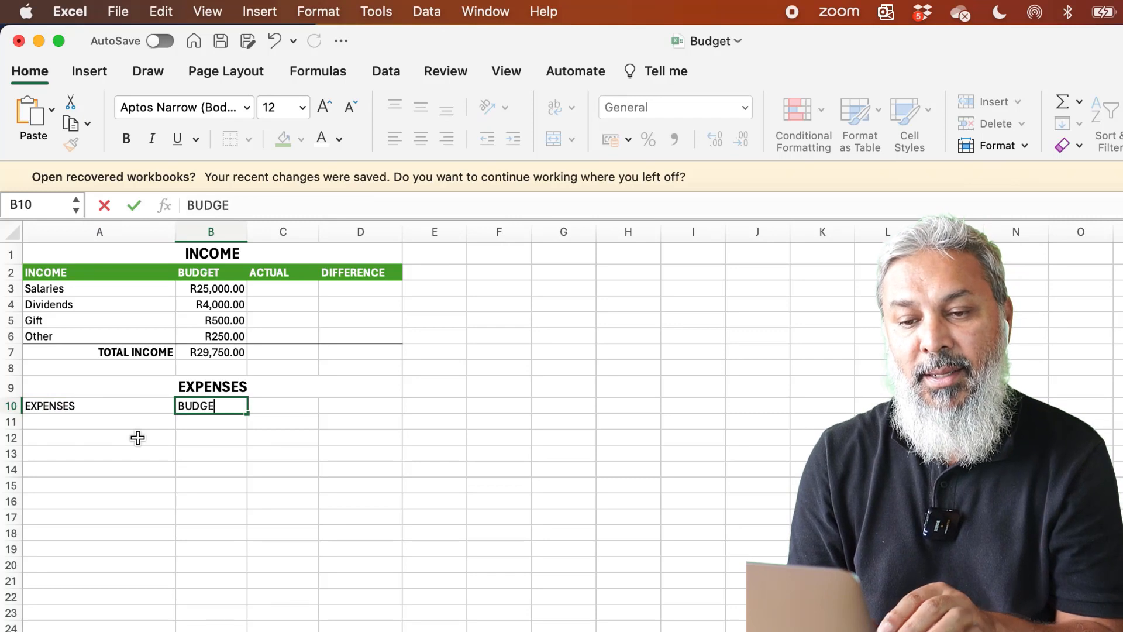
text(T)
key(Tab)
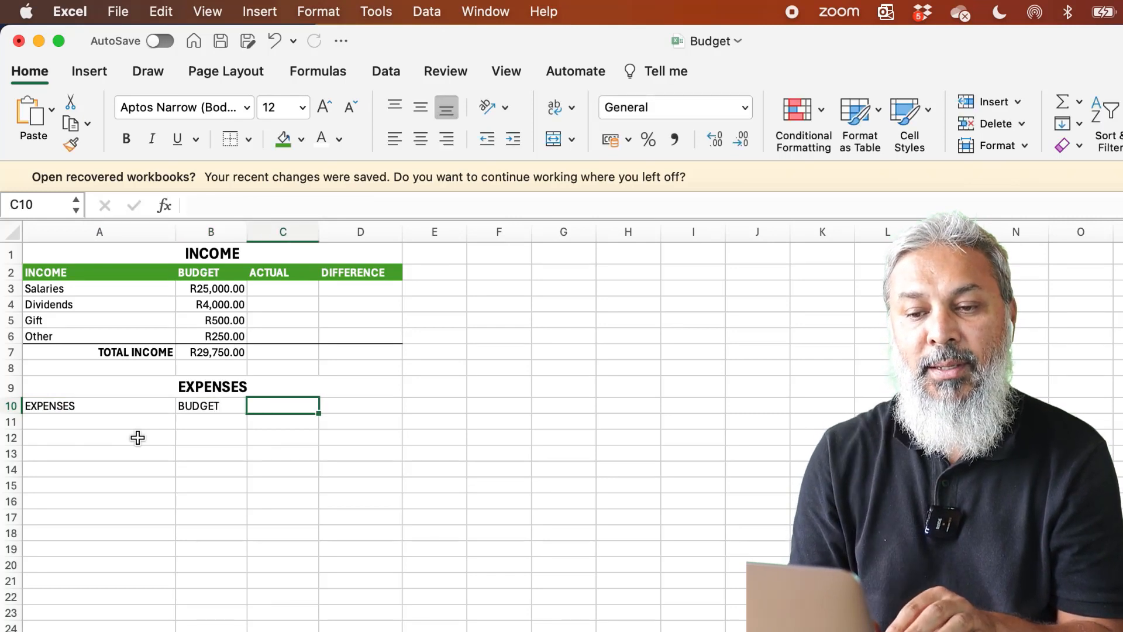
text(ACTUAL)
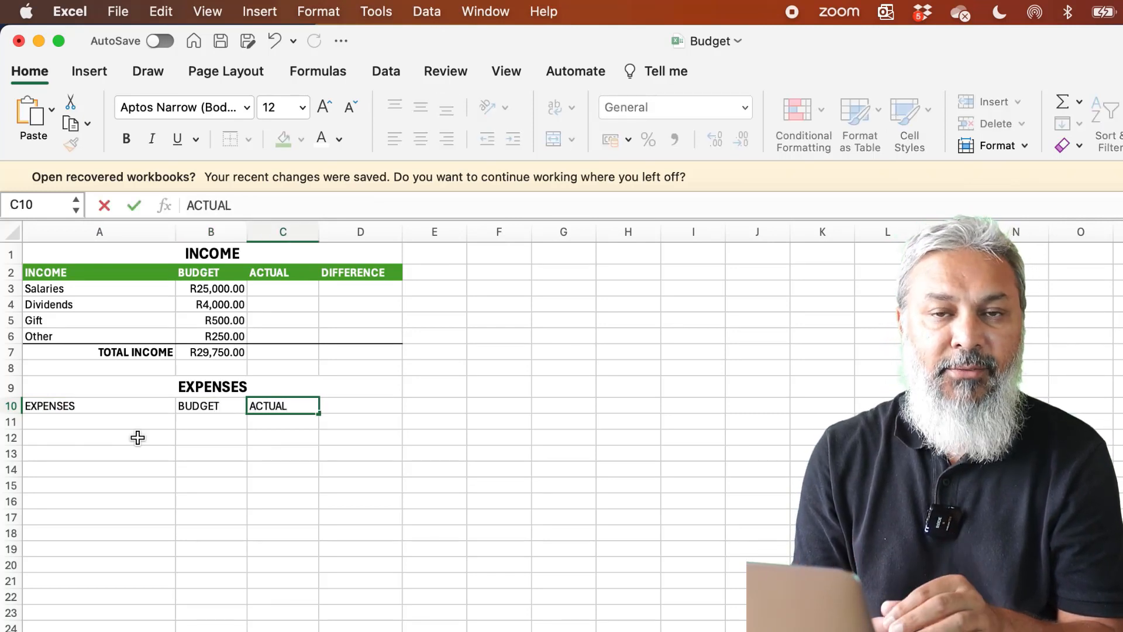
key(Tab)
text(DIF)
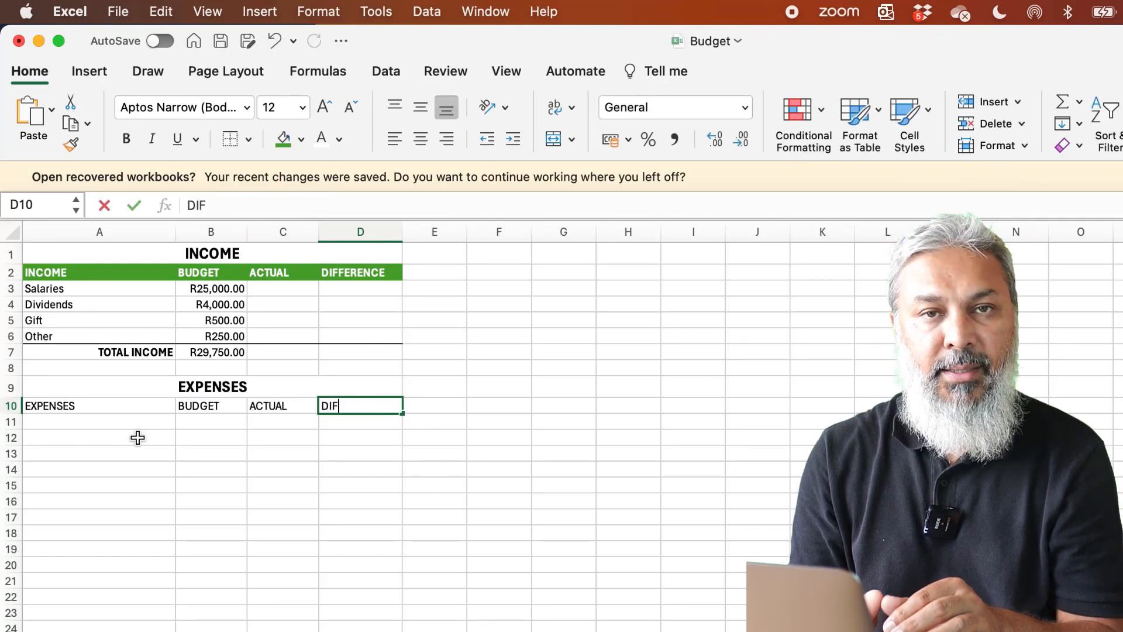
text(FERENCE)
key(Return)
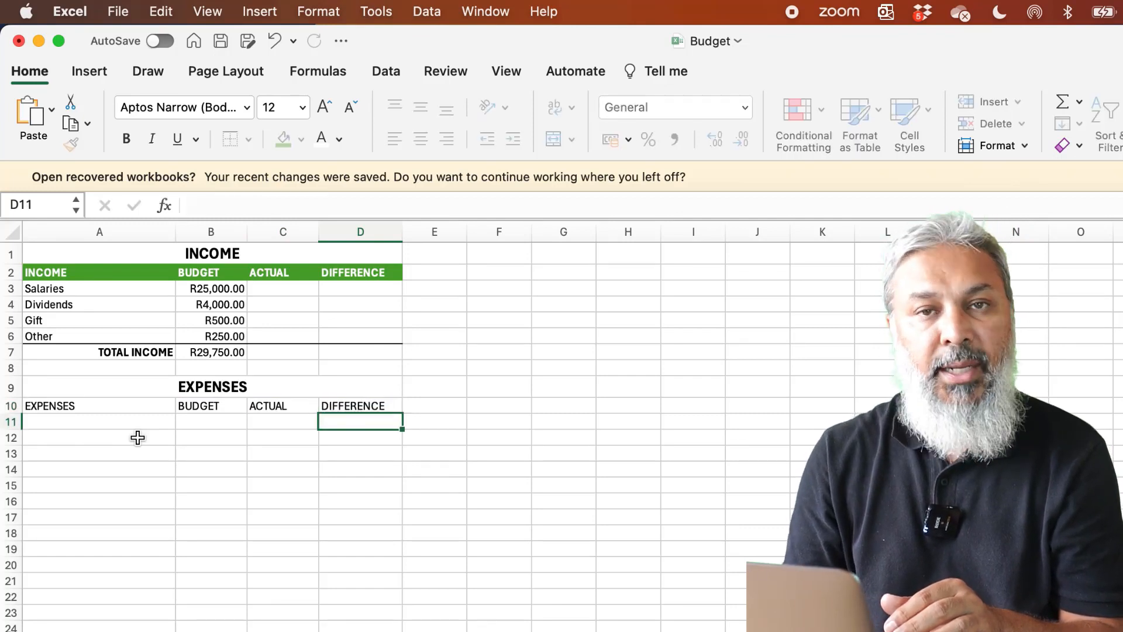
Format the expense headings in A10 to D10 with a blue theme fill and bold white text
key(Left)
key(Left)
drag(102, 405, 362, 407)
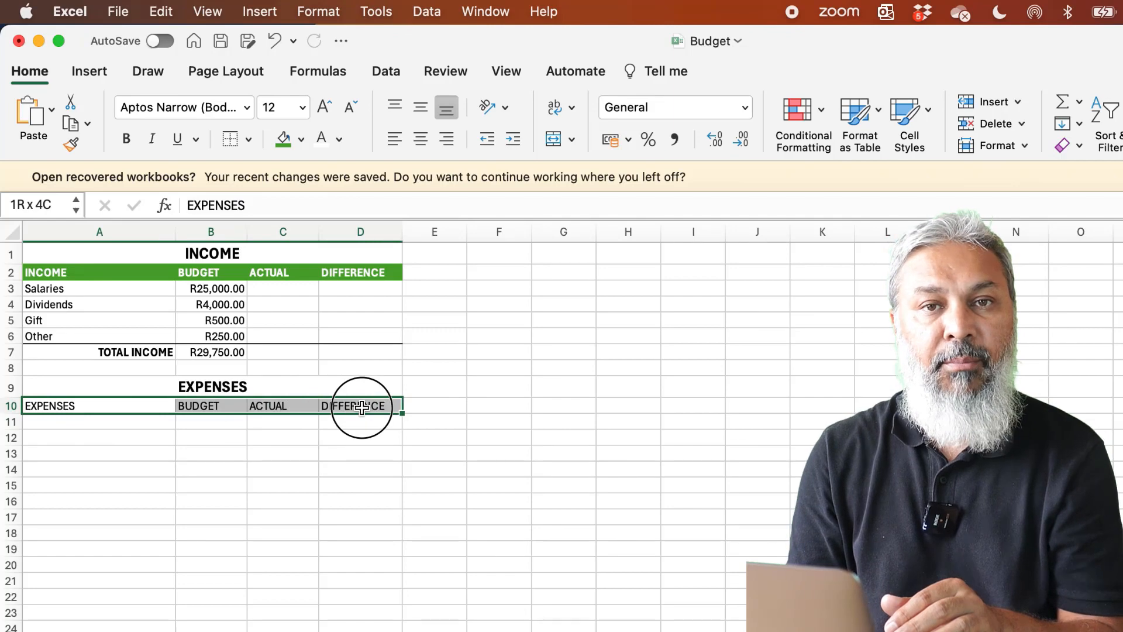
click(302, 141)
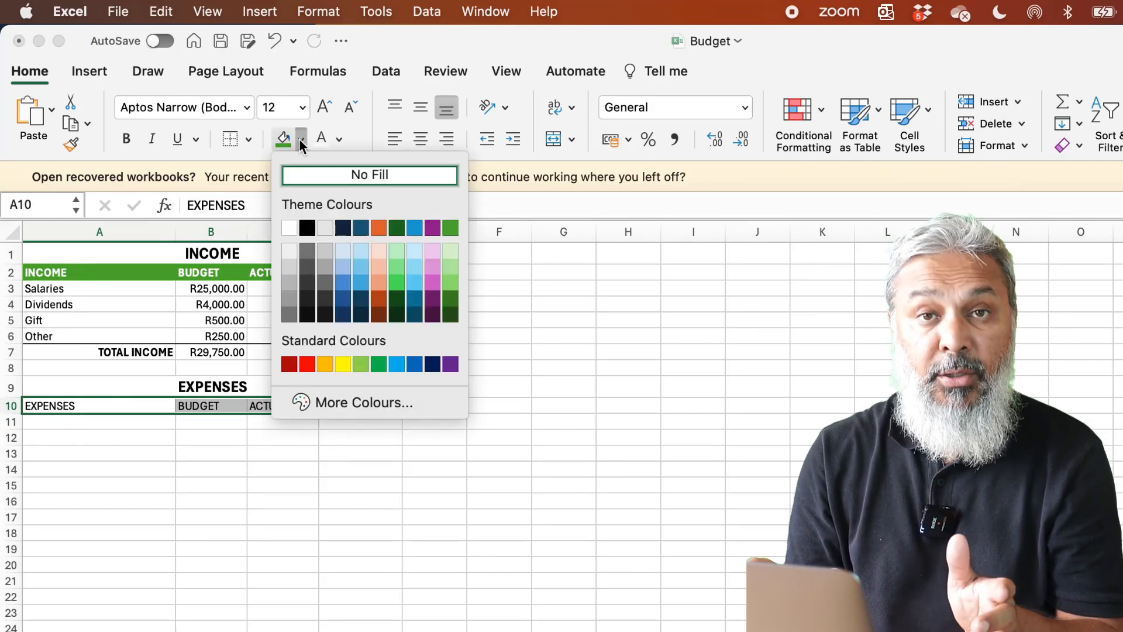
click(413, 226)
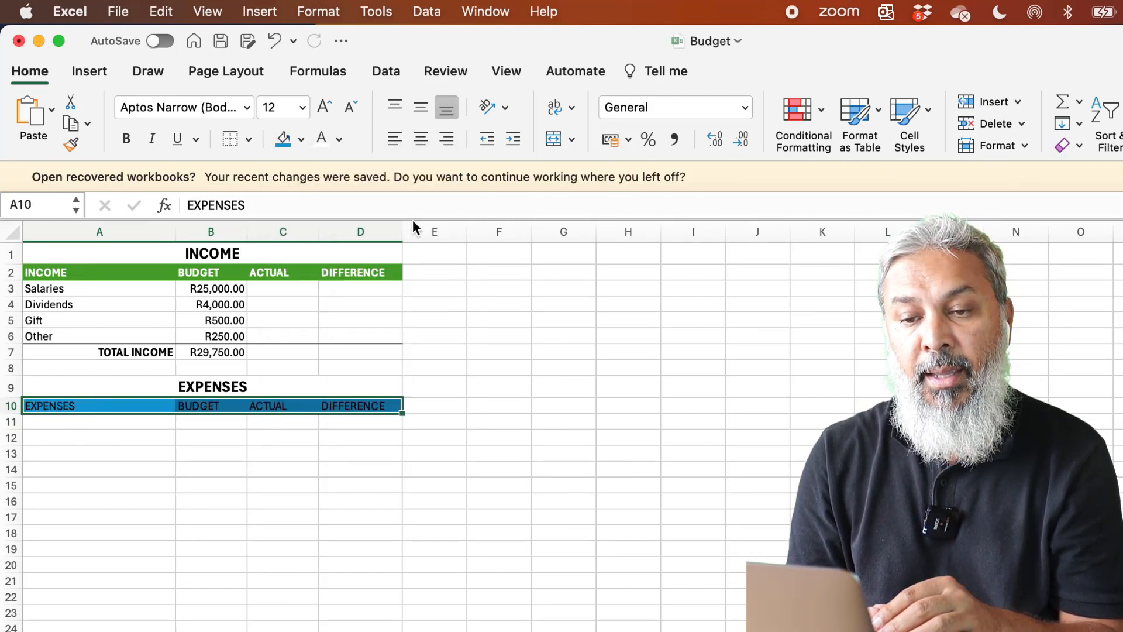
click(327, 140)
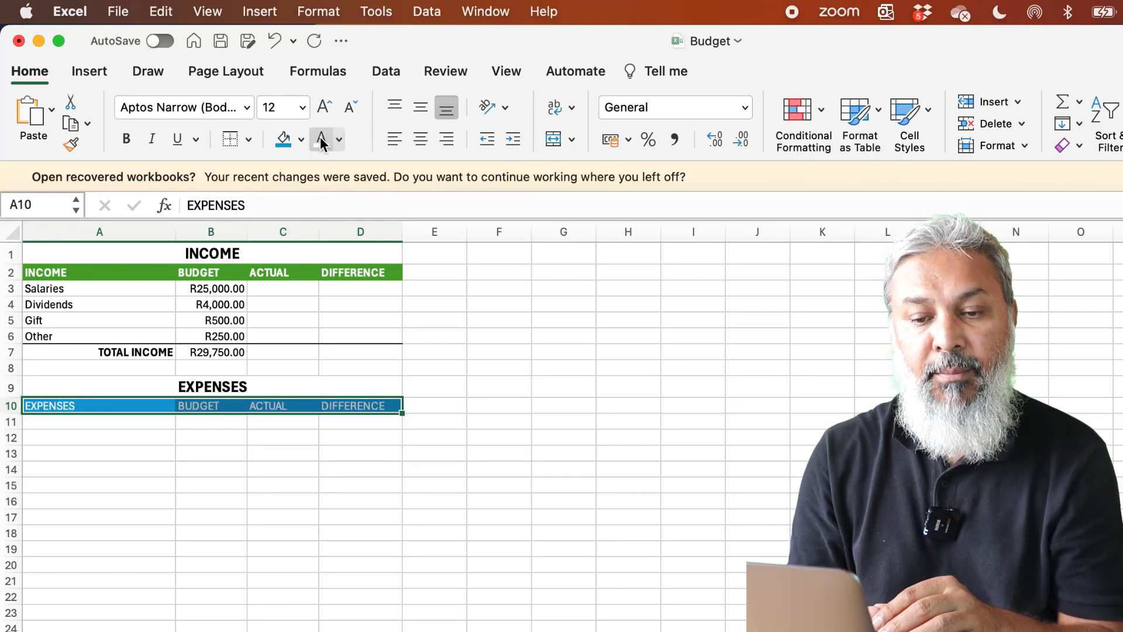
click(126, 139)
click(106, 421)
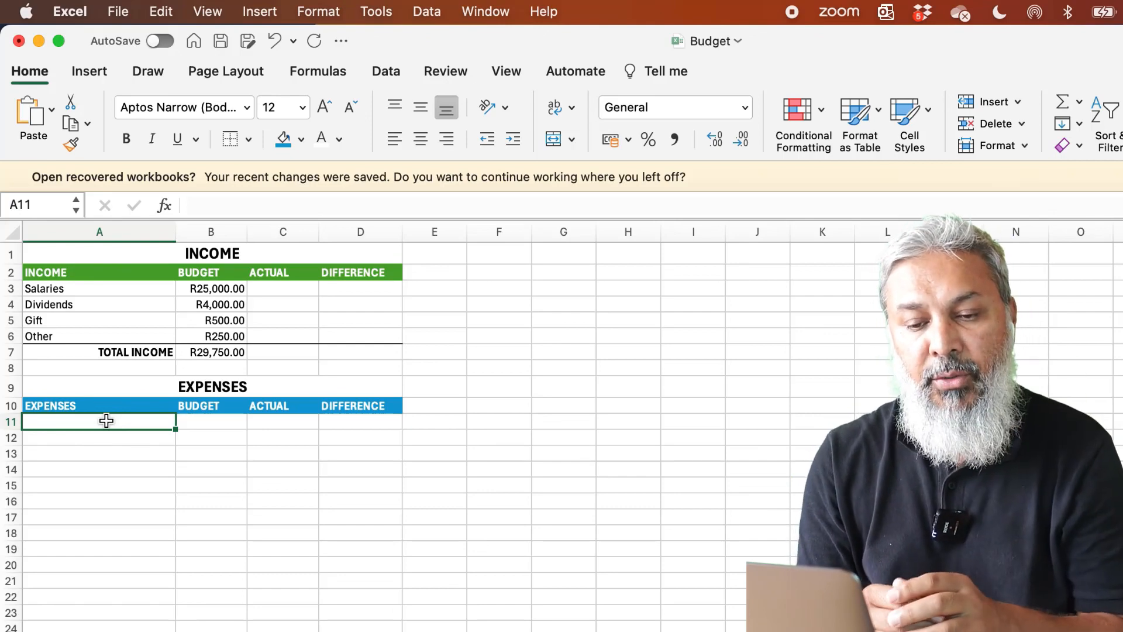
List the expense items Mortgage/Rent, Electricity, Water, Rates and Phone in cells A11 to A15
text(Mort)
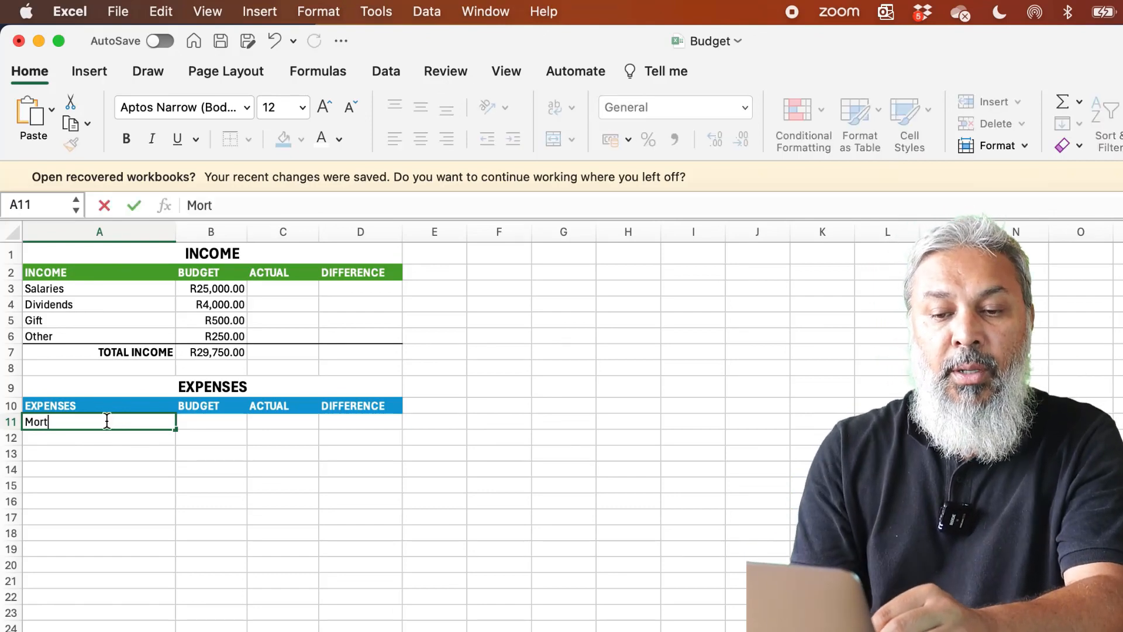
text(gage)
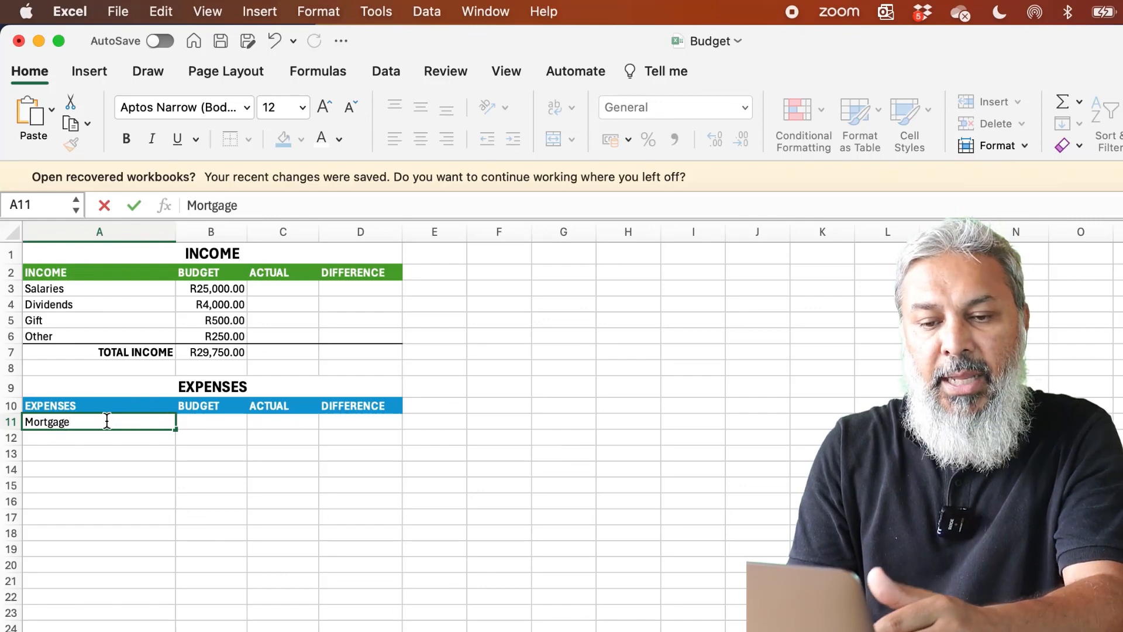
text(/Rent)
key(Return)
text(Electricity)
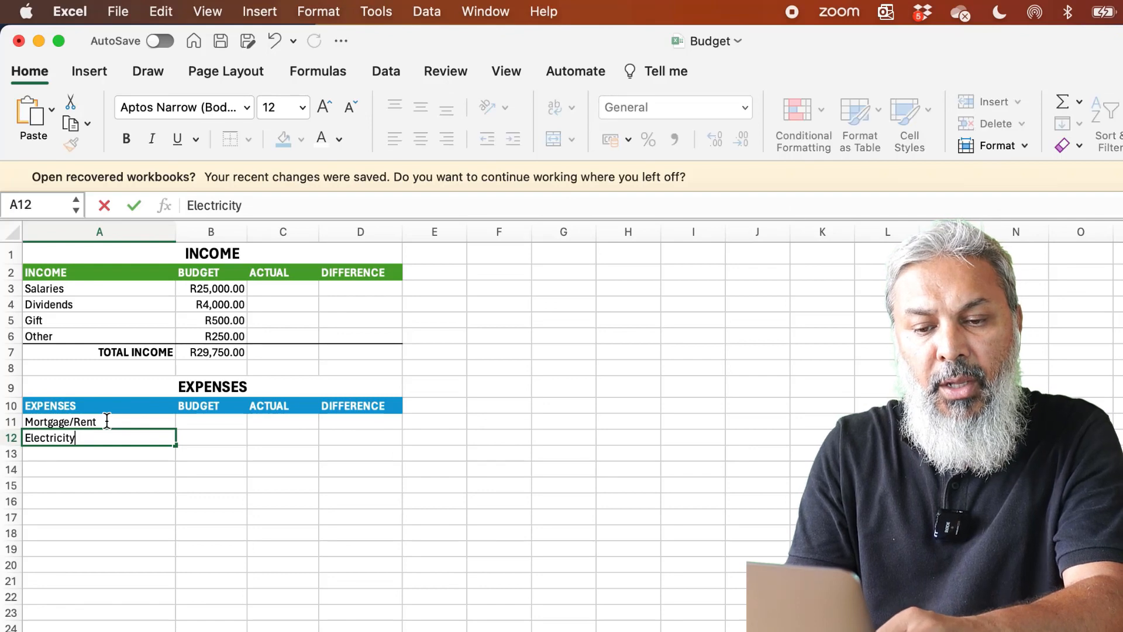
key(Return)
text(Water)
key(Return)
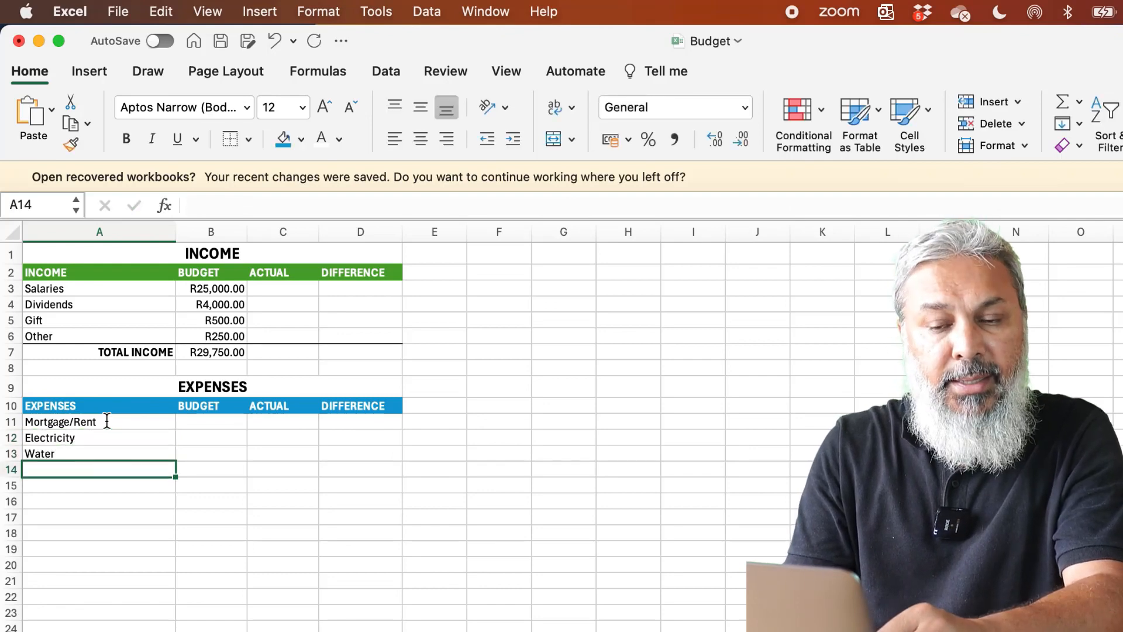
text(Rates)
key(Return)
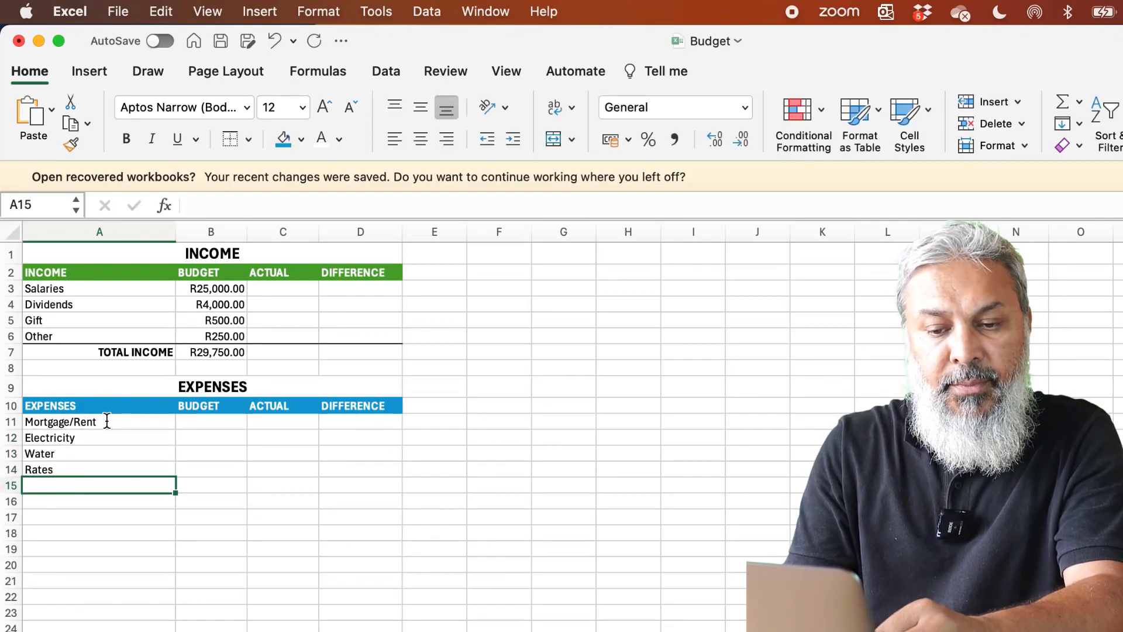
text(Phone)
key(Return)
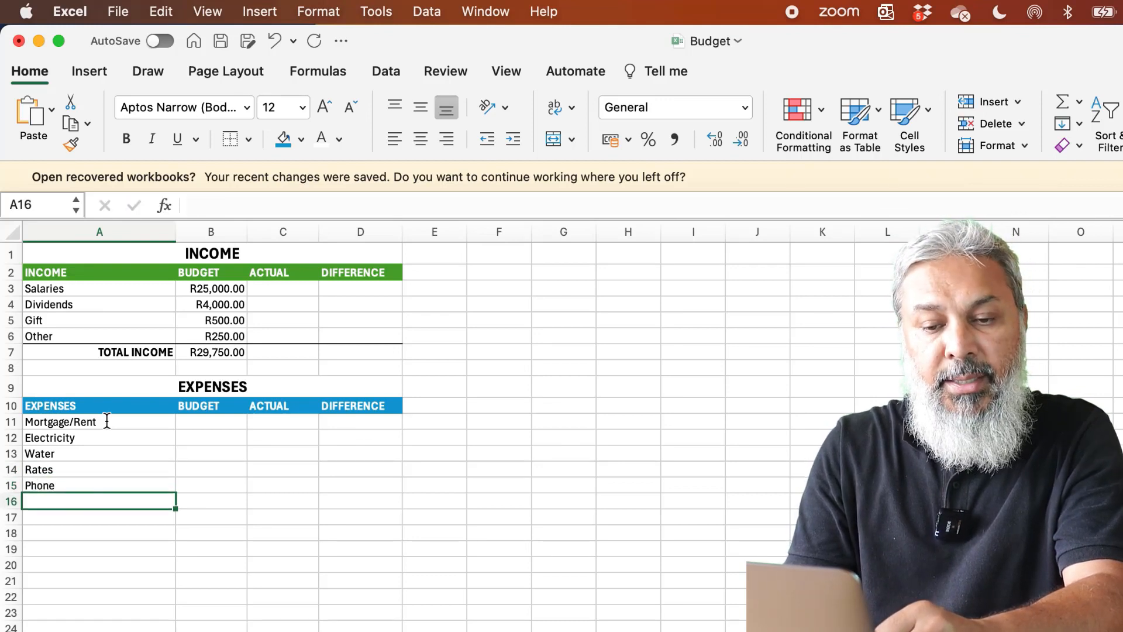
Add the expense items Internet, Maintenance, Savings, Holiday and Medical in cells A16 to A20
text(Internet)
key(Return)
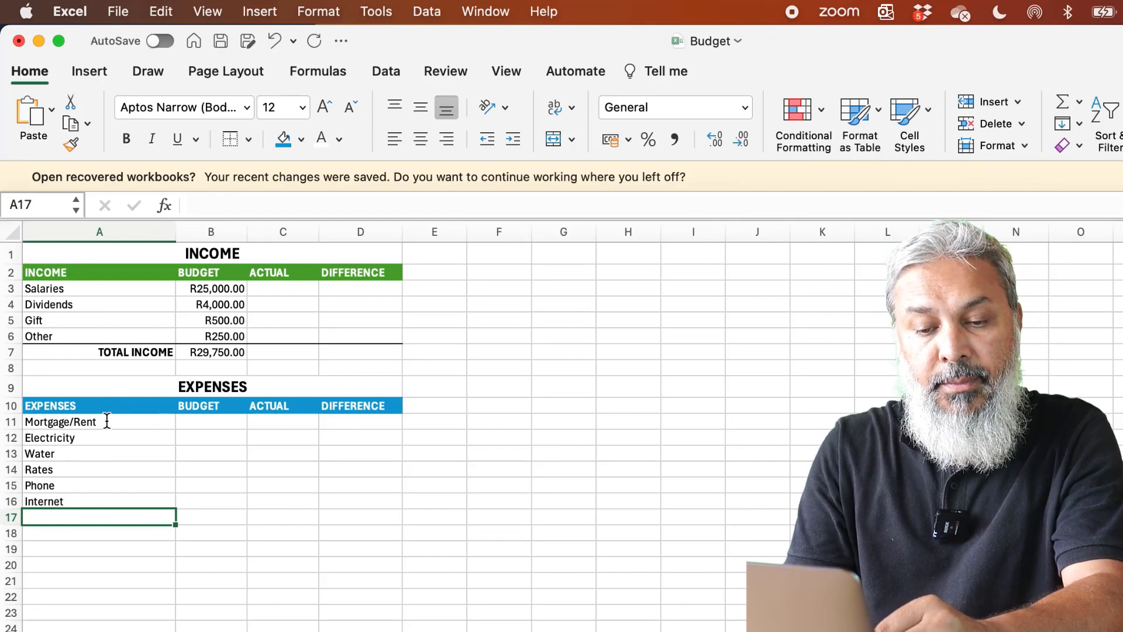
text(Maintenc)
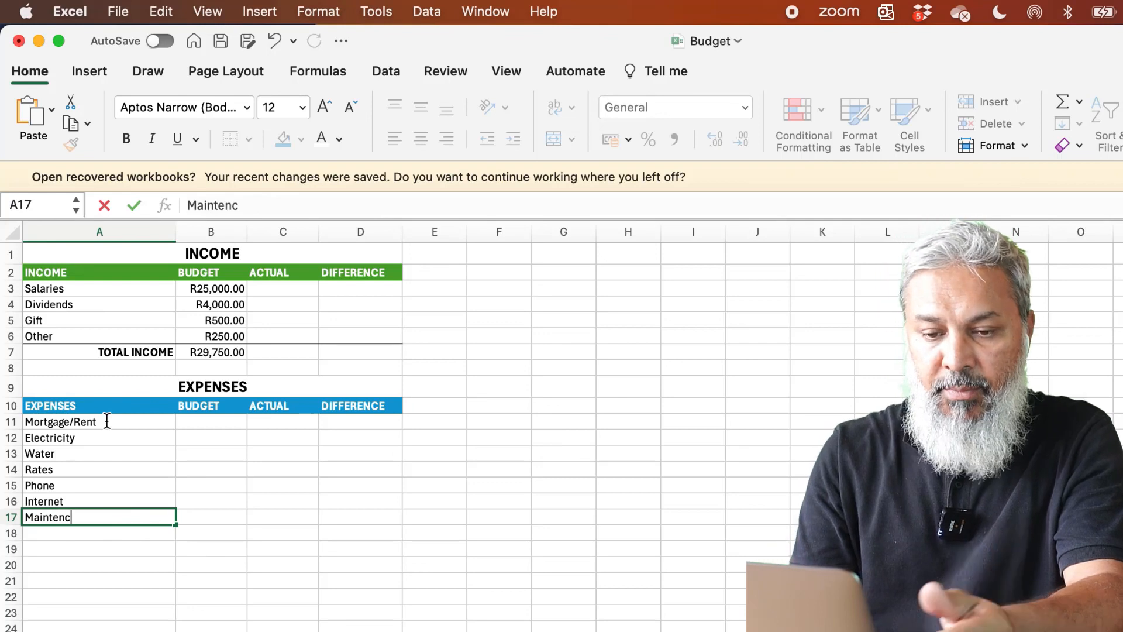
key(BackSpace)
text(ance)
key(Return)
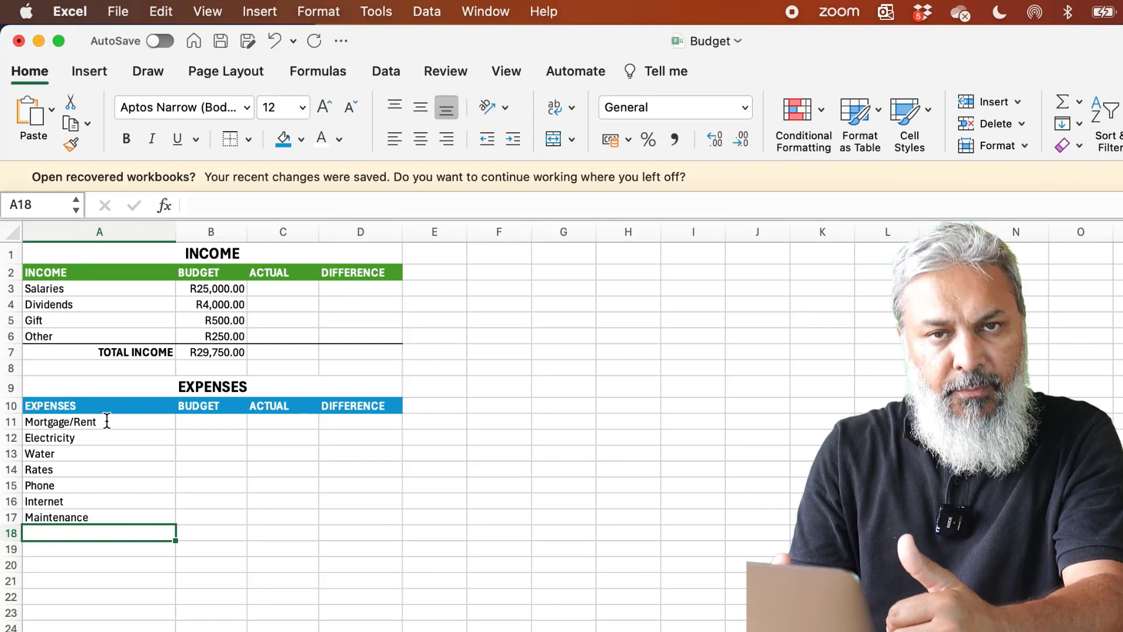
text(Savings)
key(Return)
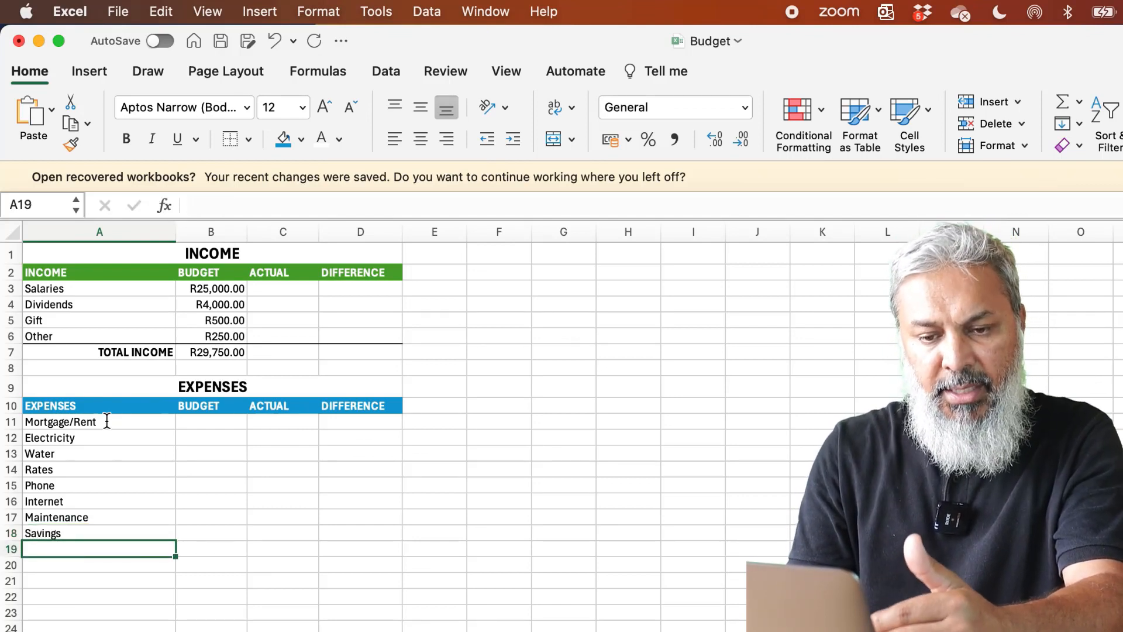
text(Holiday)
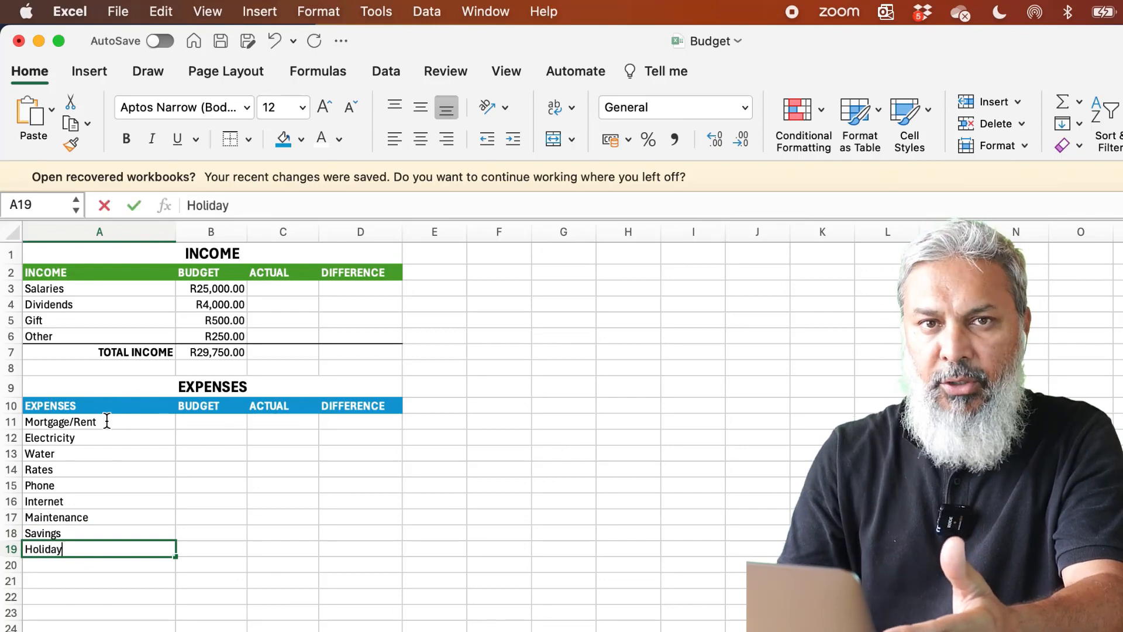
key(Return)
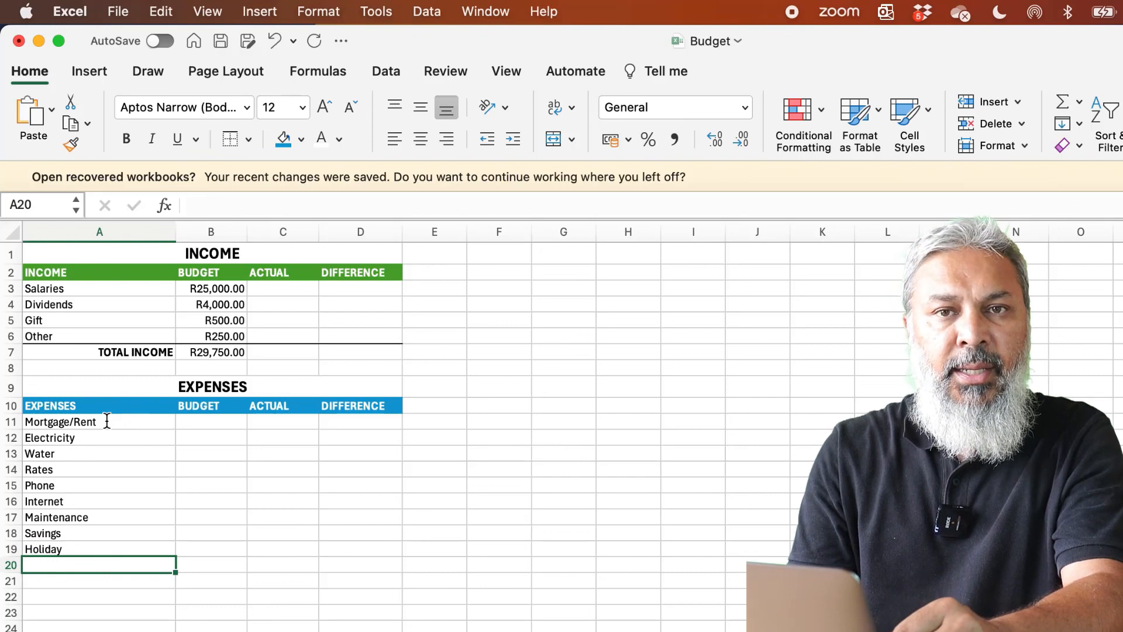
text(Medical)
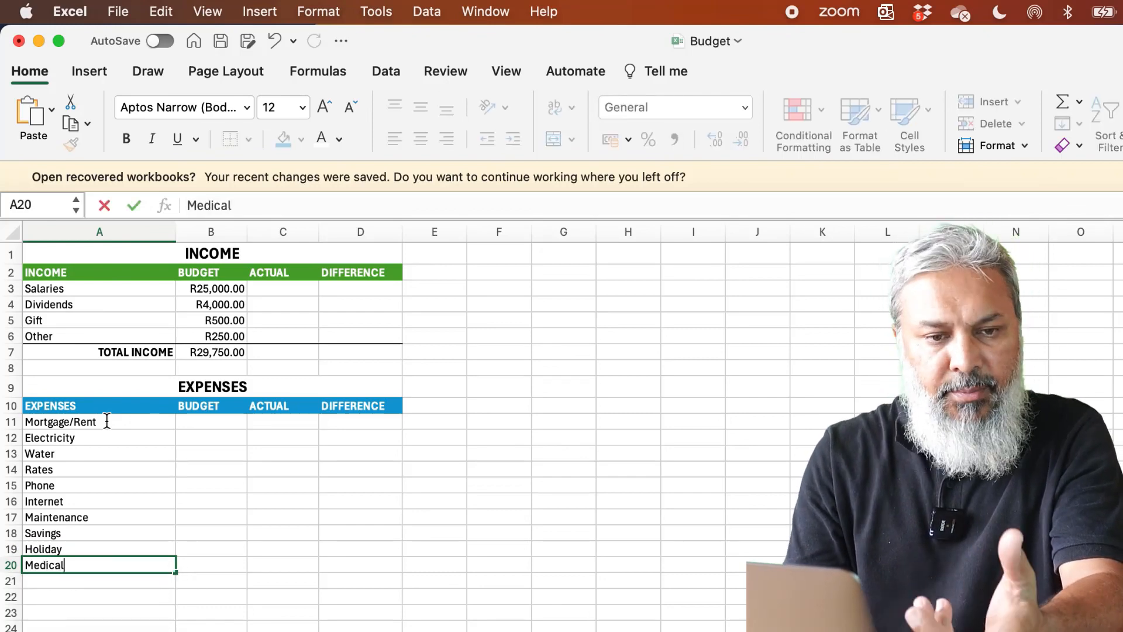
key(Return)
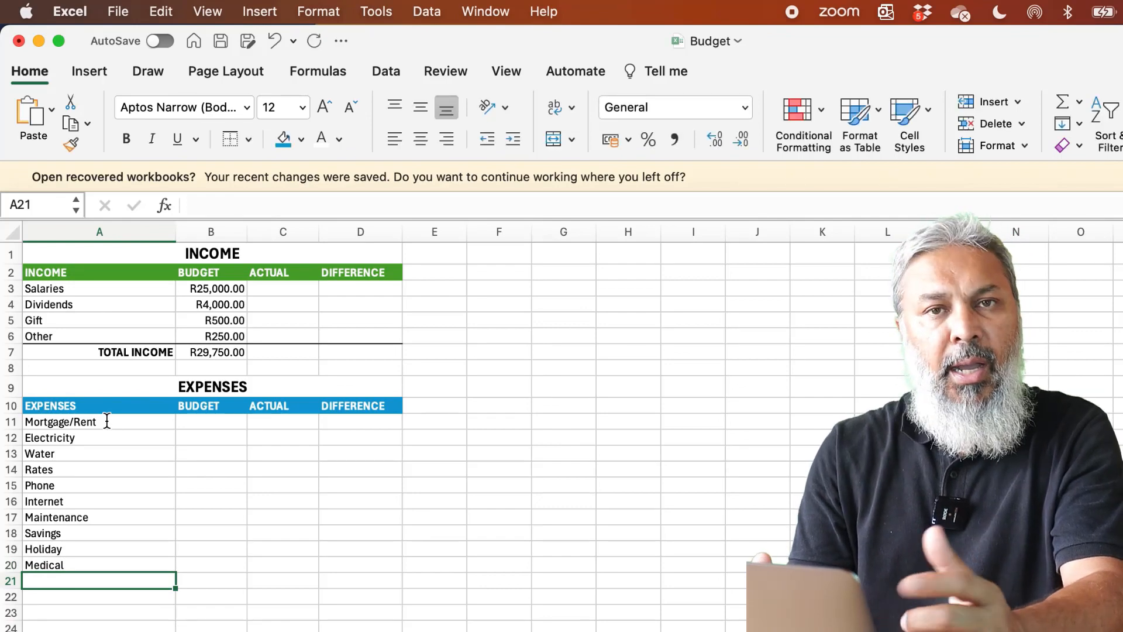
Enter 7500 as the budget amount for Mortgage/Rent in cell B11
key(Up)
key(Up)
key(Up)
key(Up)
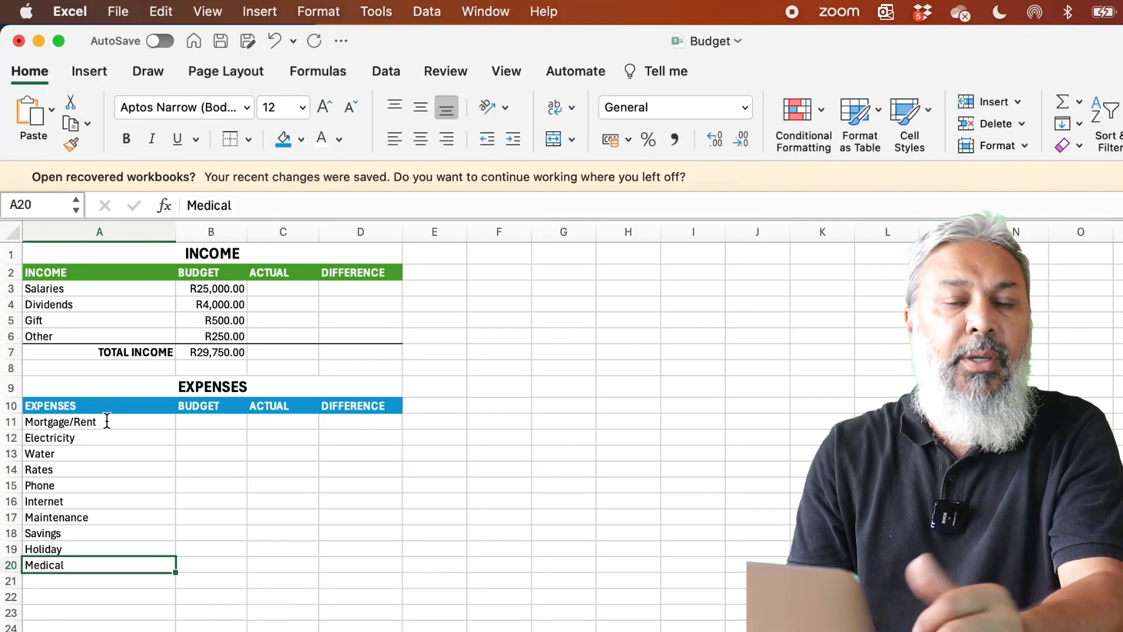
key(Up)
key(Up)
key(Up)
key(Up)
key(Up)
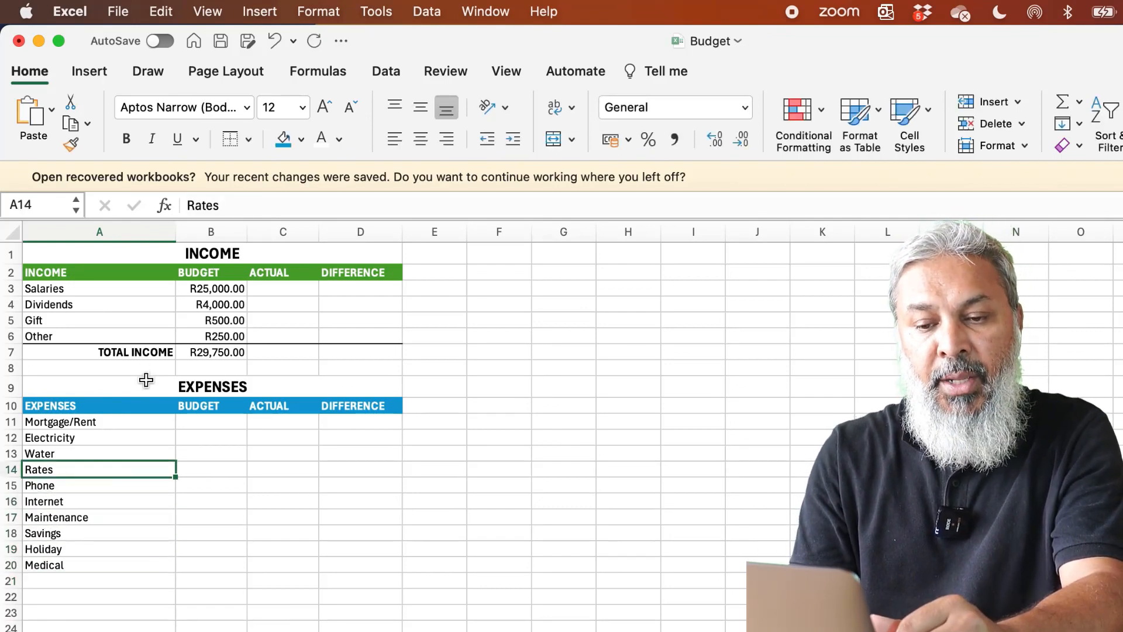
key(Up)
key(Right)
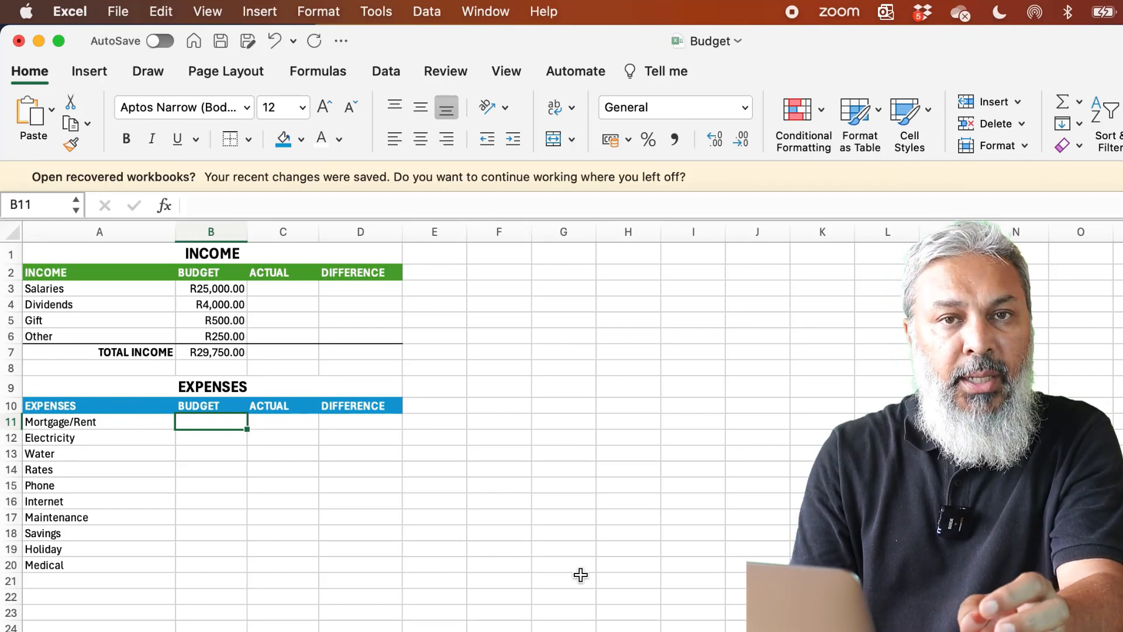
text(7500)
key(Return)
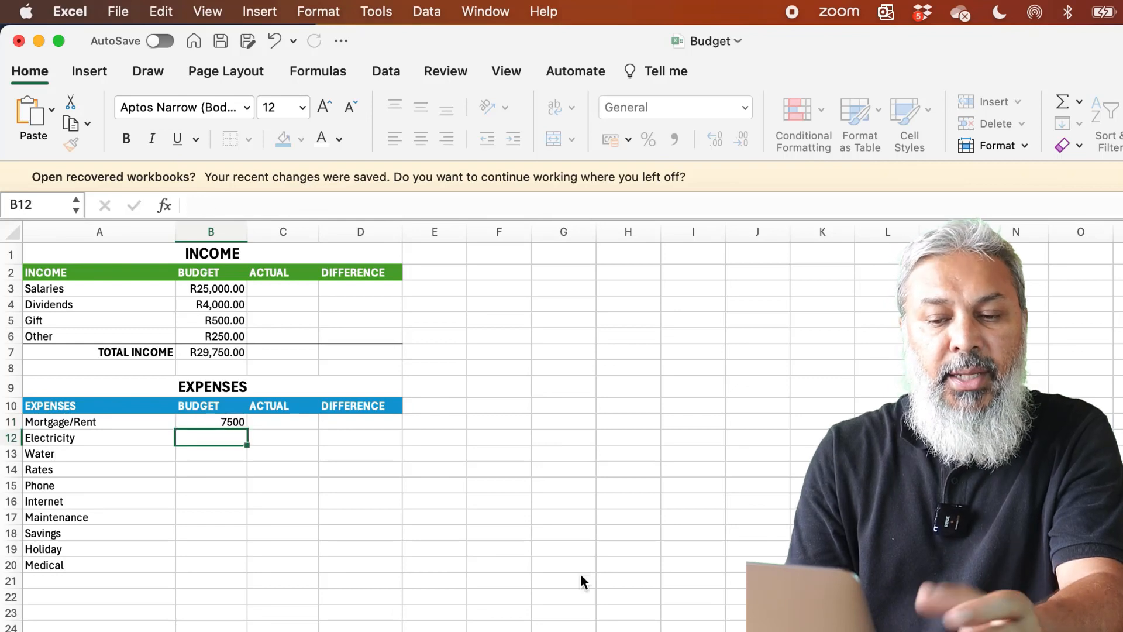
Apply the Currency number format to the expense amount cells B11 to D21
click(216, 423)
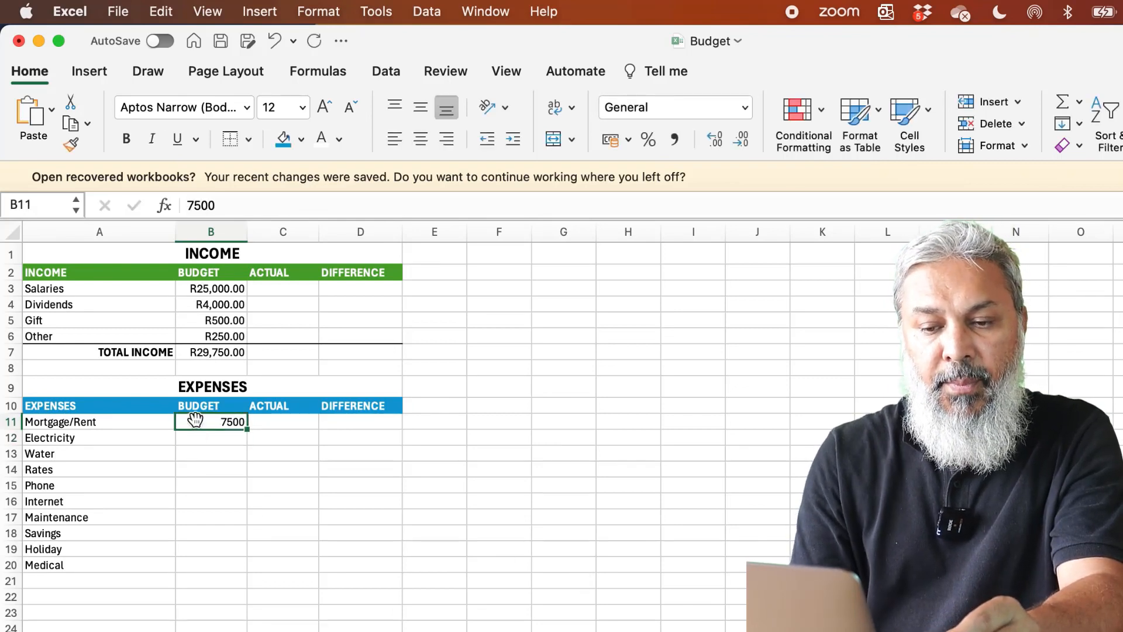
drag(195, 420, 354, 584)
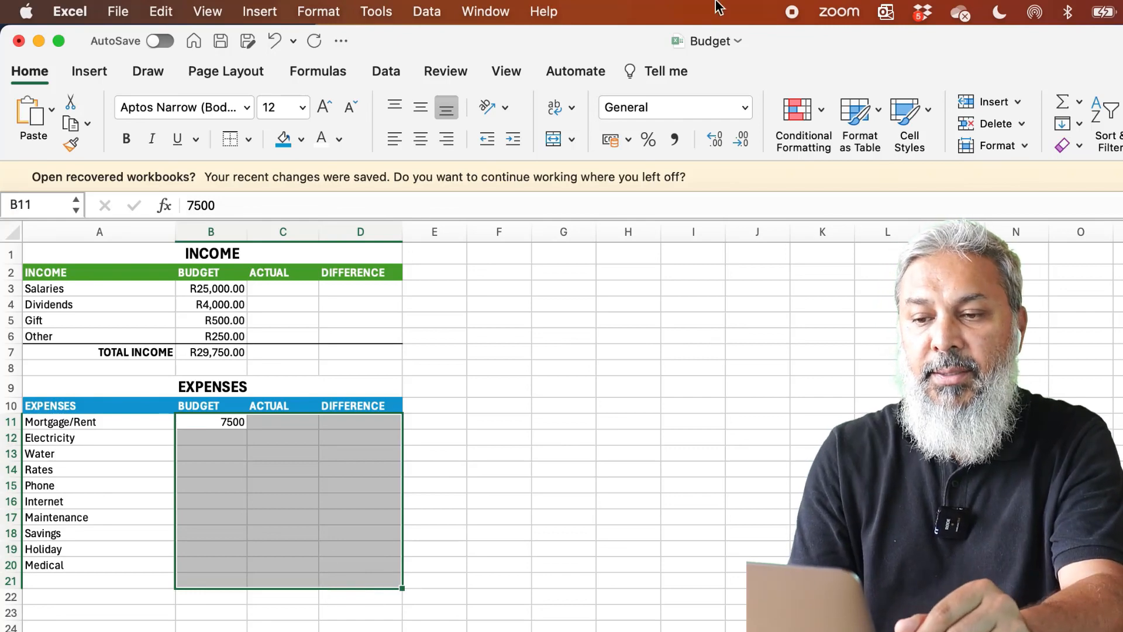
click(744, 107)
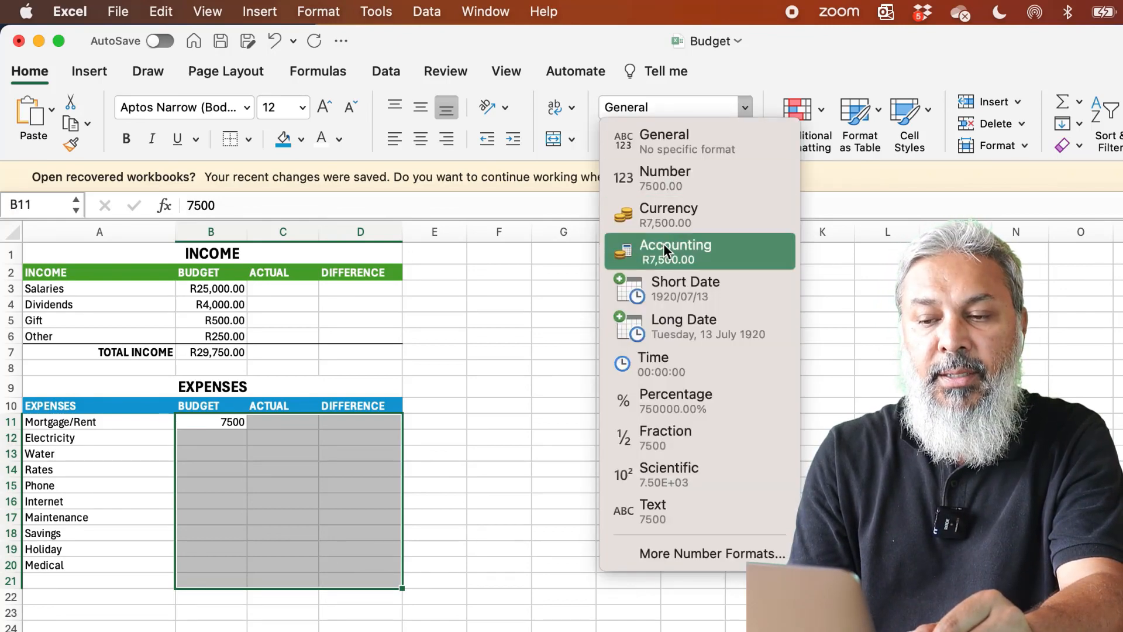
click(675, 219)
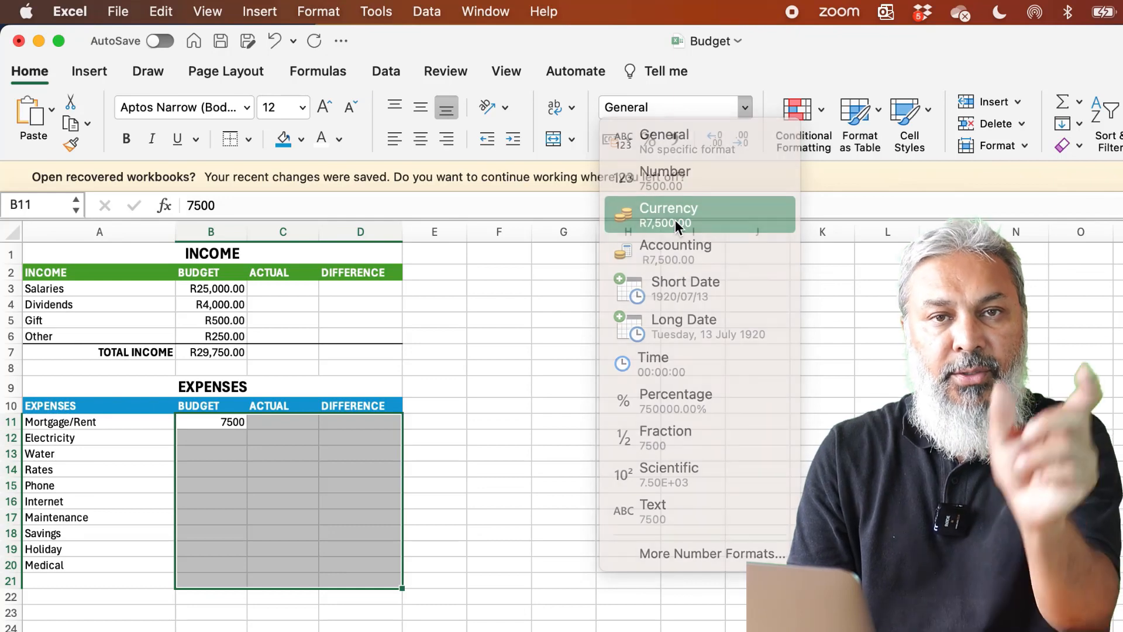
Enter 7500 as the actual amount for Mortgage/Rent in cell C11
click(265, 422)
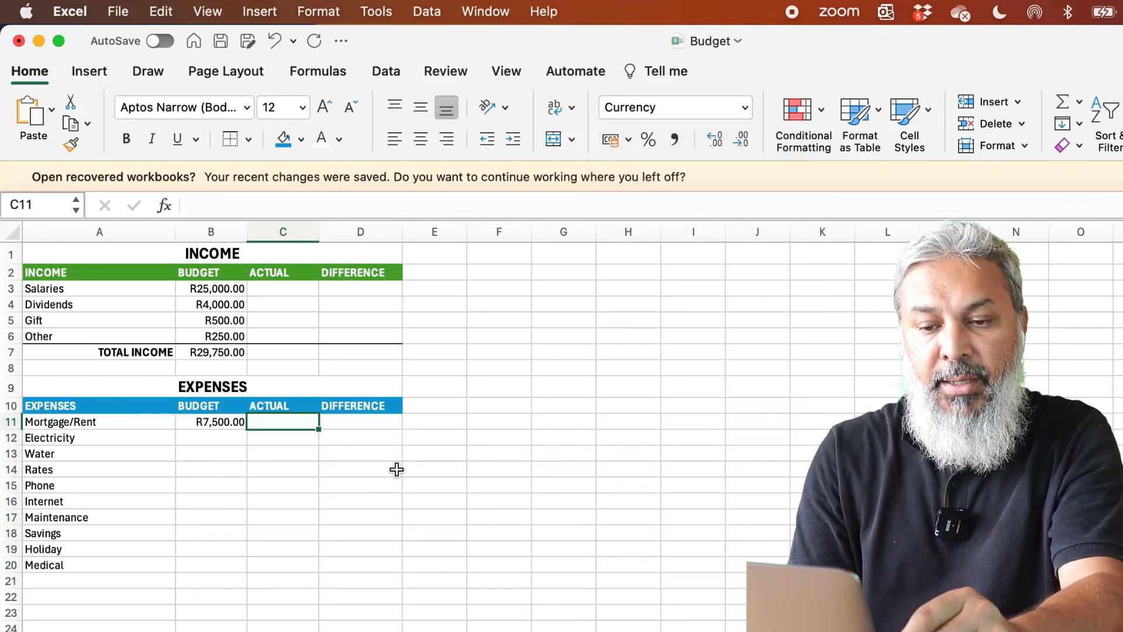
text(7500)
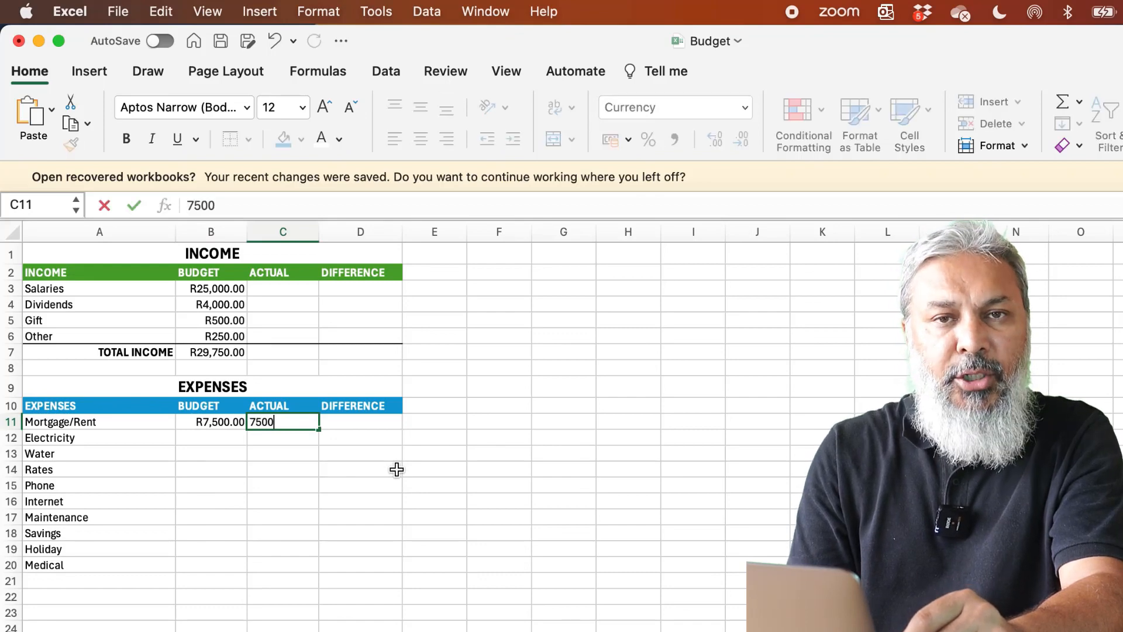
key(Return)
key(Up)
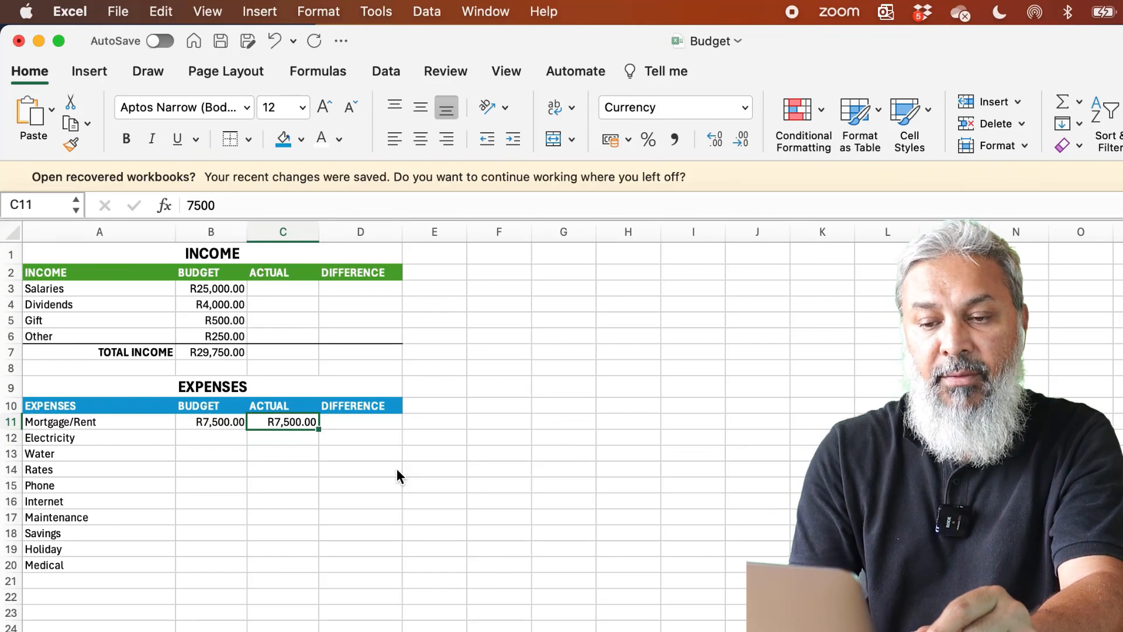
Calculate the Mortgage/Rent difference in cell D11 with the formula =B11-C11
click(357, 423)
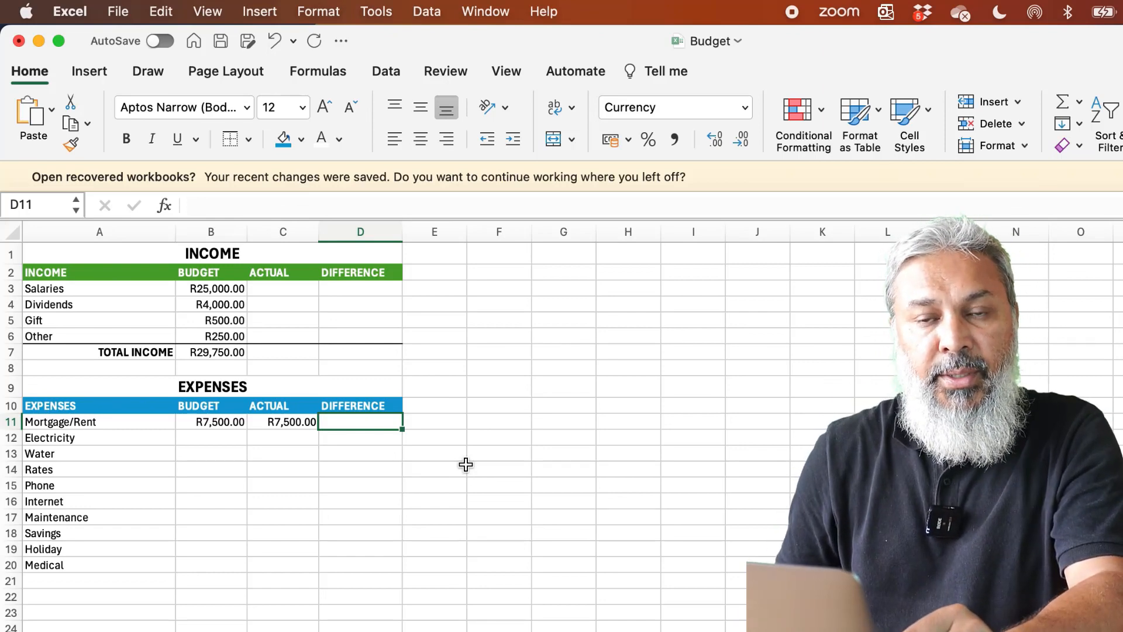
text(=)
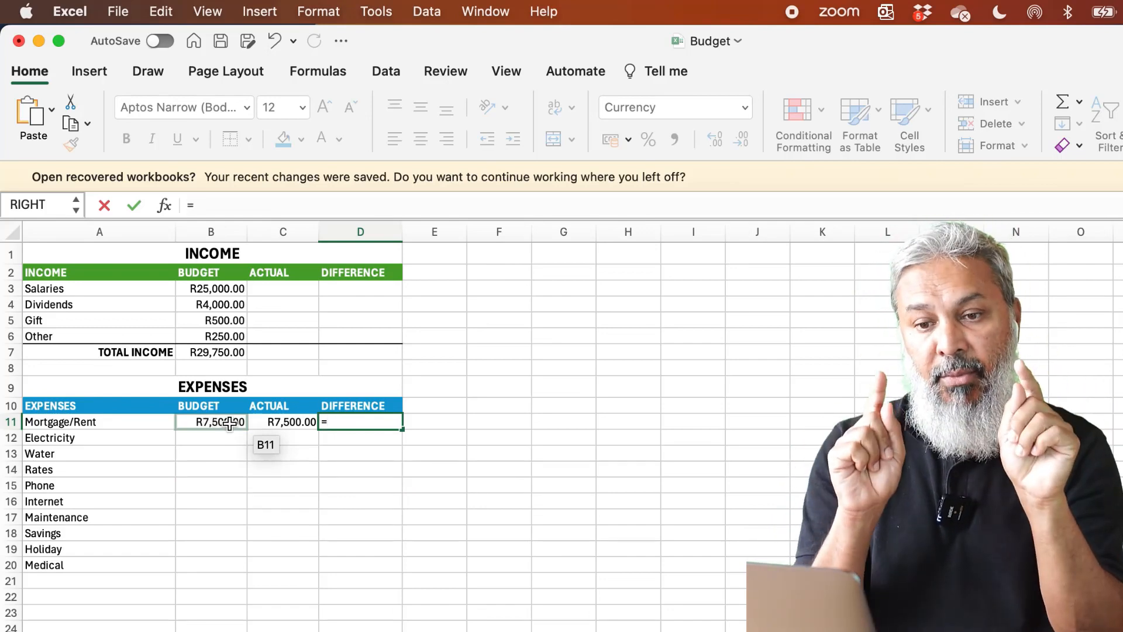
click(229, 424)
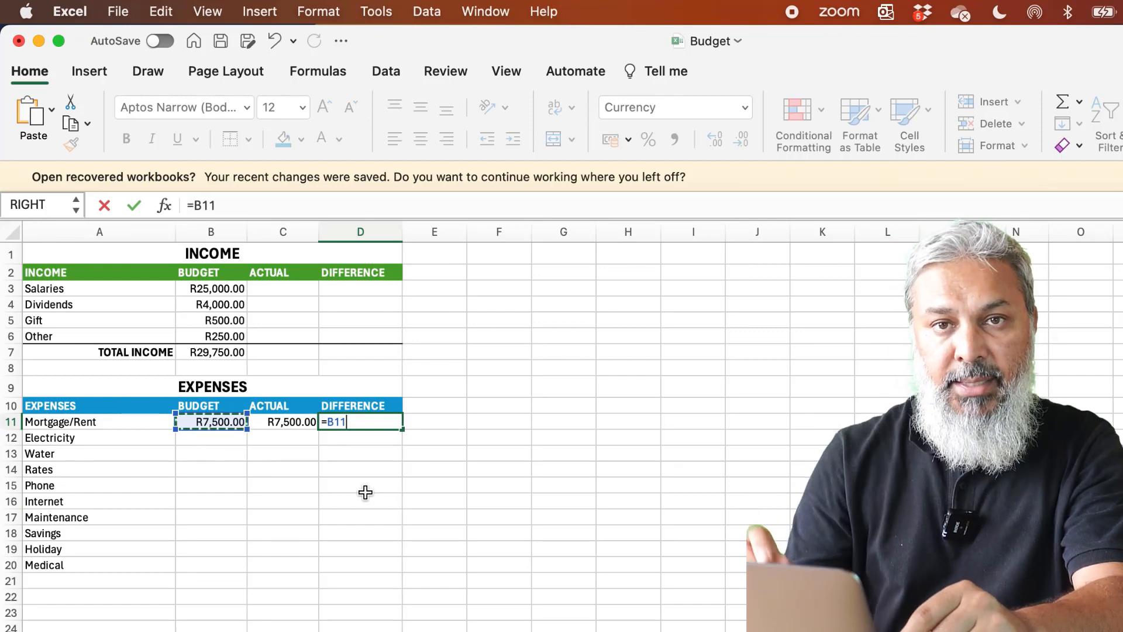
text(-)
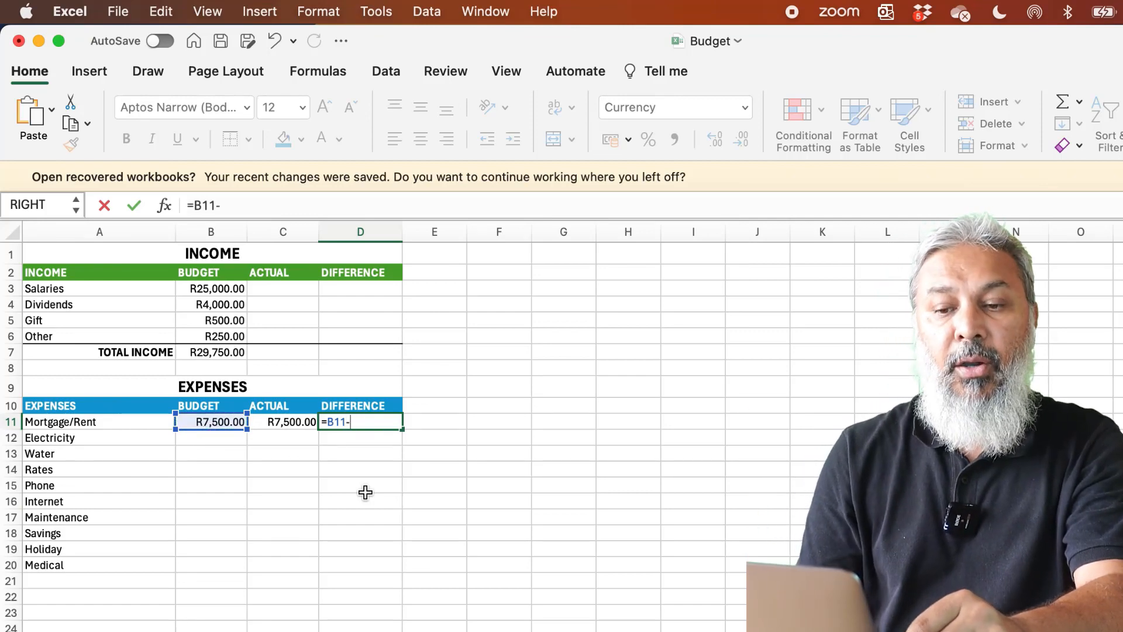
click(290, 421)
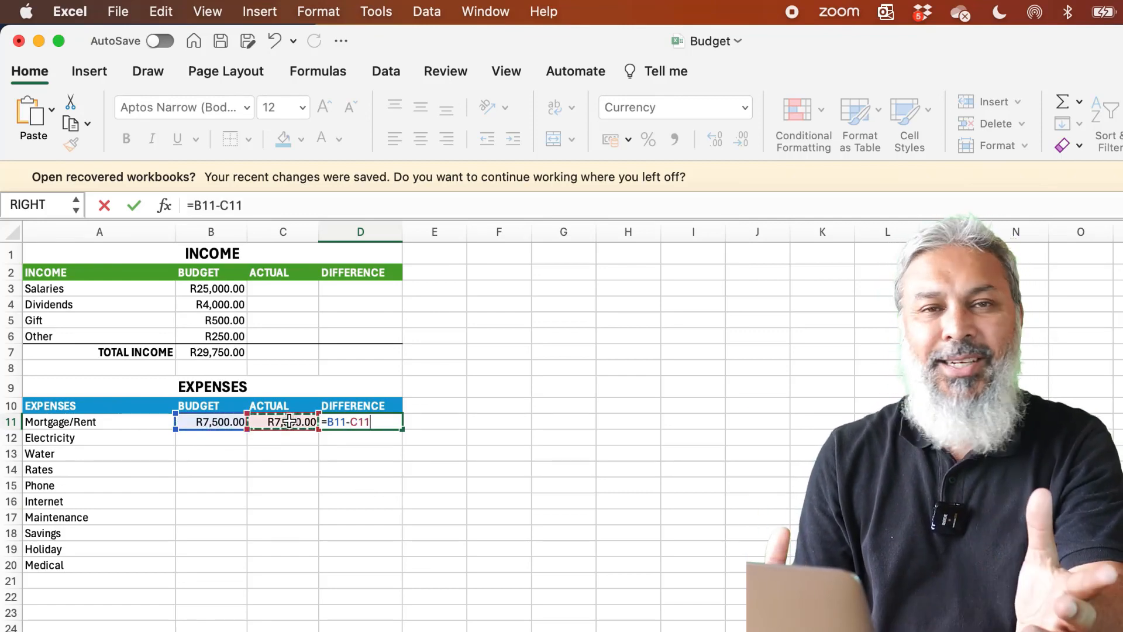
key(Return)
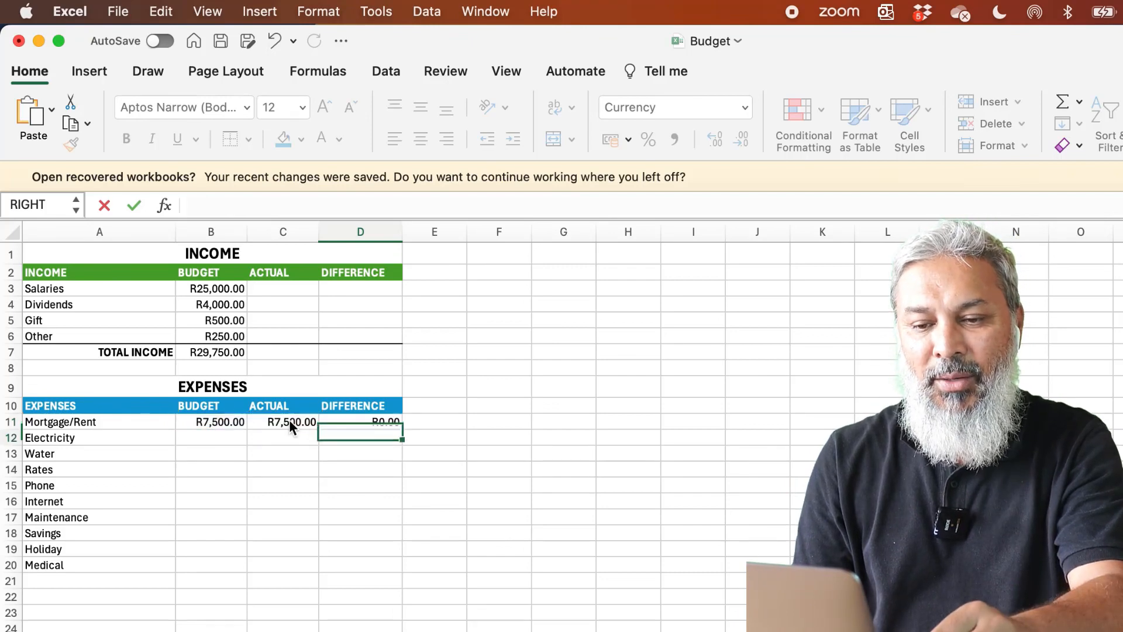
click(347, 421)
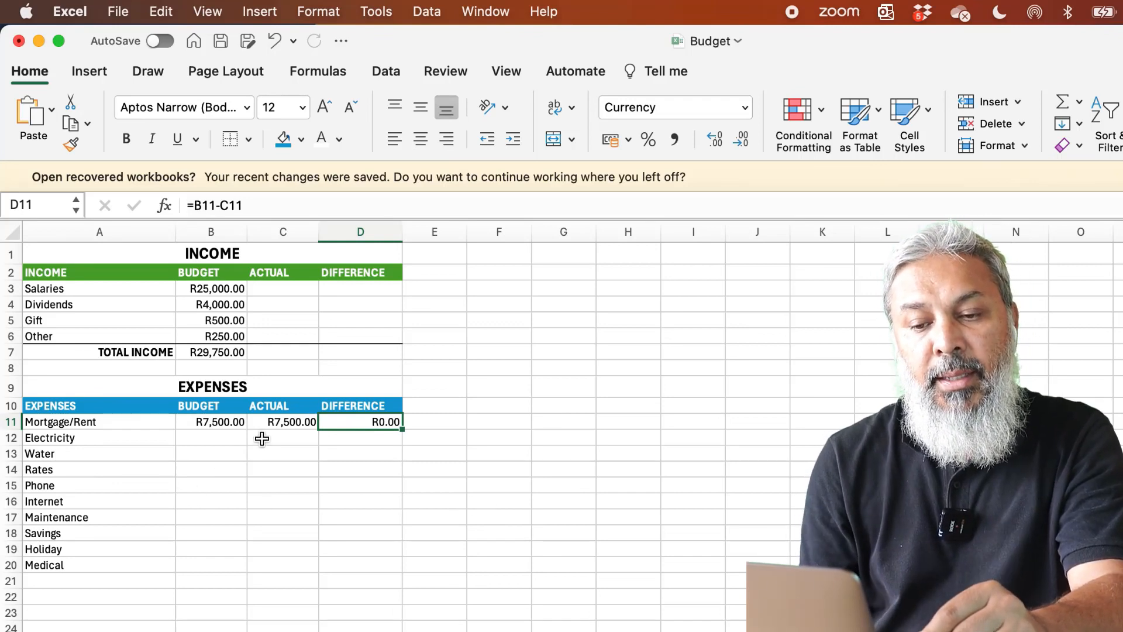
Change the actual Mortgage/Rent amount in cell C11 to 7000 to test the difference formula
click(287, 426)
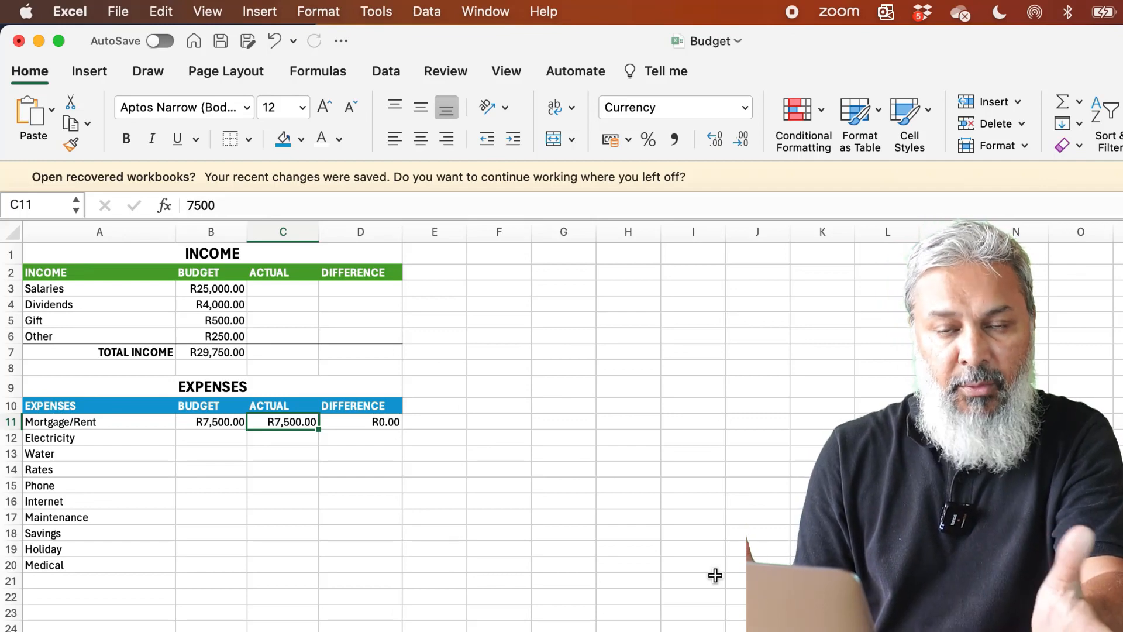
text(7000)
key(Return)
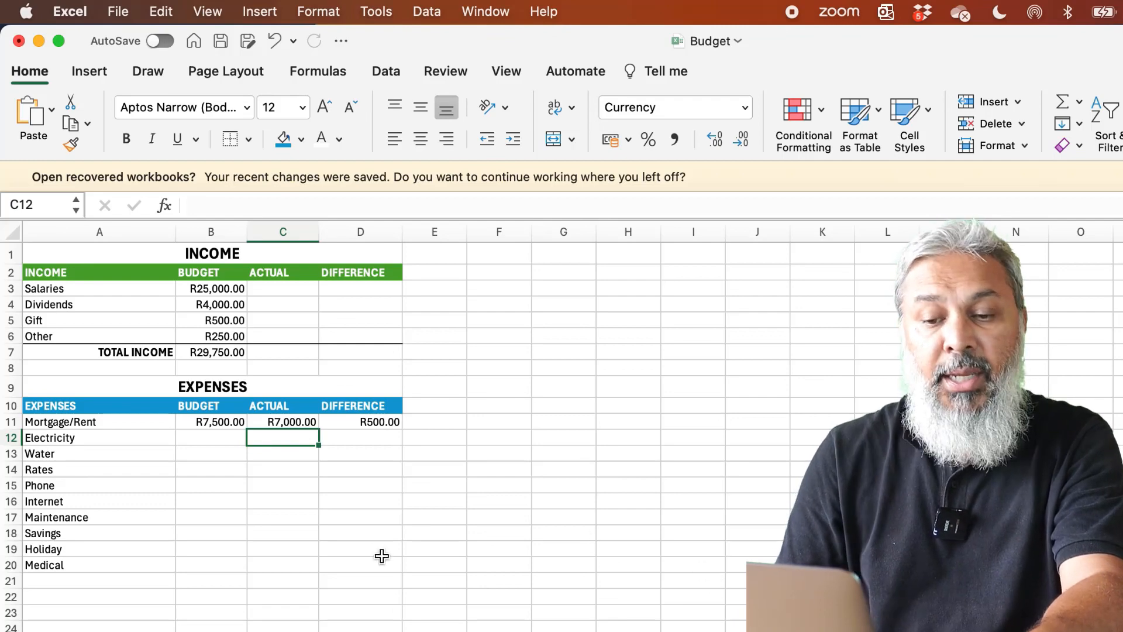
click(287, 422)
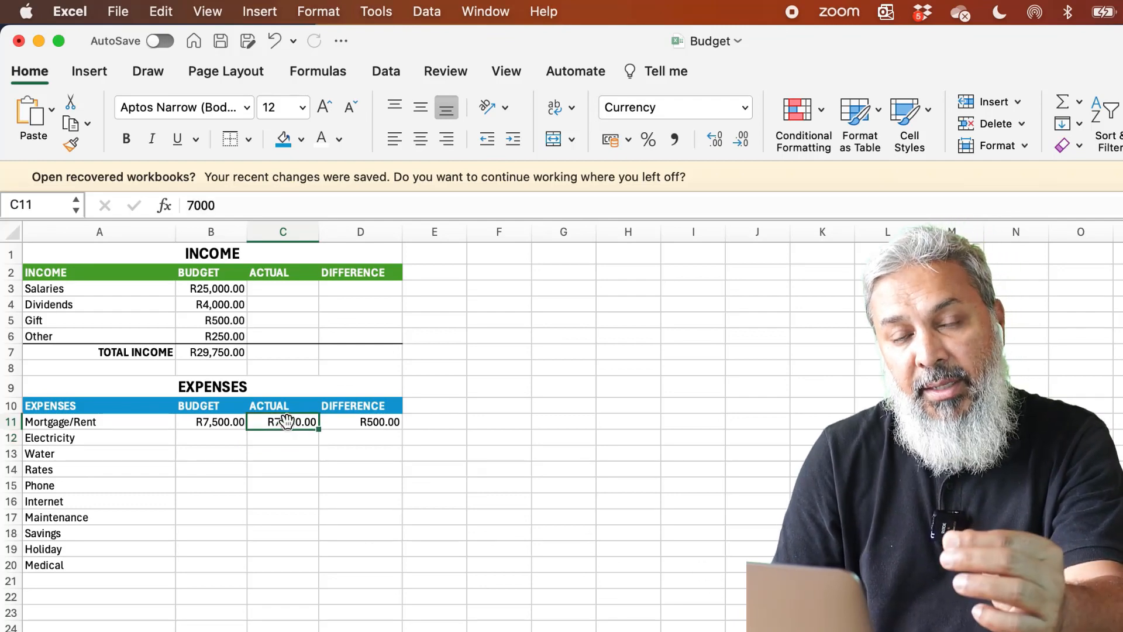
Set the actual Mortgage/Rent amount in cell C11 back to 7500
text(7500)
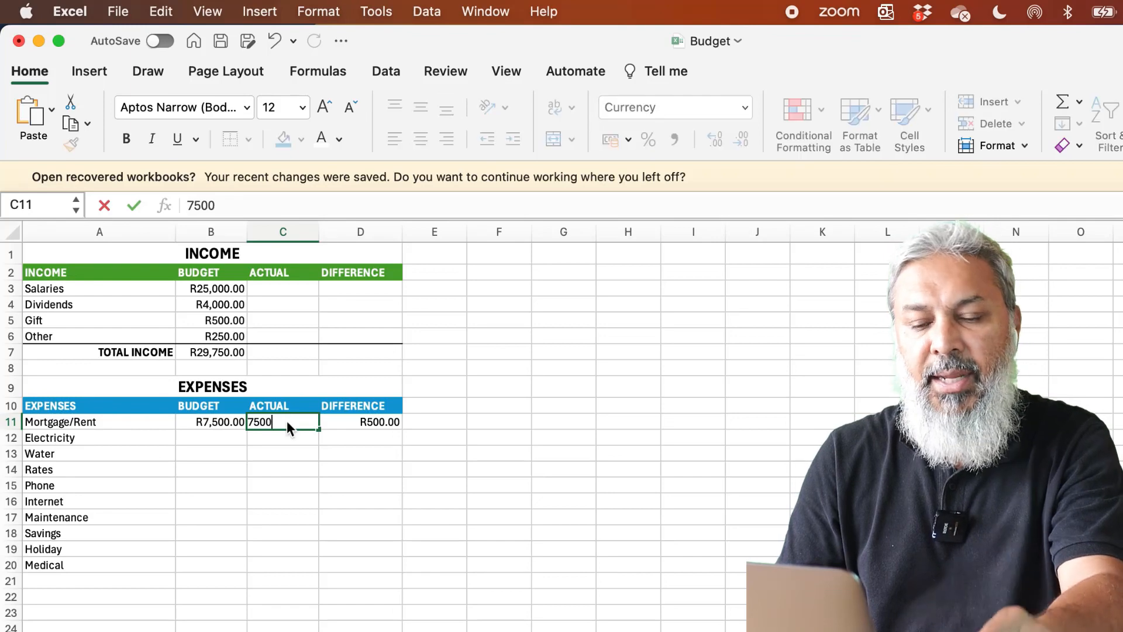
key(Return)
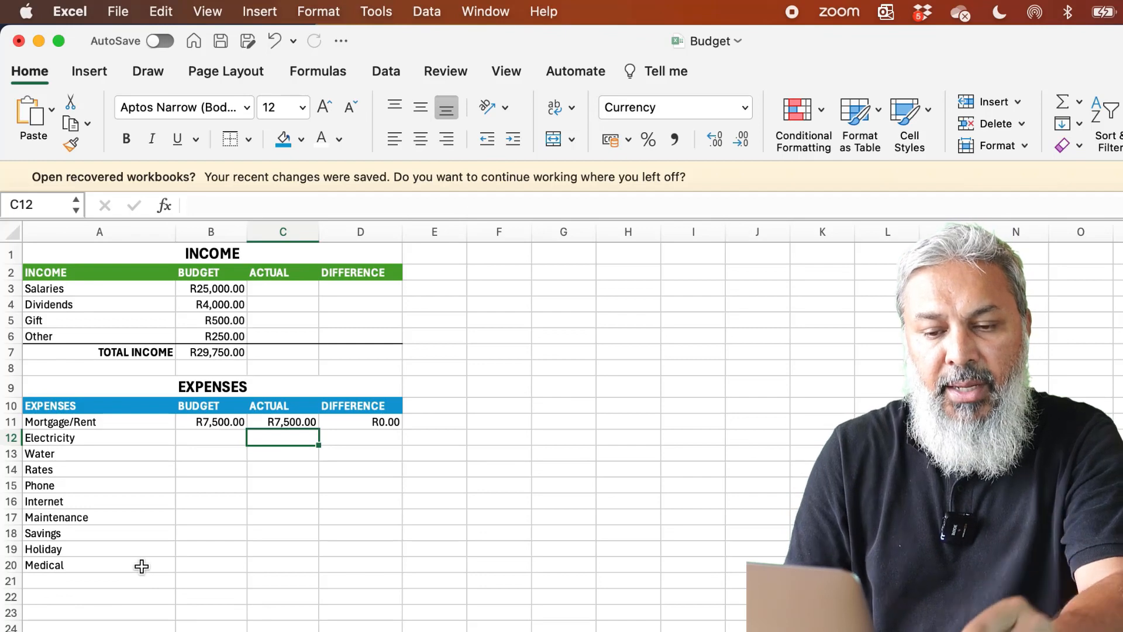
Enter the Maintenance amounts in row 17: a budget of 1000 in B17 and an actual of 700 in C17
click(203, 515)
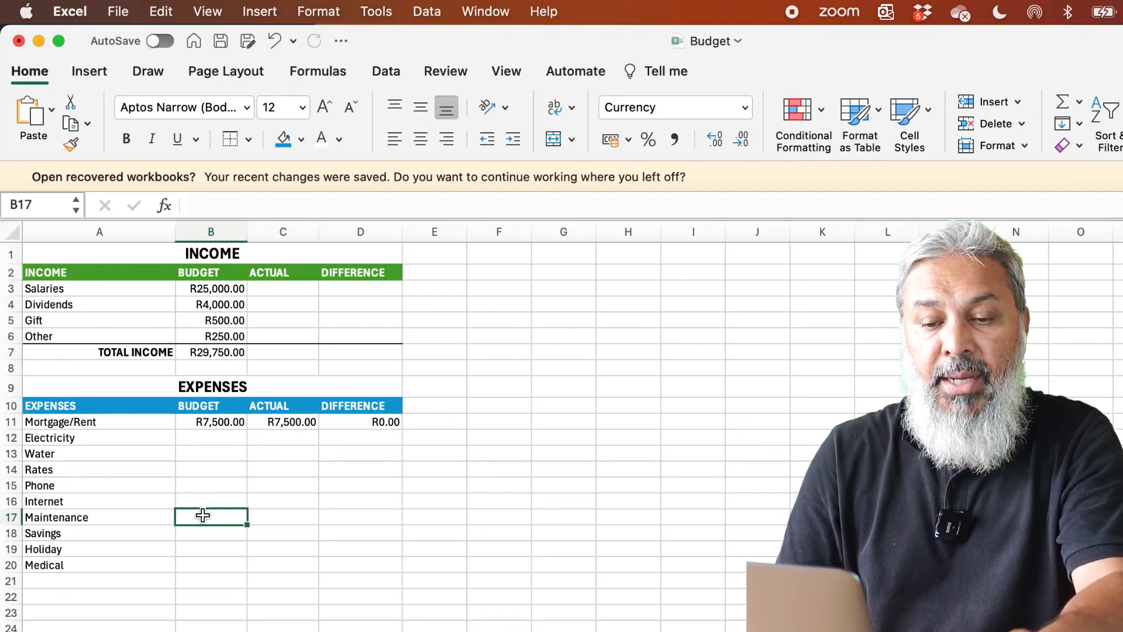
text(1000)
key(Return)
key(Return)
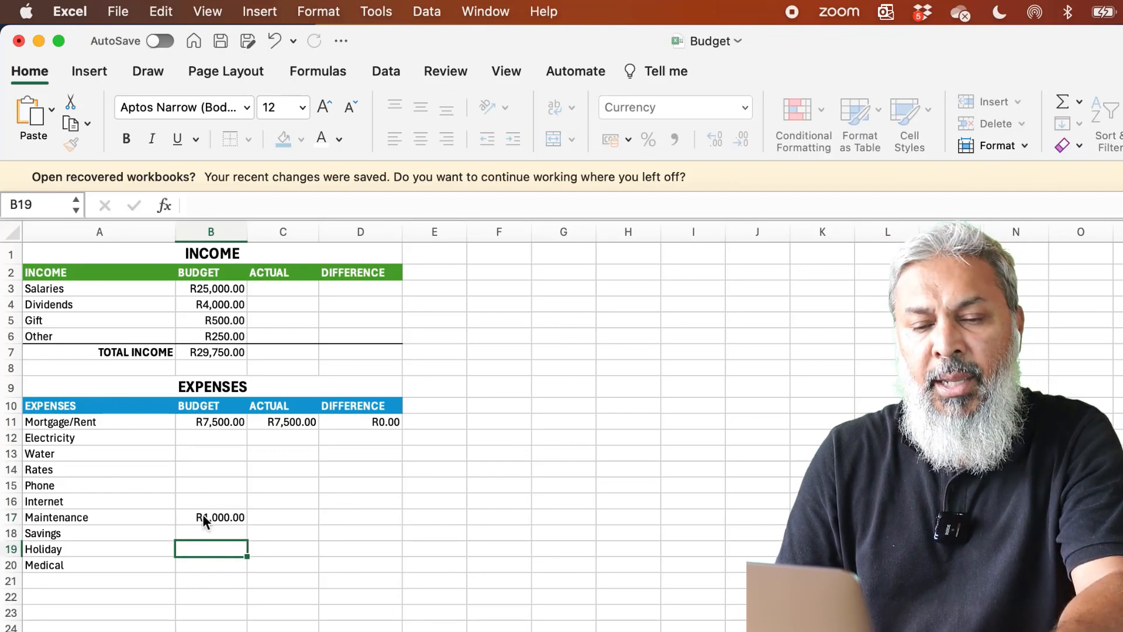
key(Up)
key(Up)
key(Right)
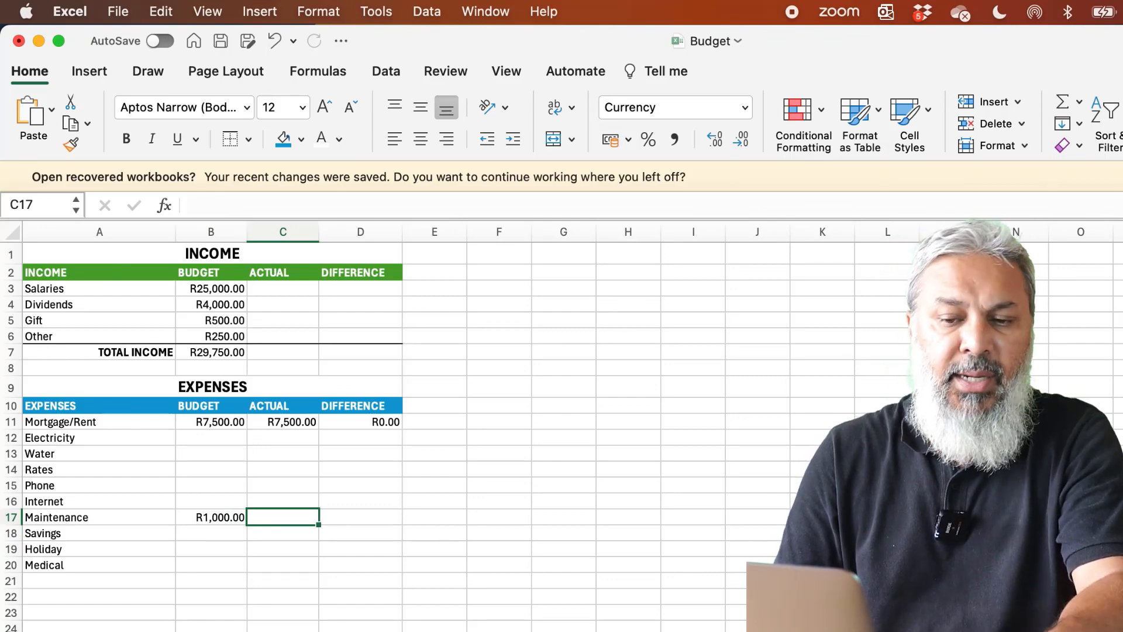
text(700)
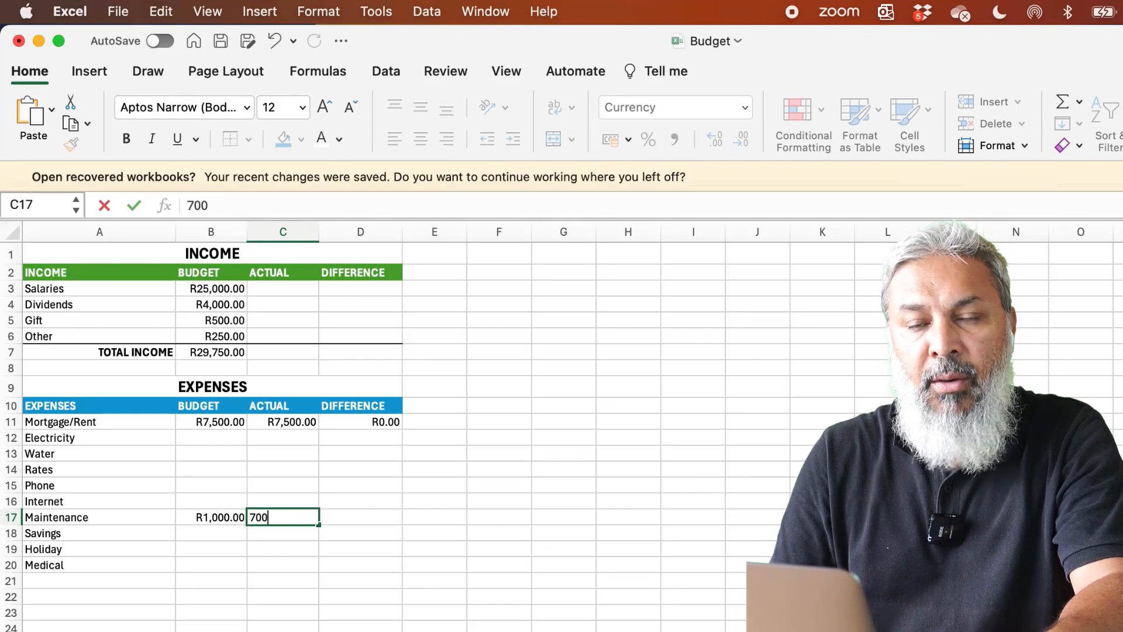
key(Return)
key(Up)
key(Right)
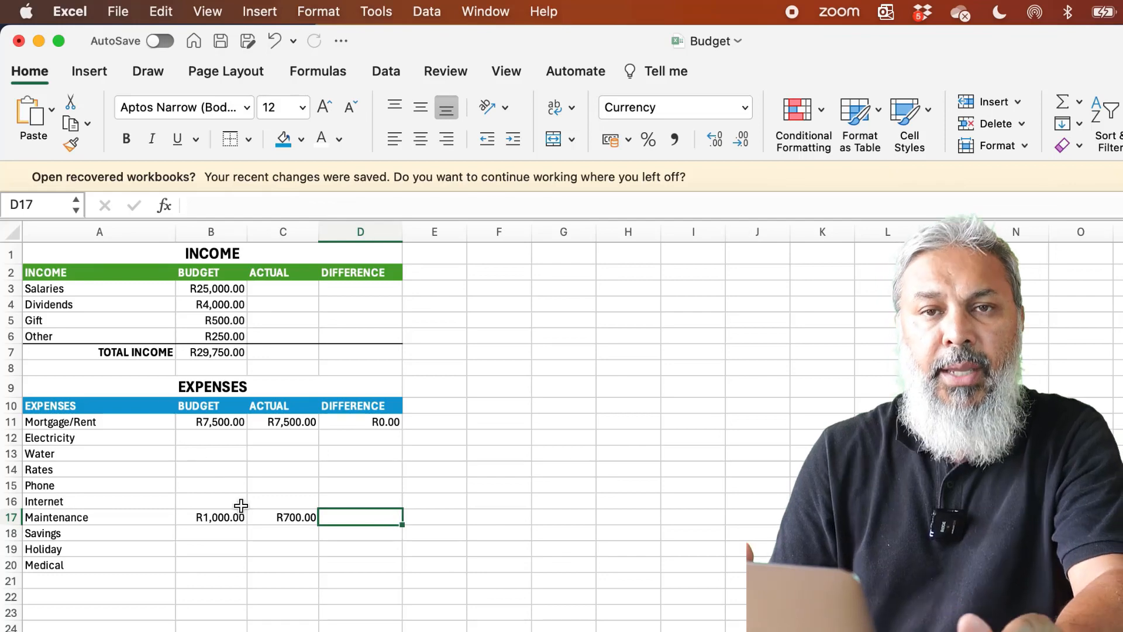
click(218, 420)
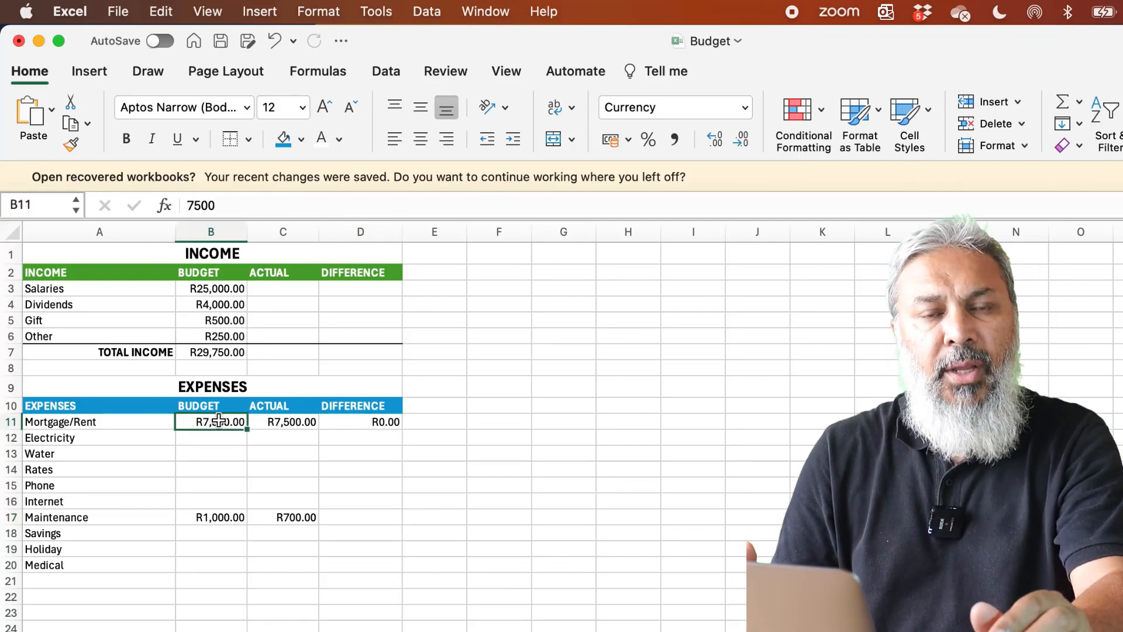
click(375, 422)
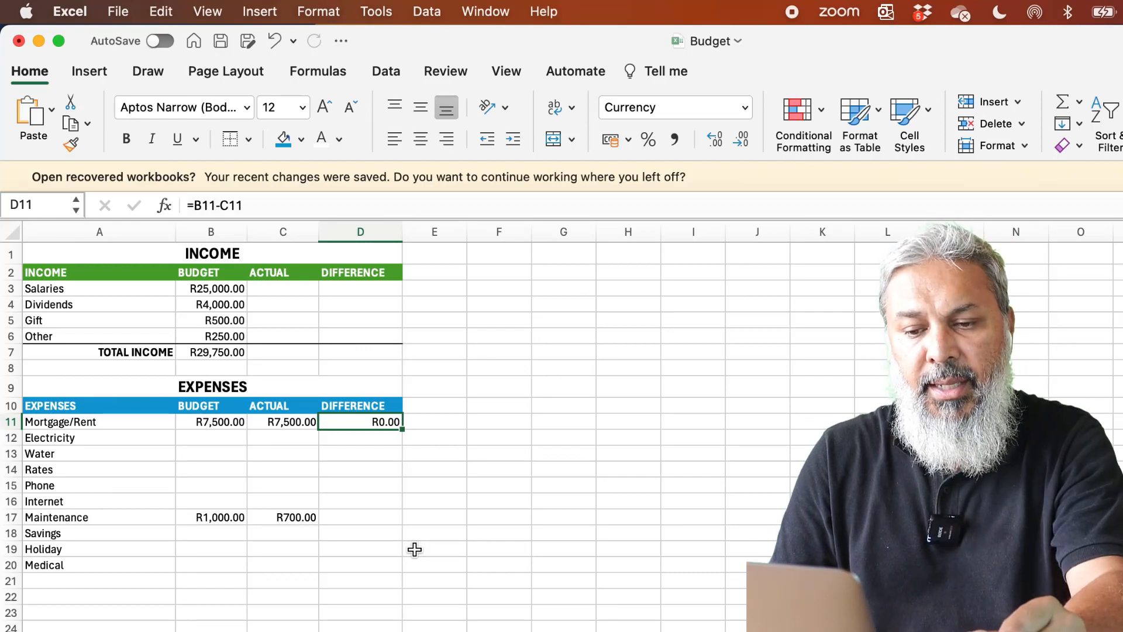
click(345, 518)
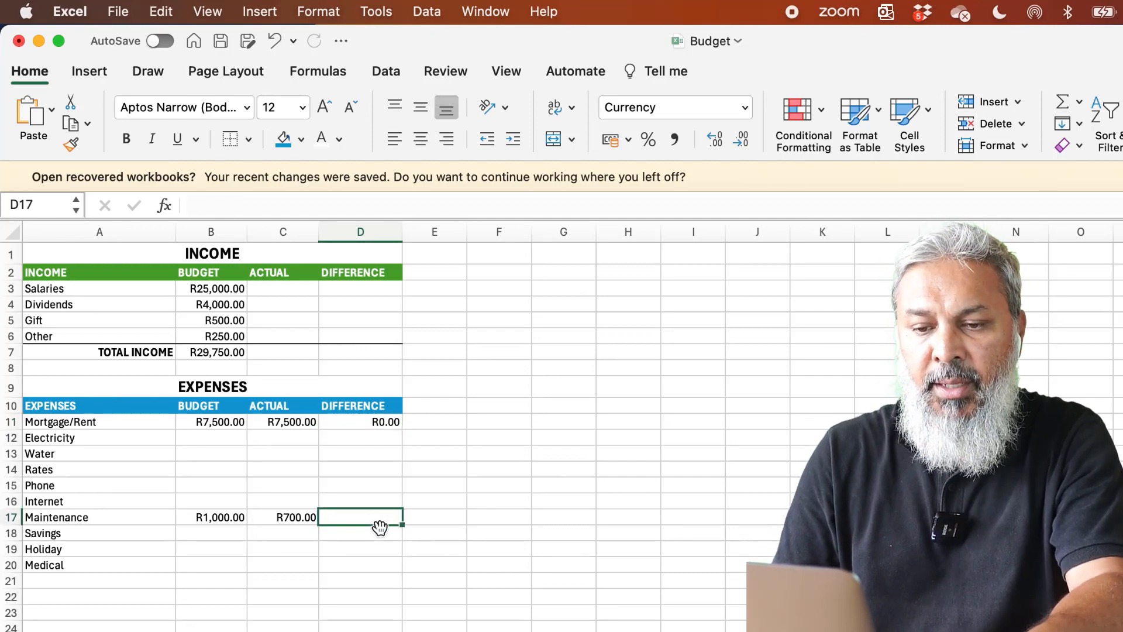
click(359, 425)
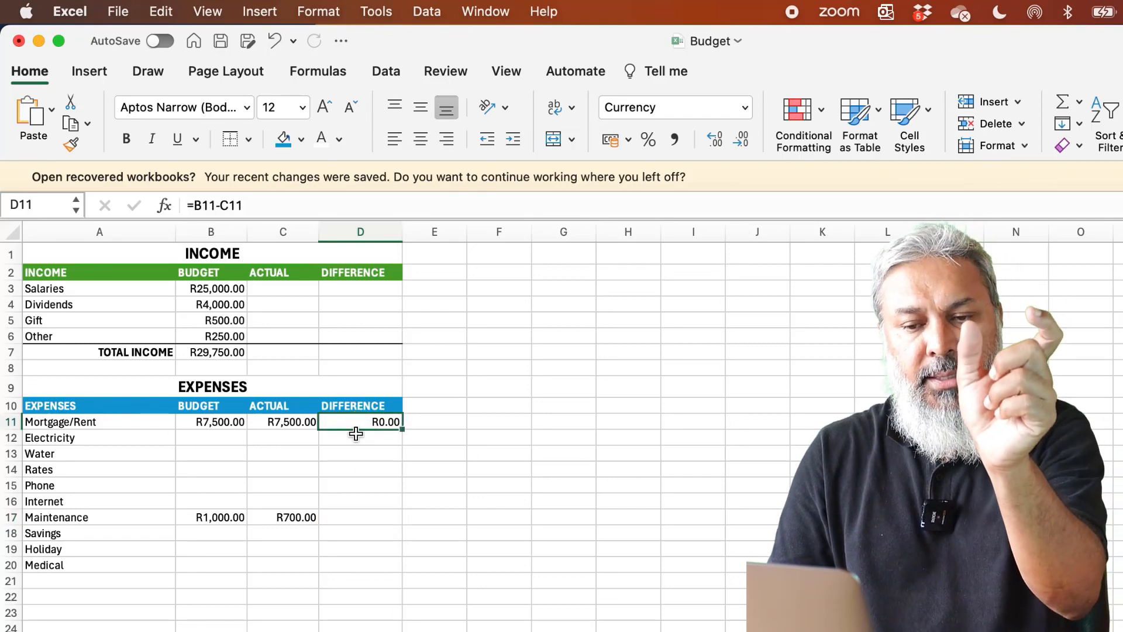
click(356, 515)
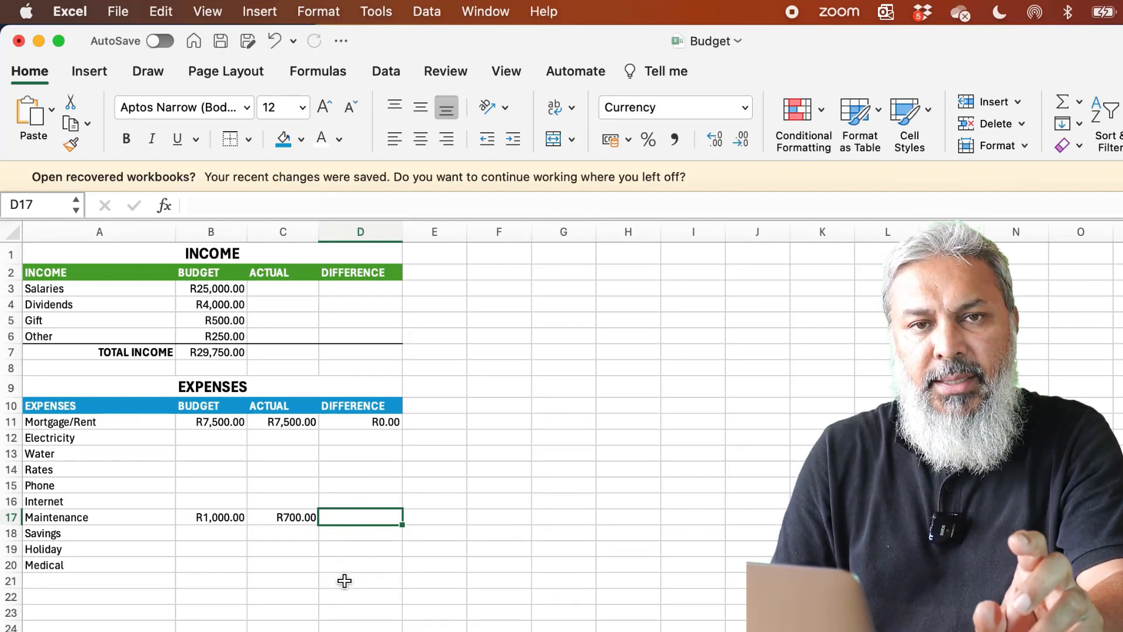
Add the label TOTAL EXPENSES in cell A21, in bold and right-aligned
click(105, 579)
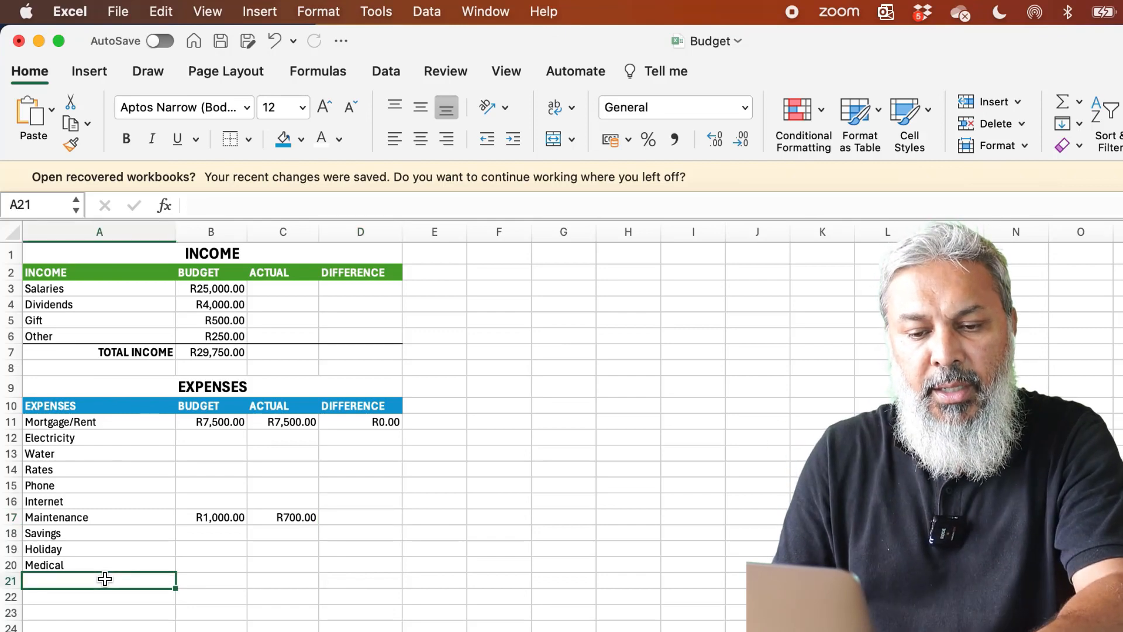
text(TOTL)
key(BackSpace)
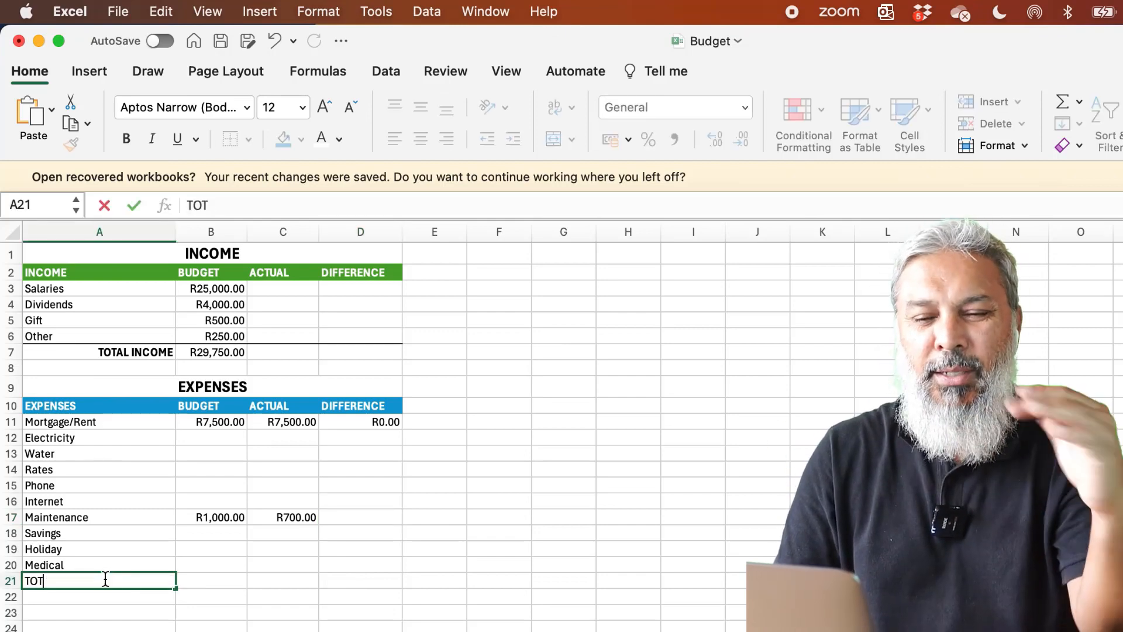
text(AL EXPENSES)
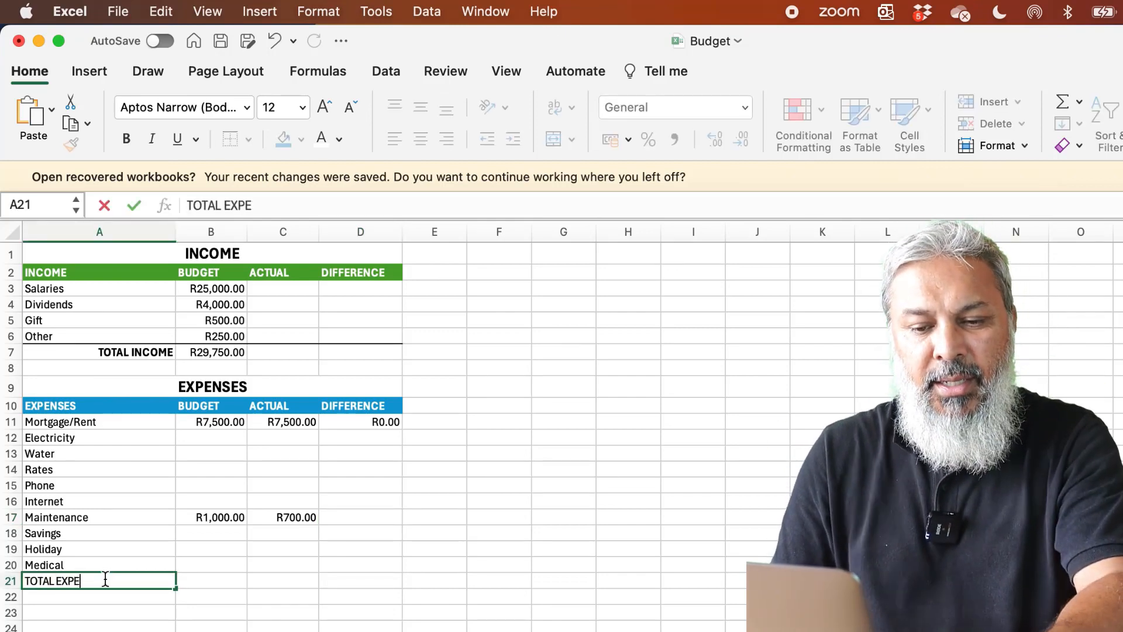
key(Return)
click(105, 580)
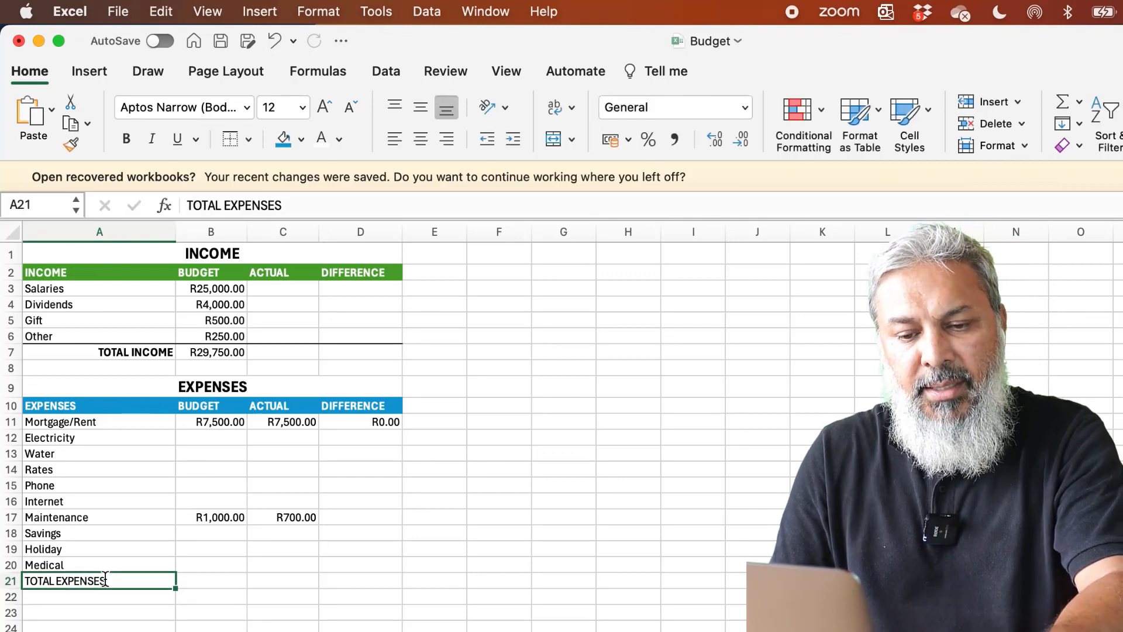
click(123, 141)
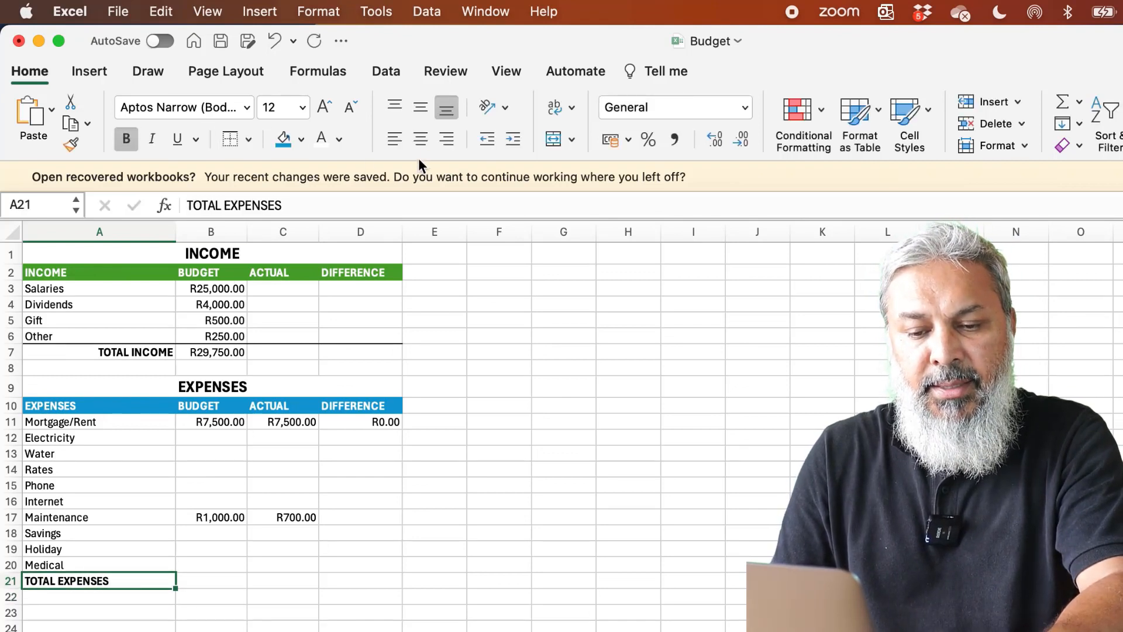
click(445, 138)
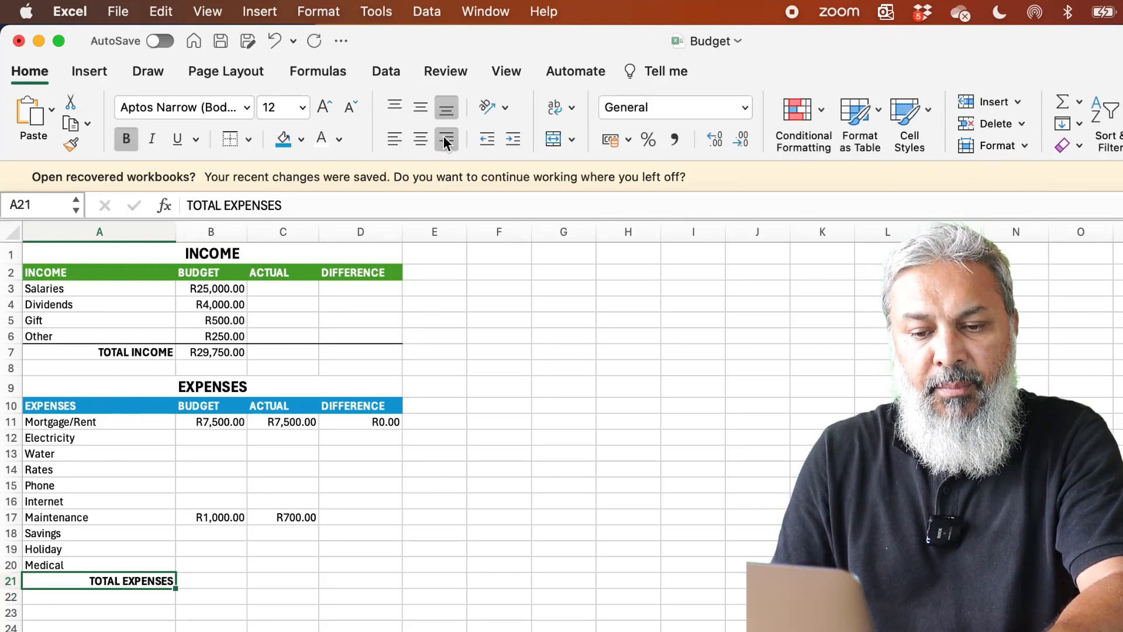
Add a top border across the total expenses row, cells A21 to D21
click(87, 613)
drag(58, 579, 386, 579)
click(231, 140)
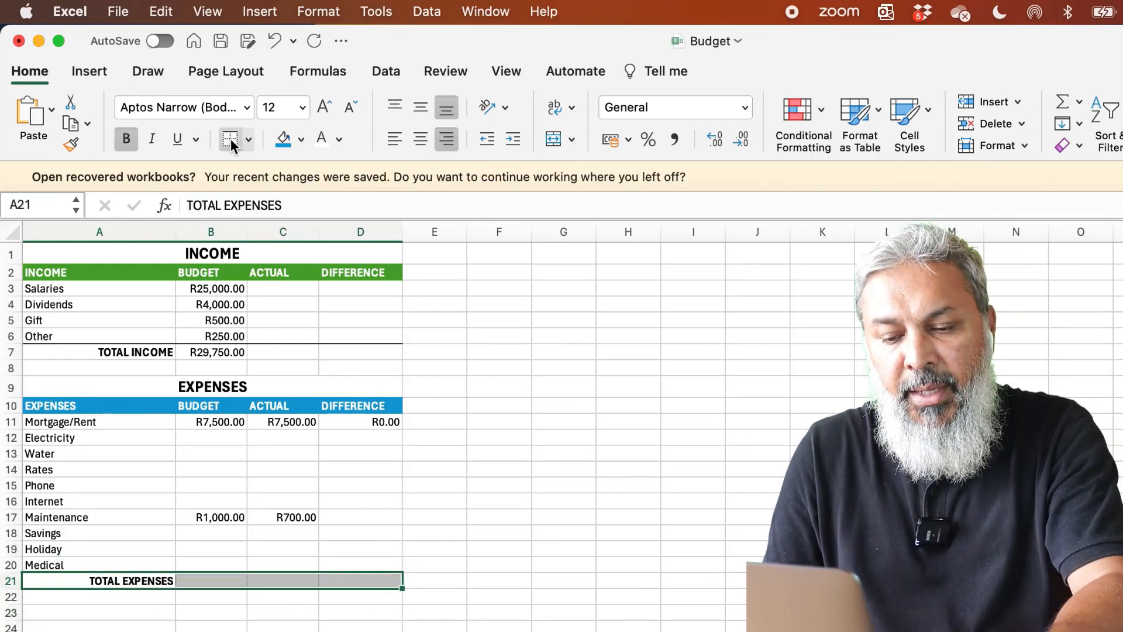
click(361, 625)
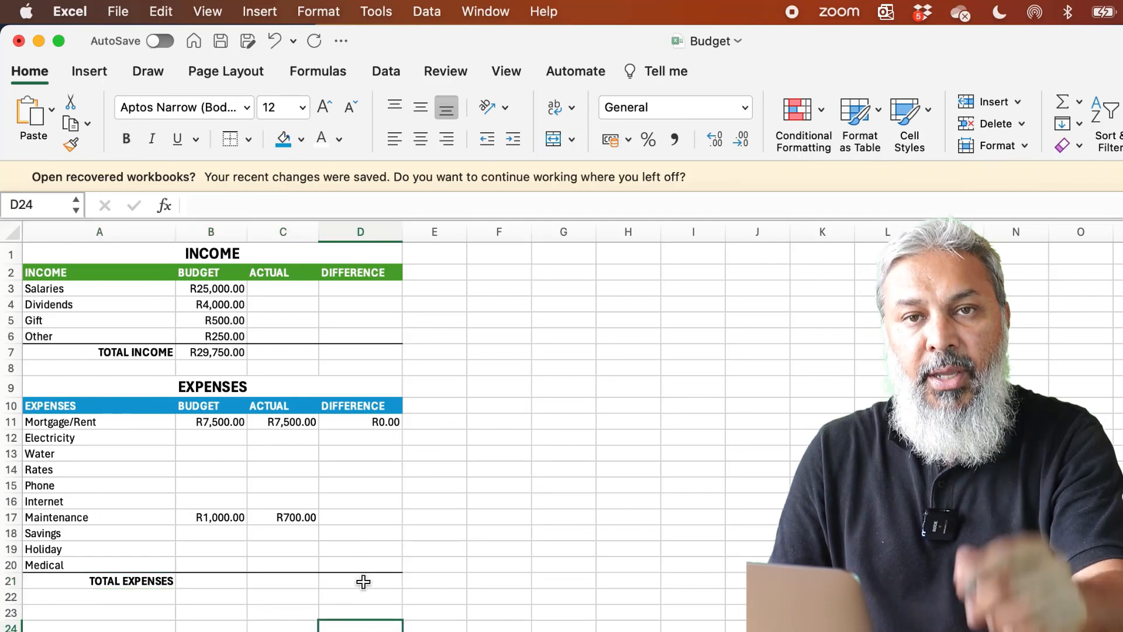
Fill the Mortgage/Rent difference formula from D11 down through D20 for all the expense items
click(363, 583)
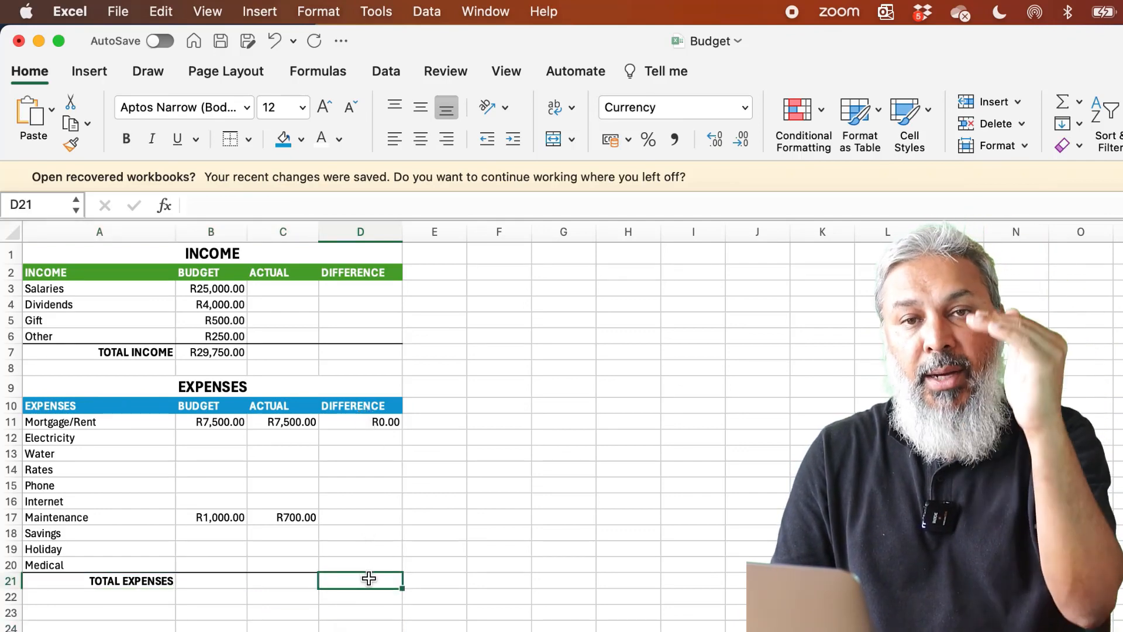
click(354, 423)
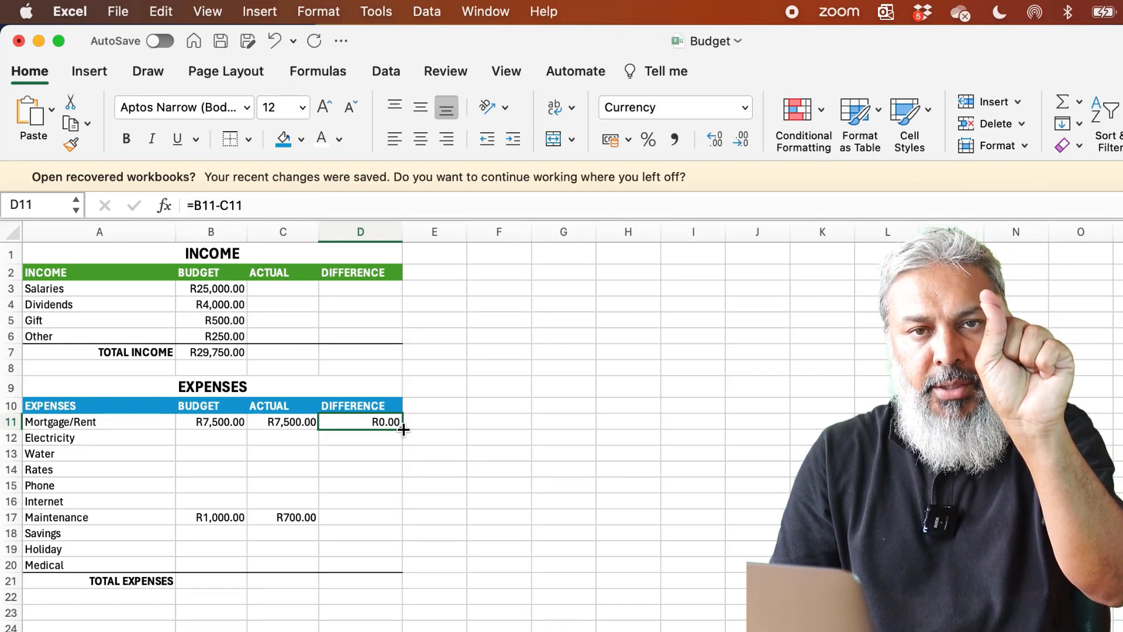
drag(404, 430, 406, 565)
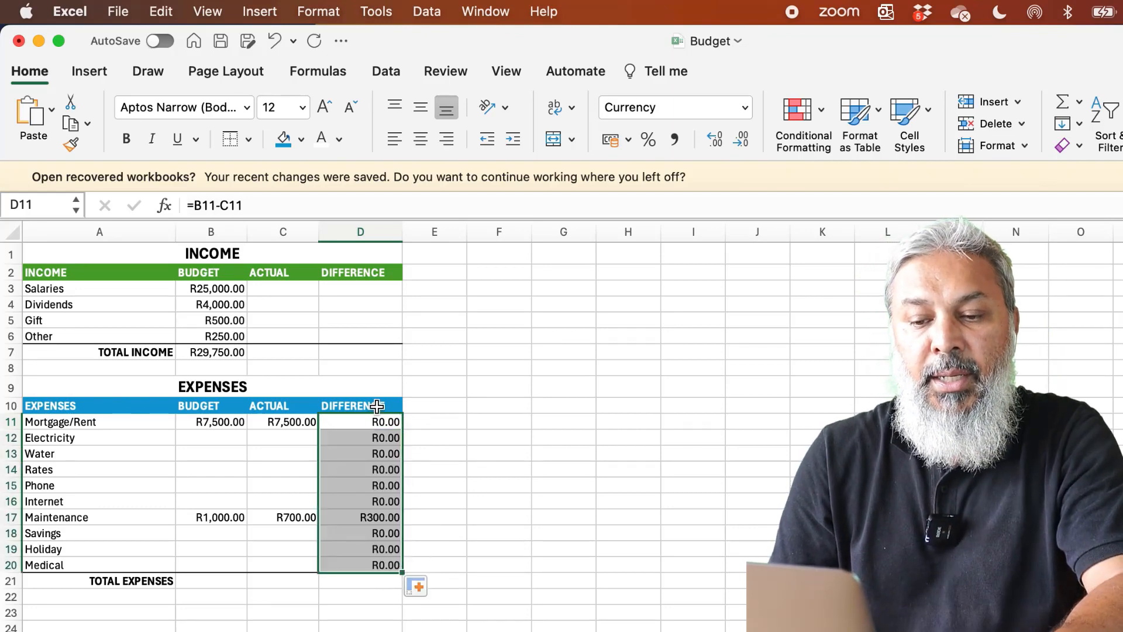
Check the row references of the copied difference formulas in cells D12 to D17
click(358, 440)
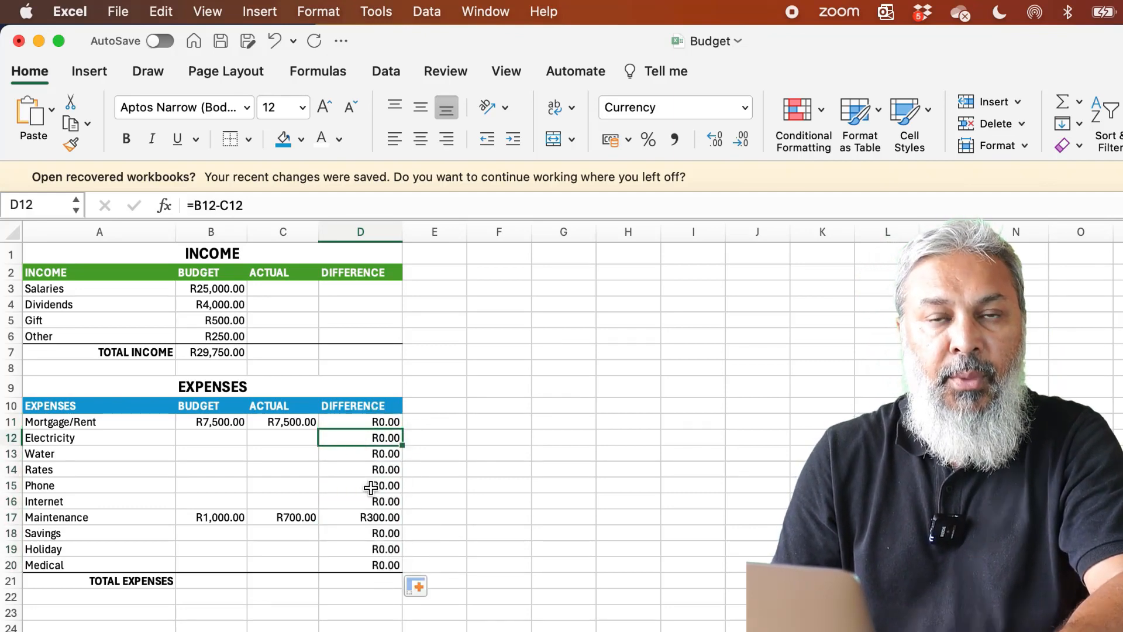
key(Down)
key(Down)
key(Down)
key(Down)
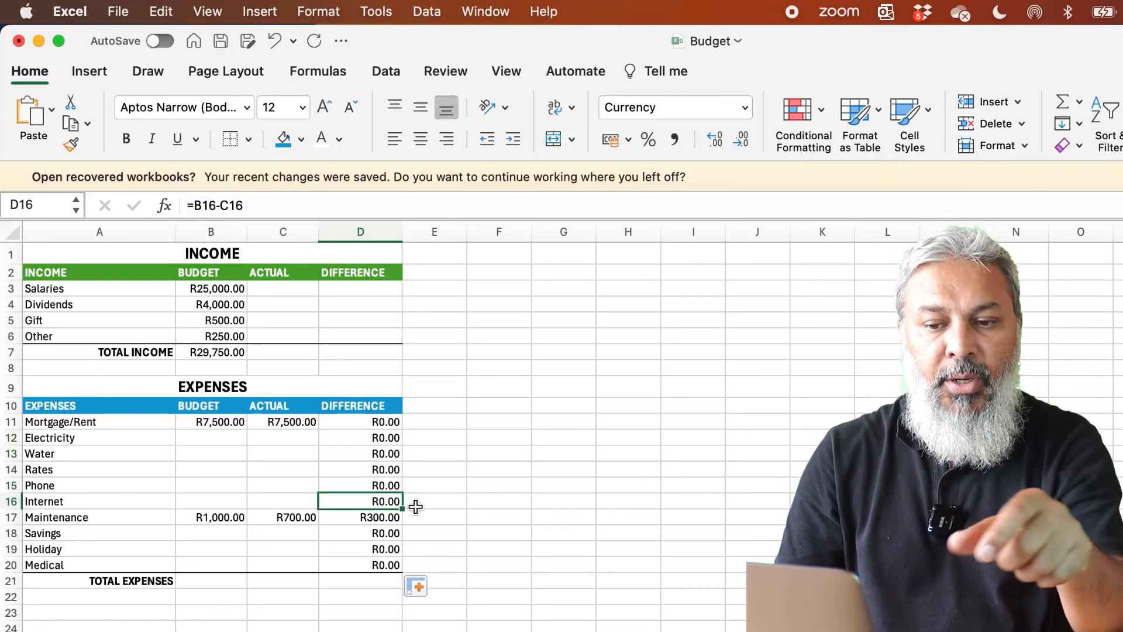
key(Down)
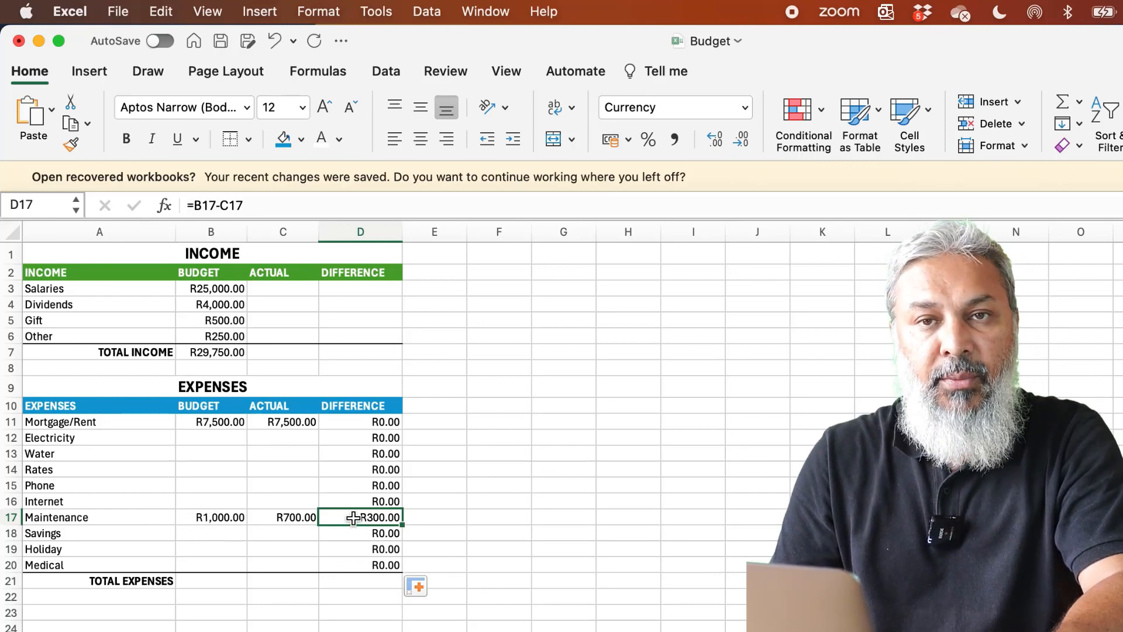
click(347, 583)
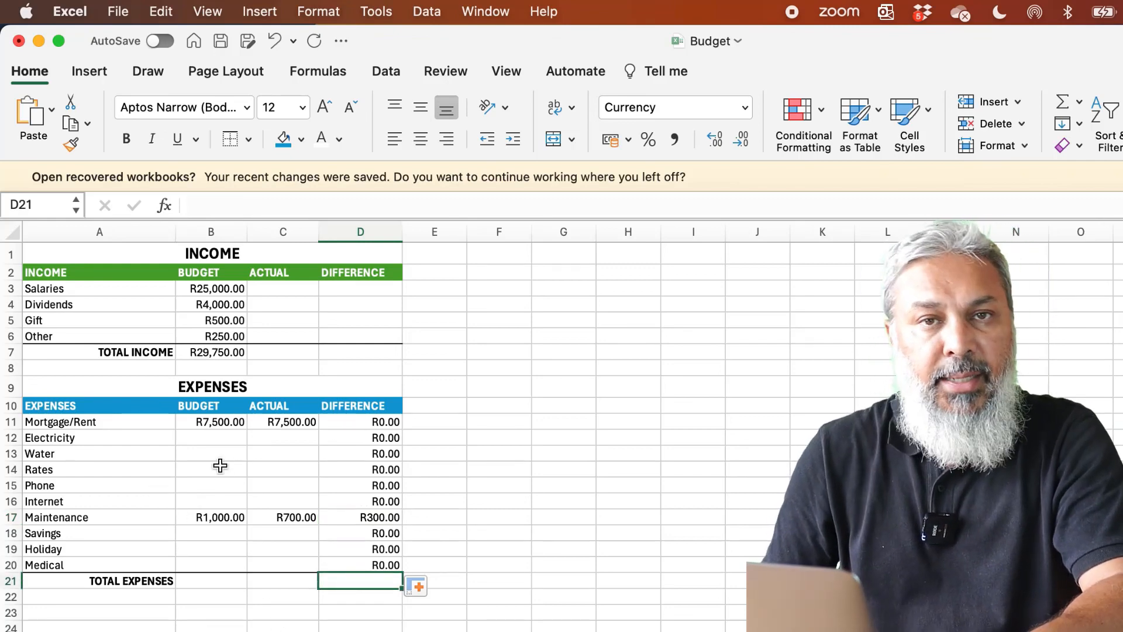
Enter 3000 as the Electricity budget amount in cell B12
click(218, 439)
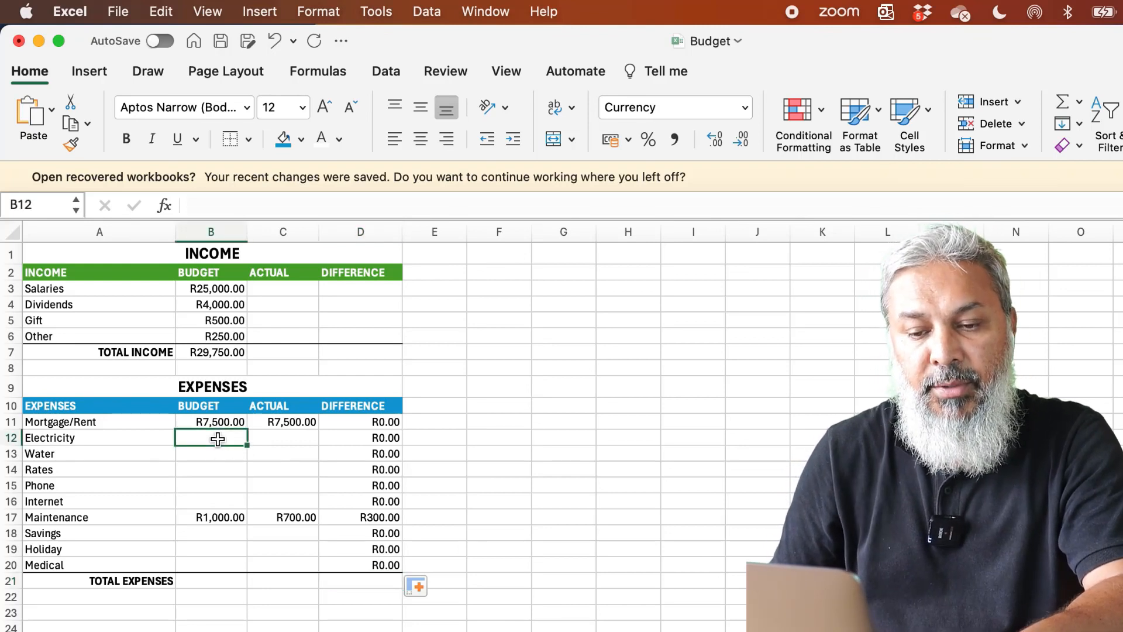
text(3000)
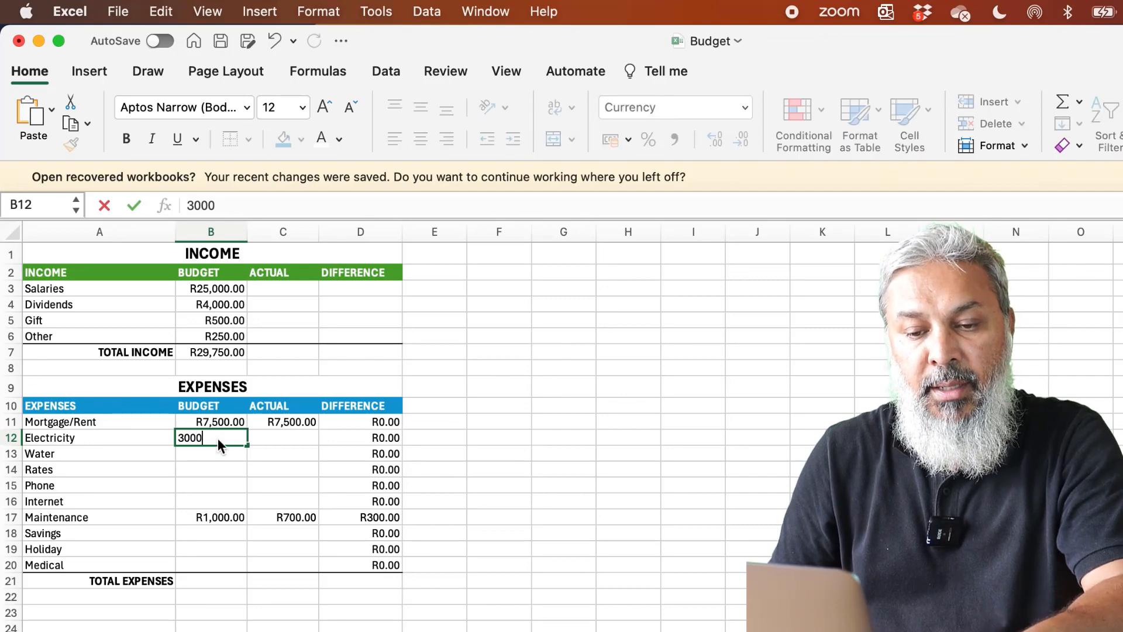
key(Return)
key(Down)
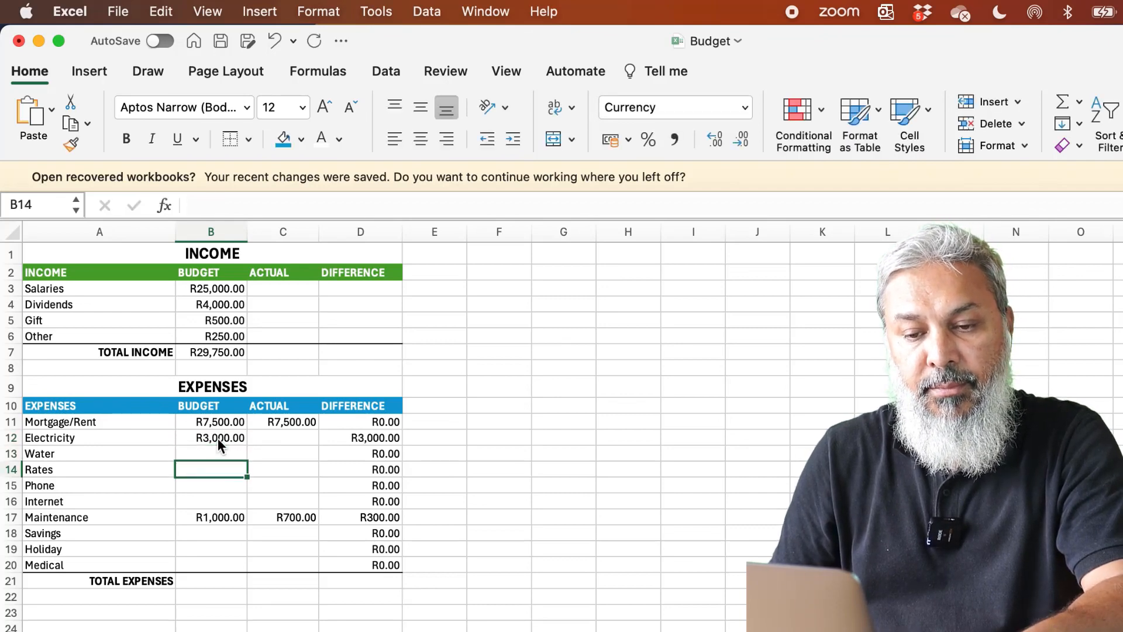
key(Down)
key(Up)
Enter 3200 as the actual Electricity amount in cell C12 and check its difference in D12
click(220, 440)
click(283, 439)
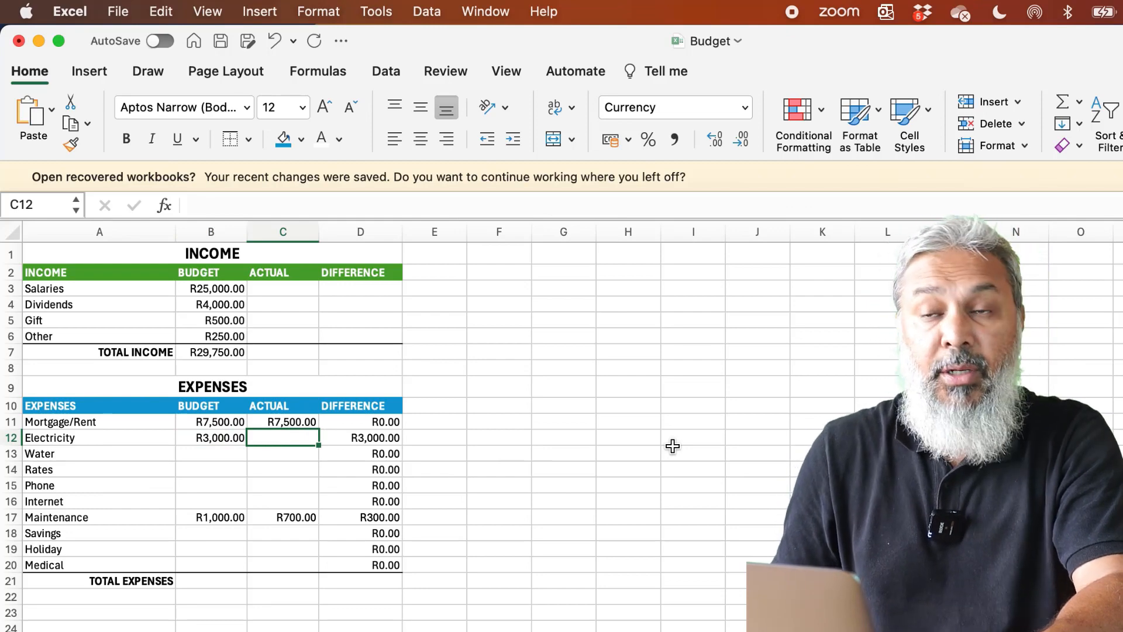
text(322)
key(BackSpace)
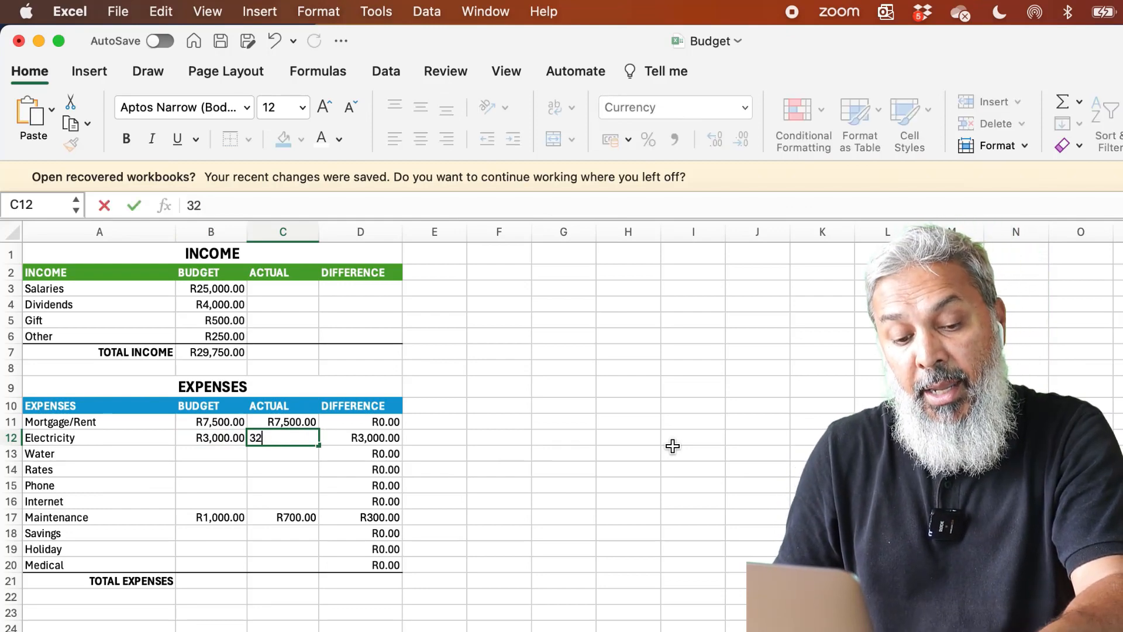
text(000)
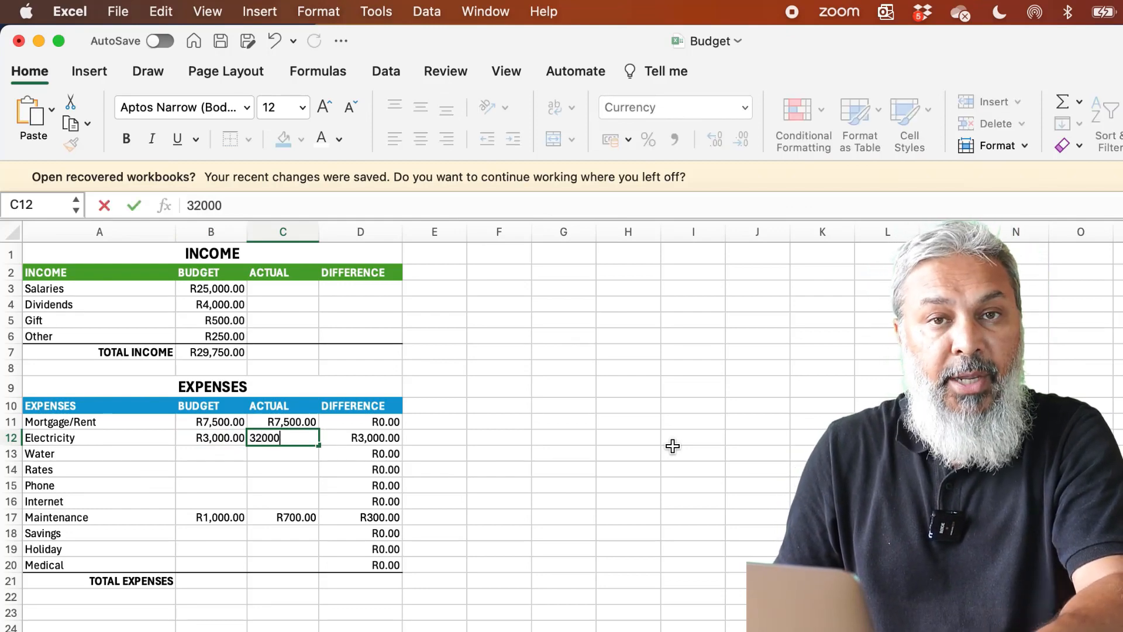
key(BackSpace)
key(Return)
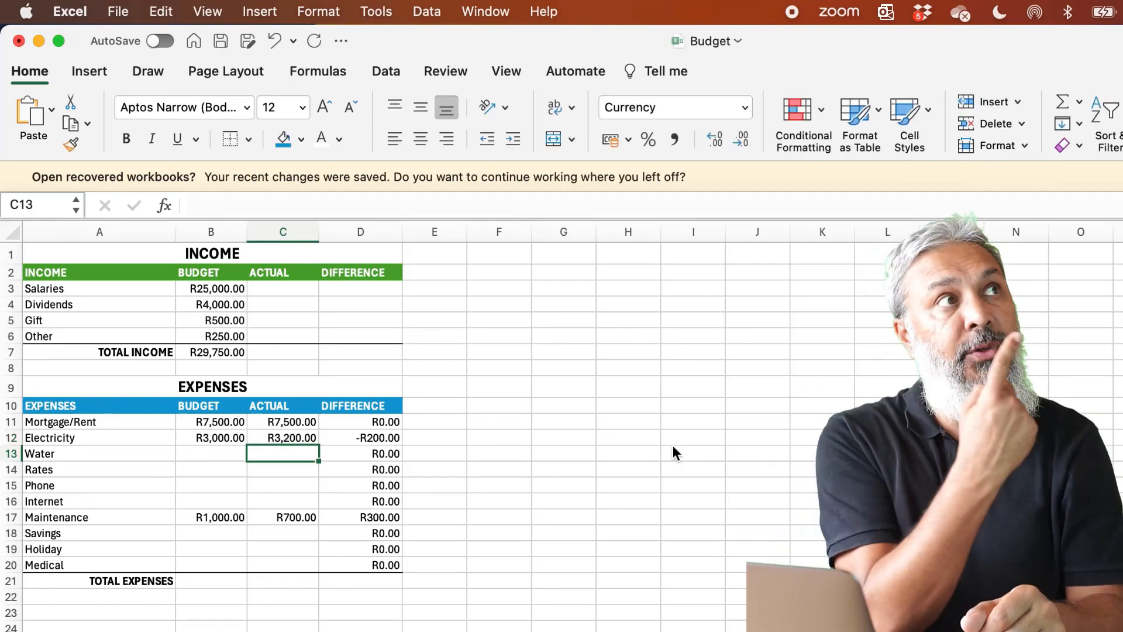
click(359, 439)
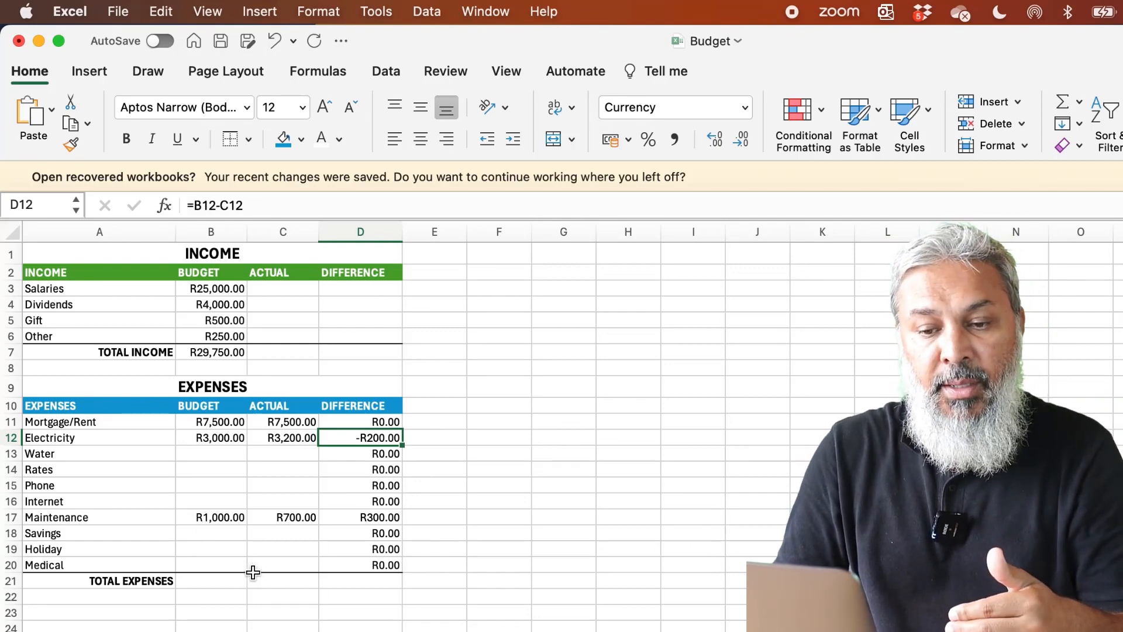
click(195, 581)
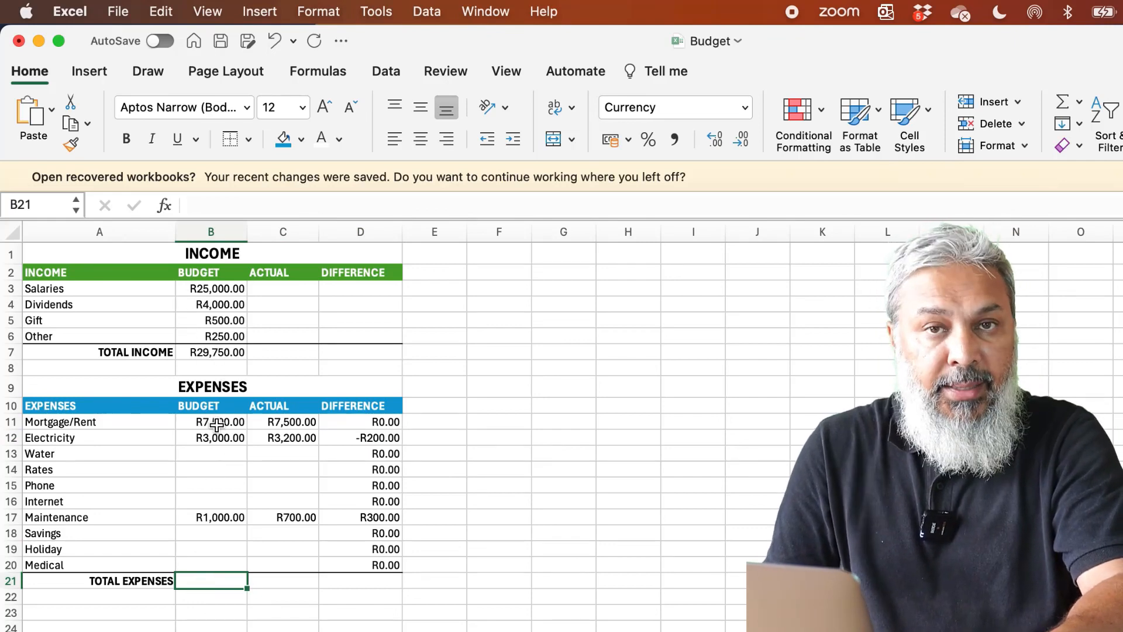
drag(216, 421, 225, 562)
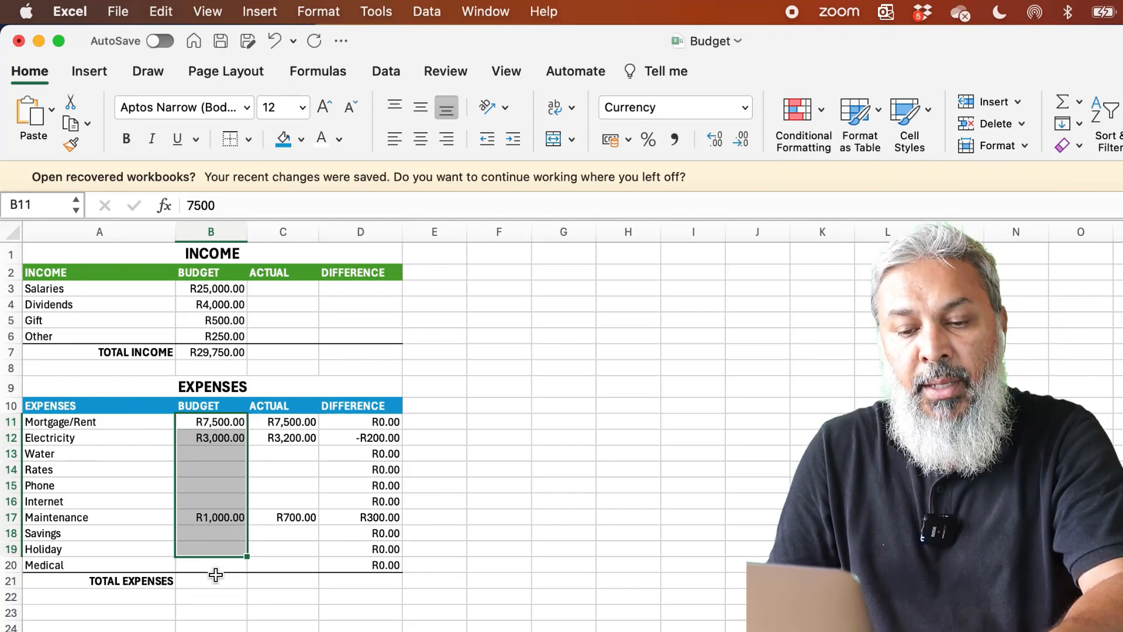
click(216, 575)
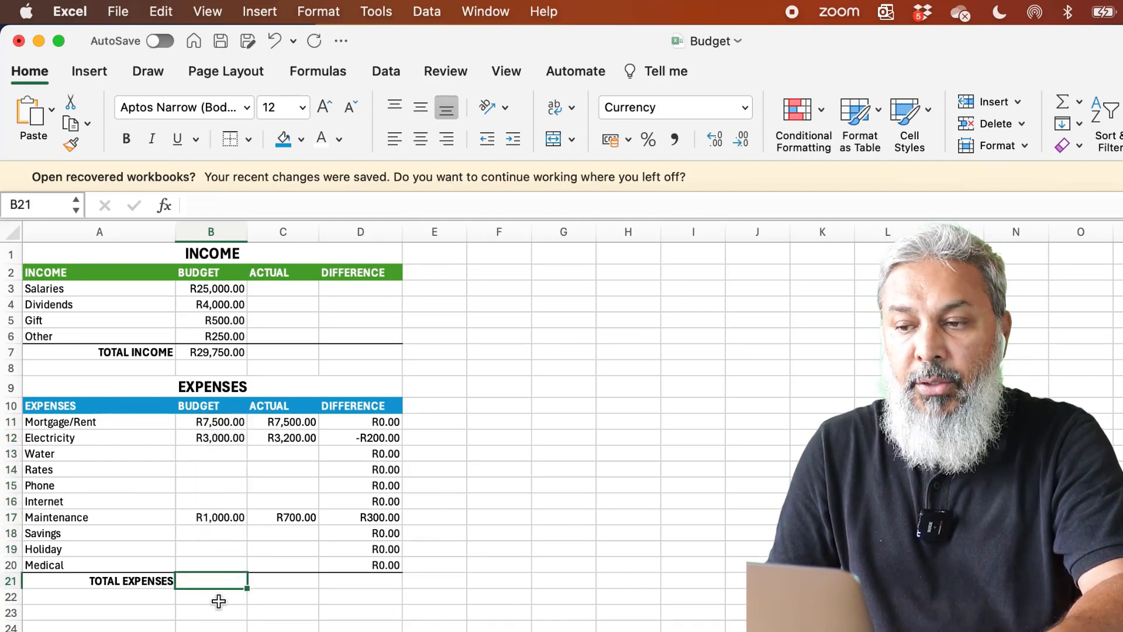
click(1066, 107)
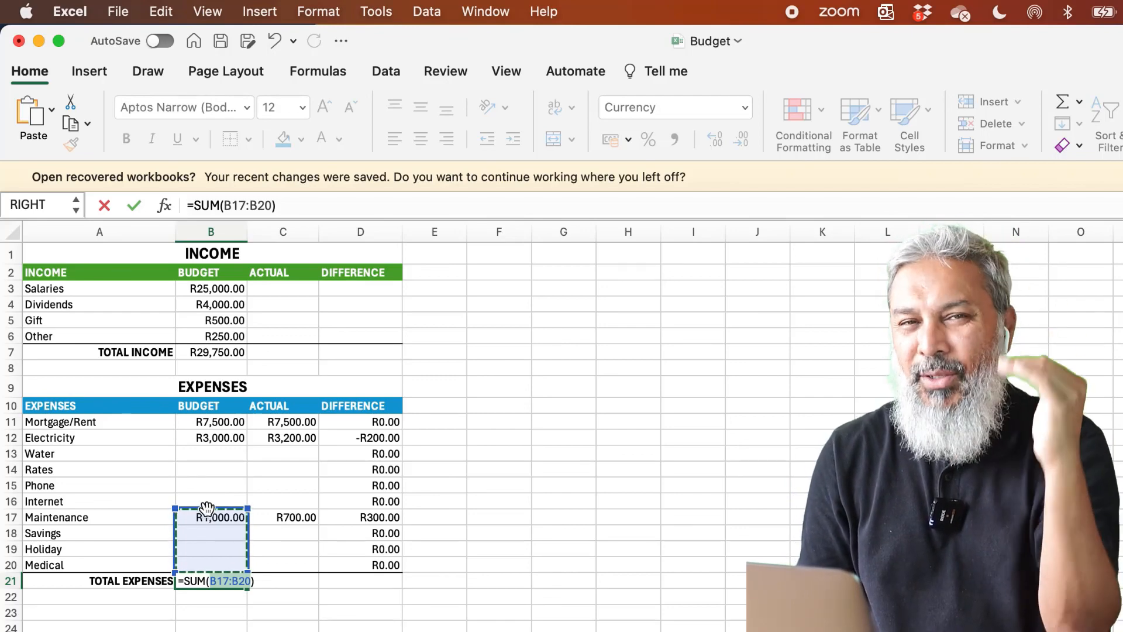
key(Escape)
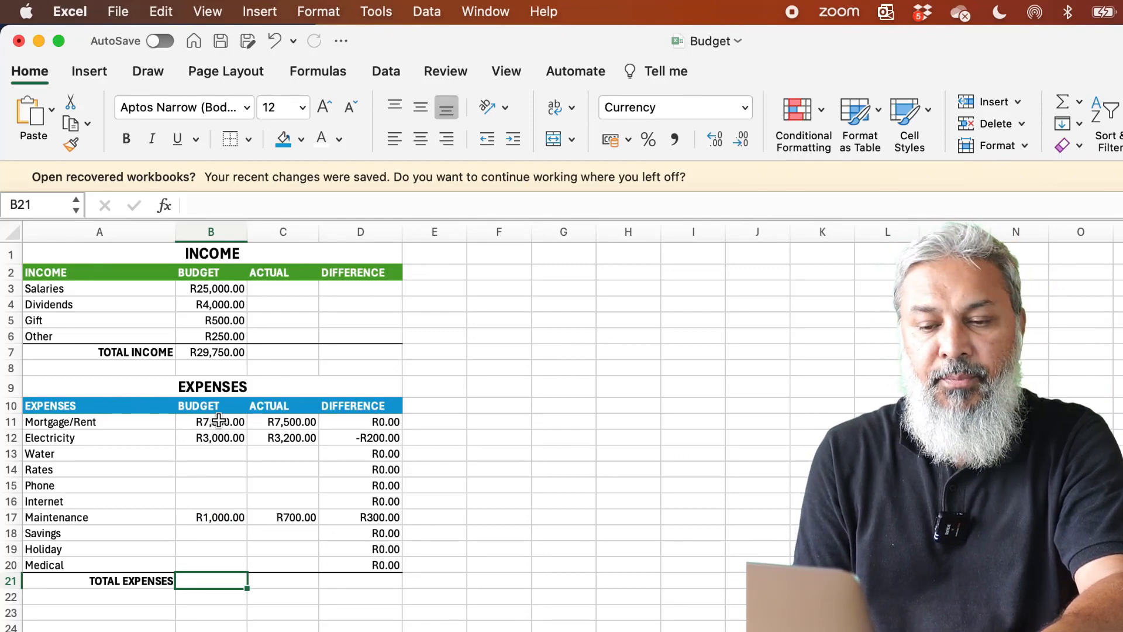
drag(219, 419, 203, 563)
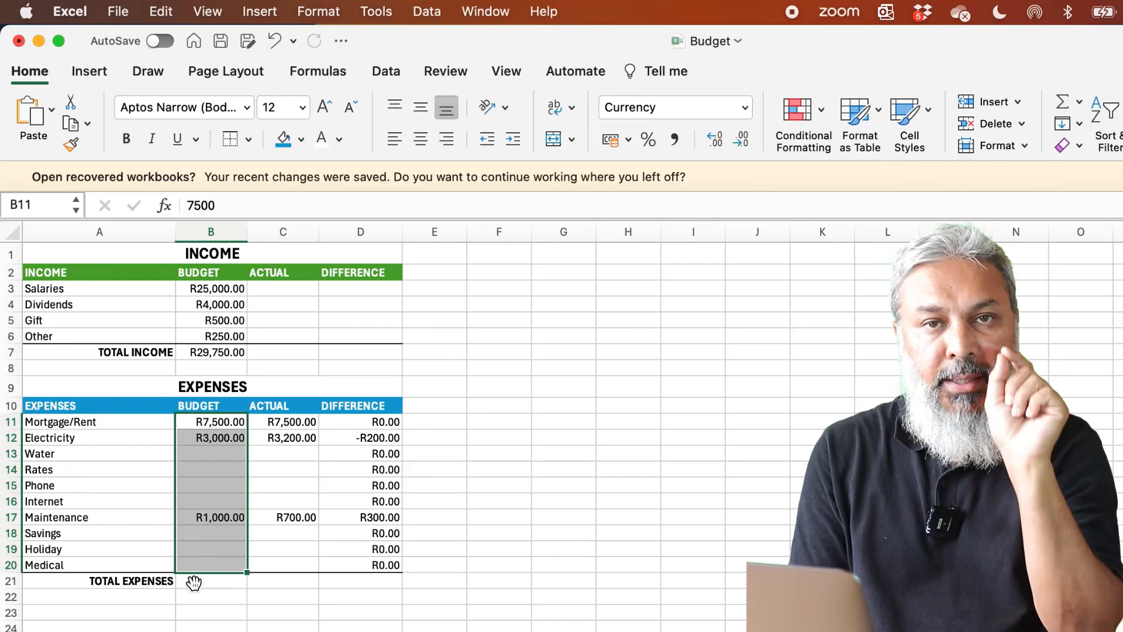
click(1063, 102)
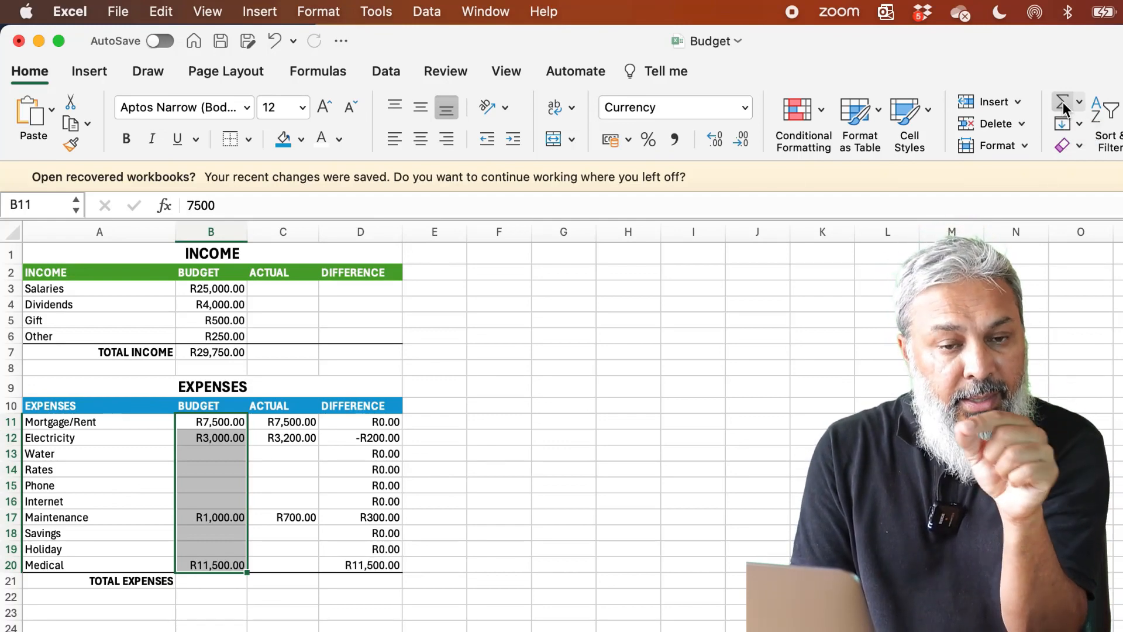
key(super+z)
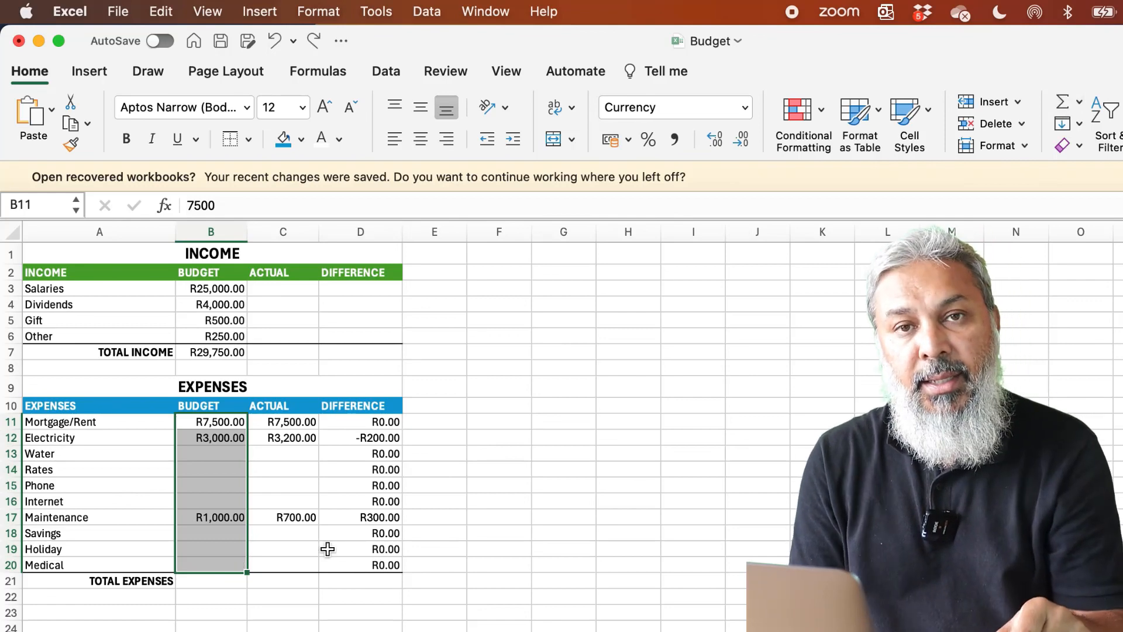
click(355, 580)
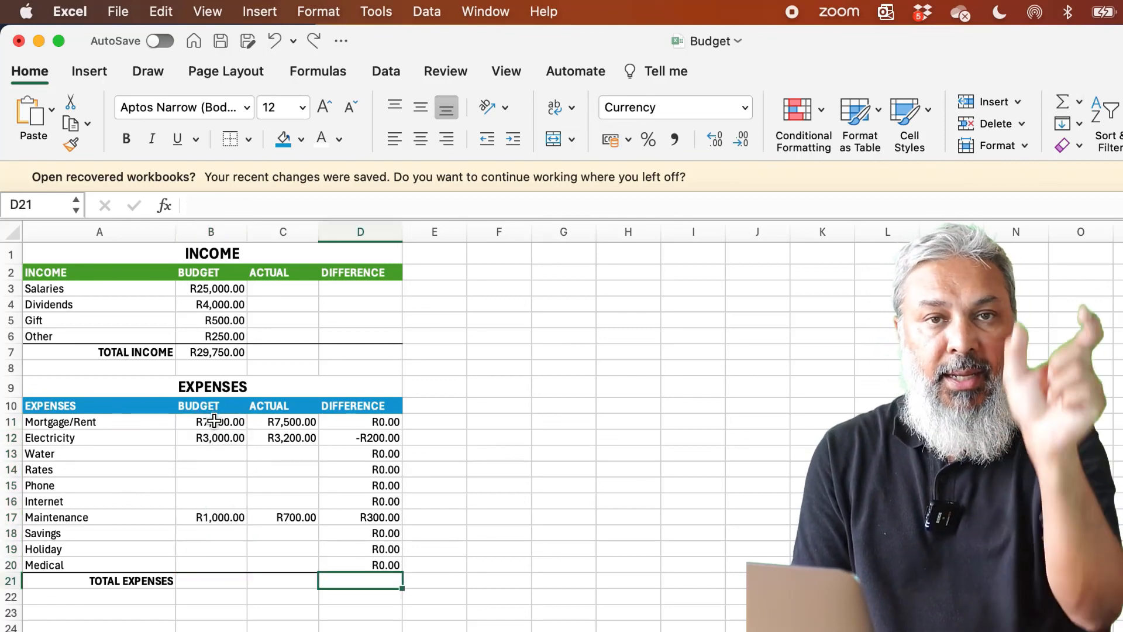
Total the expense budget amounts from B11 to B20 with AutoSum in the Total Expenses cell B21
drag(213, 420, 217, 583)
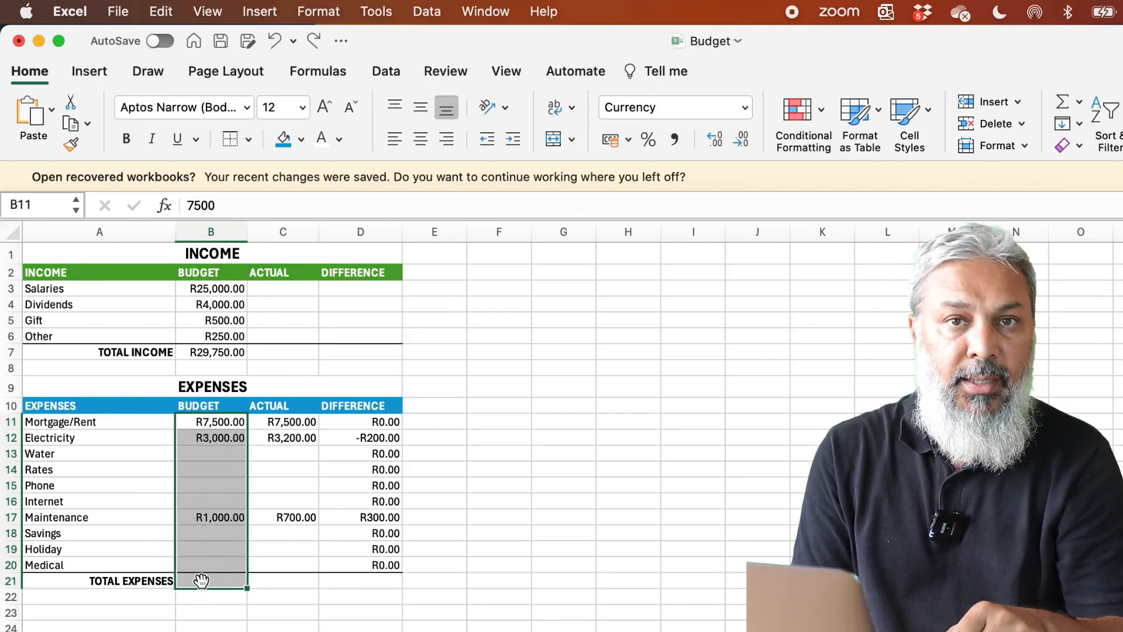
click(1066, 104)
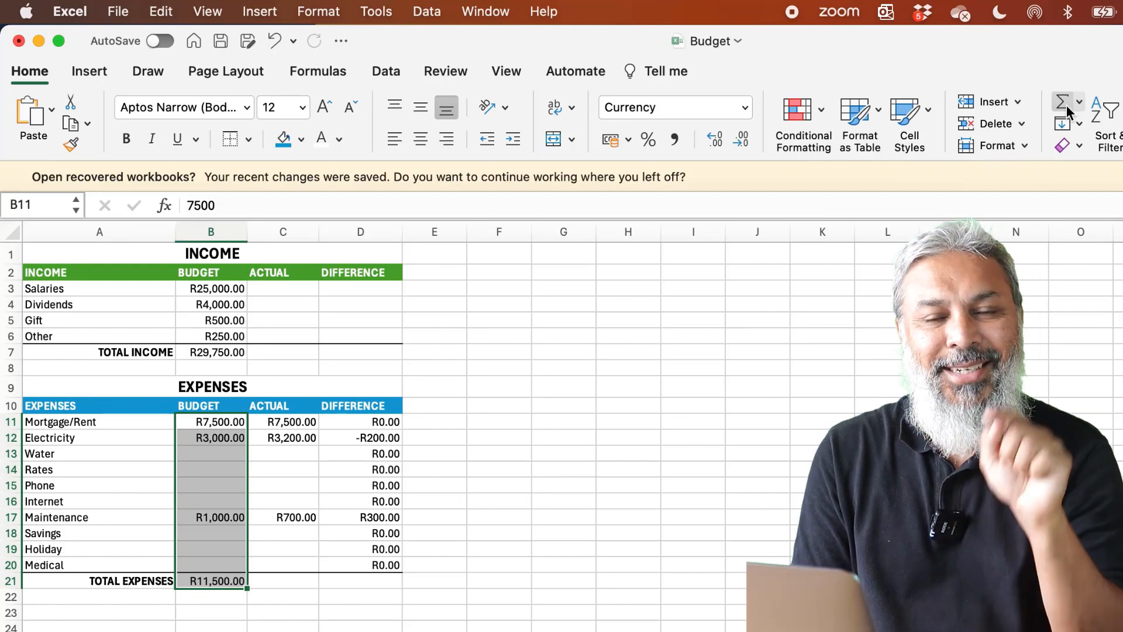
click(268, 610)
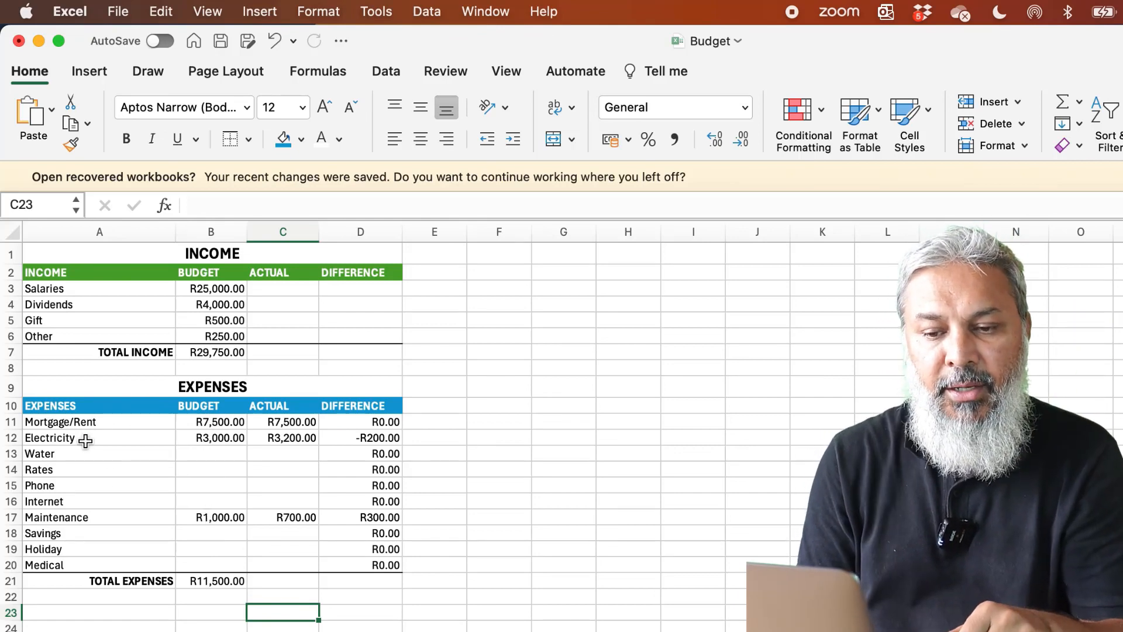
Enter 1200 as both the budget and the actual amount for Water in cells B13 and C13
click(209, 454)
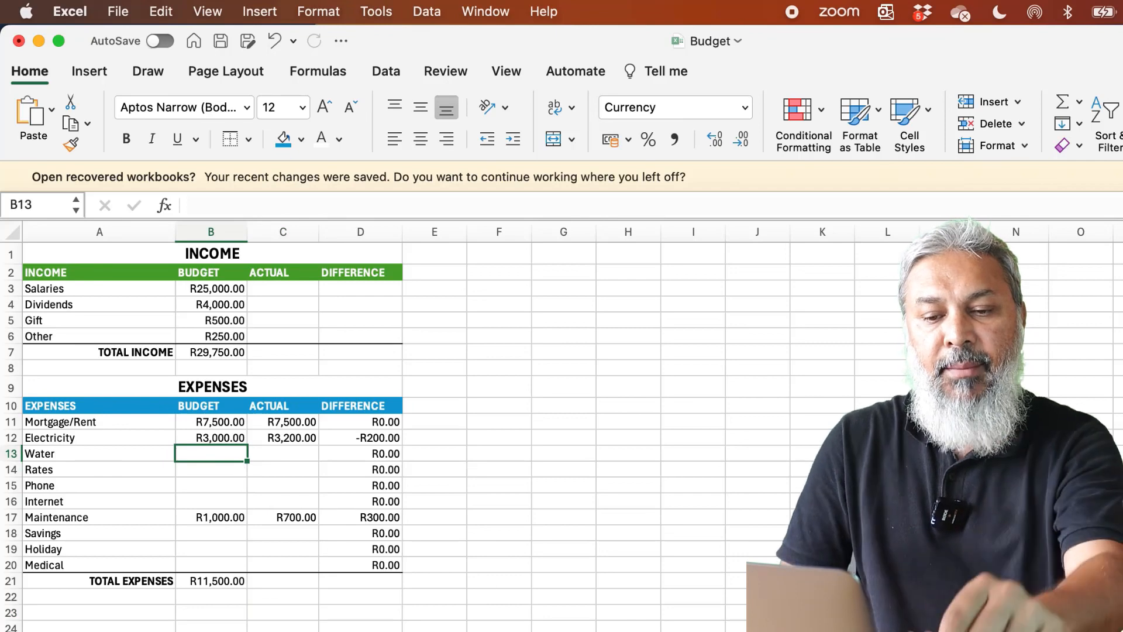
text(1200)
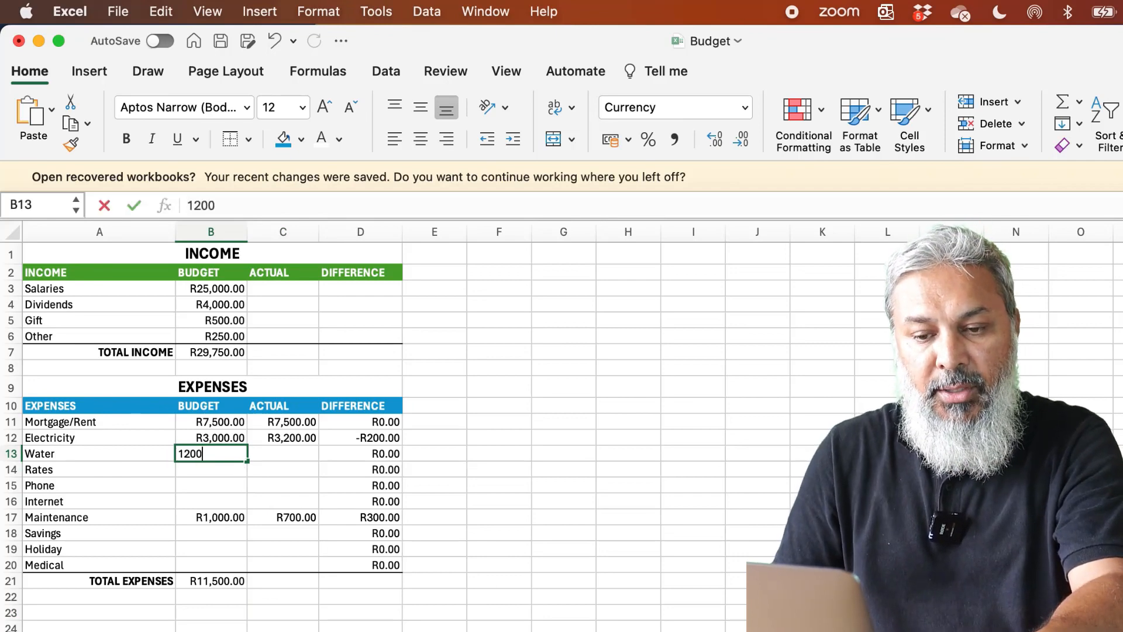
key(Tab)
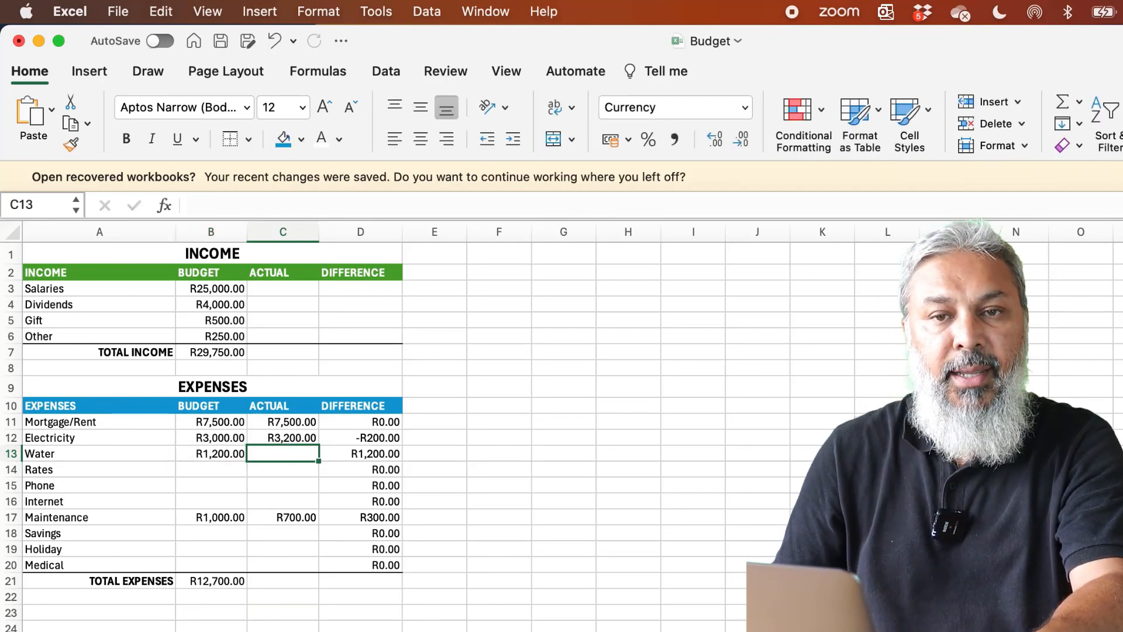
text(1200)
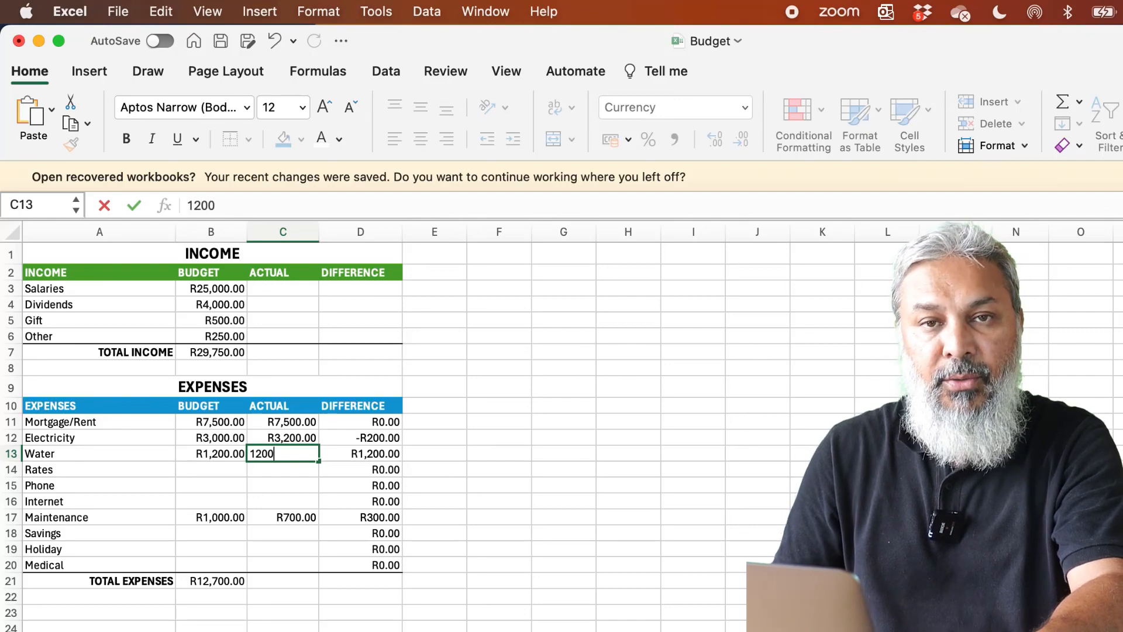
key(Return)
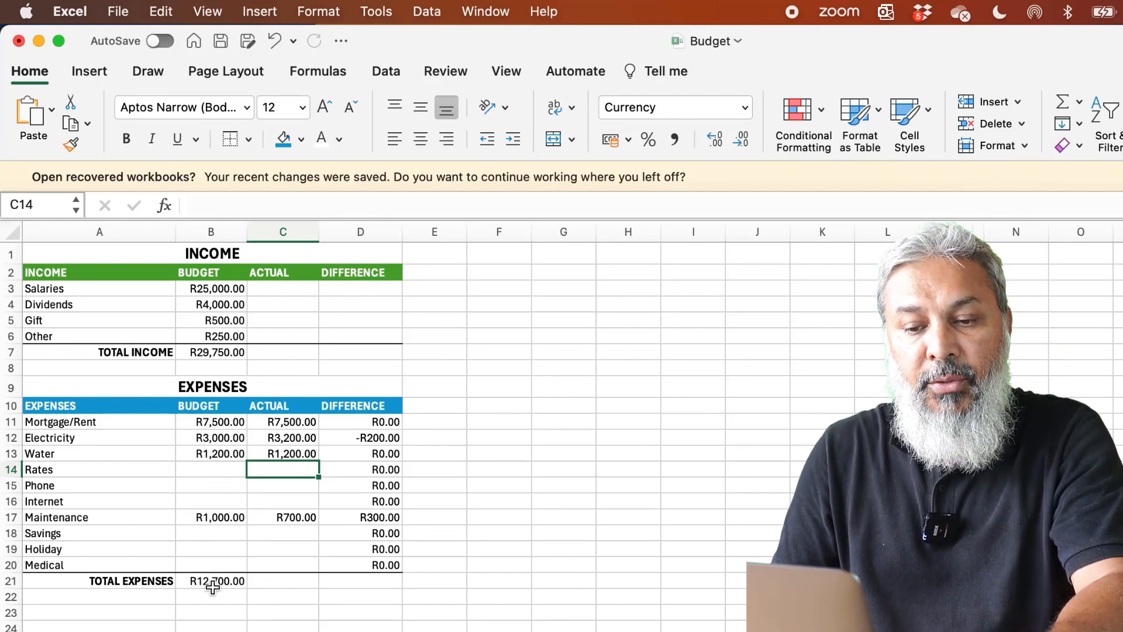
Total the actual expense amounts from C11 to C20 with AutoSum in cell C21
click(285, 579)
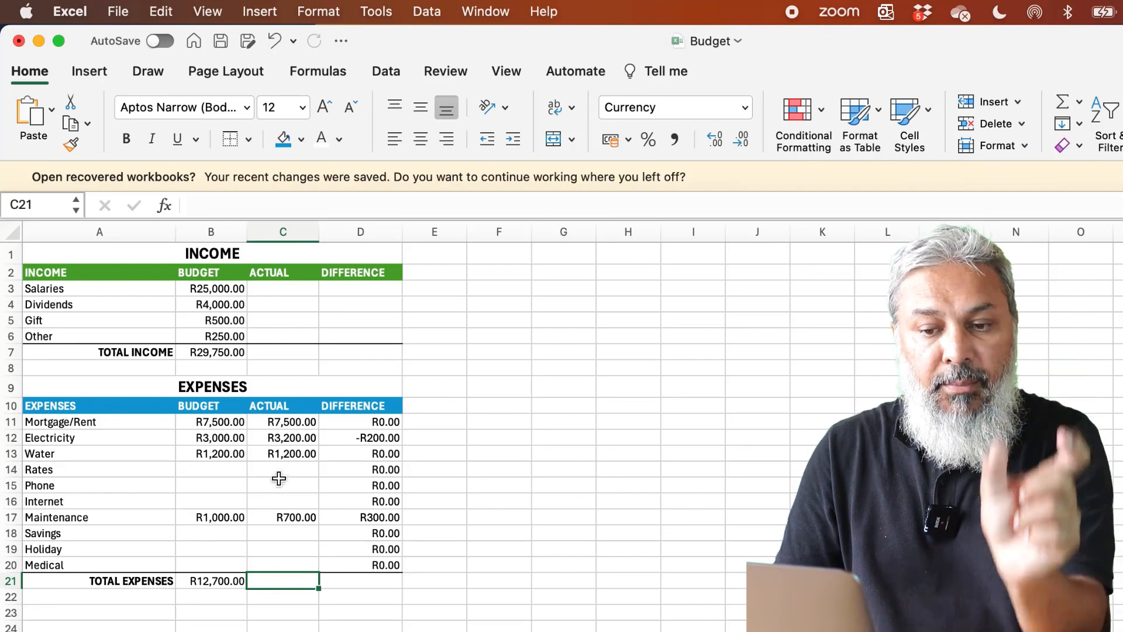
drag(293, 419, 289, 585)
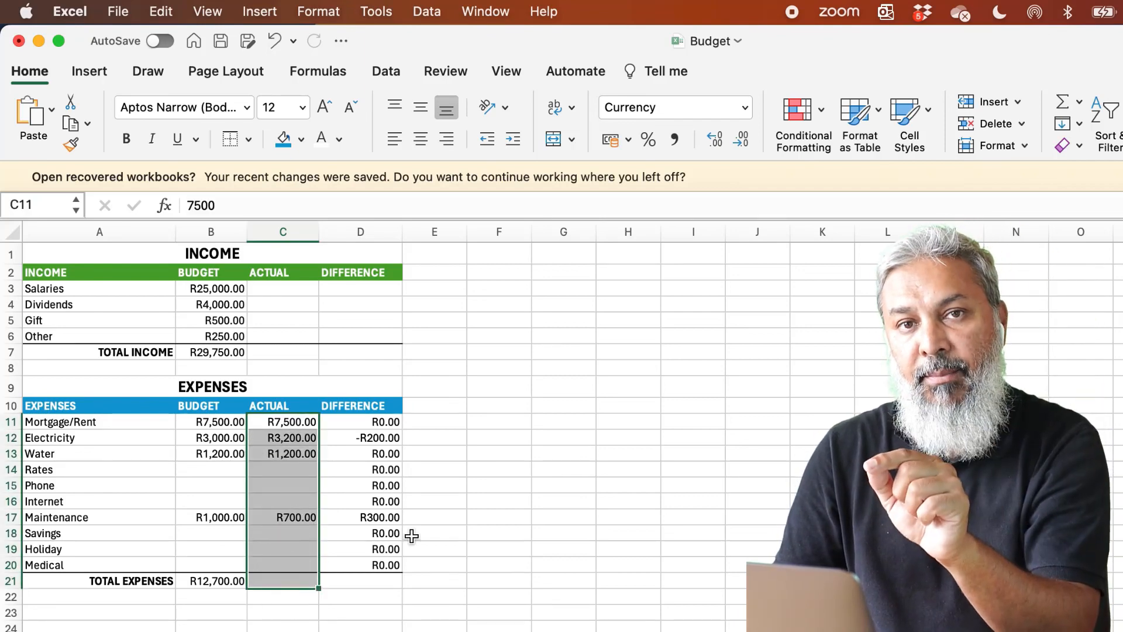
click(1062, 102)
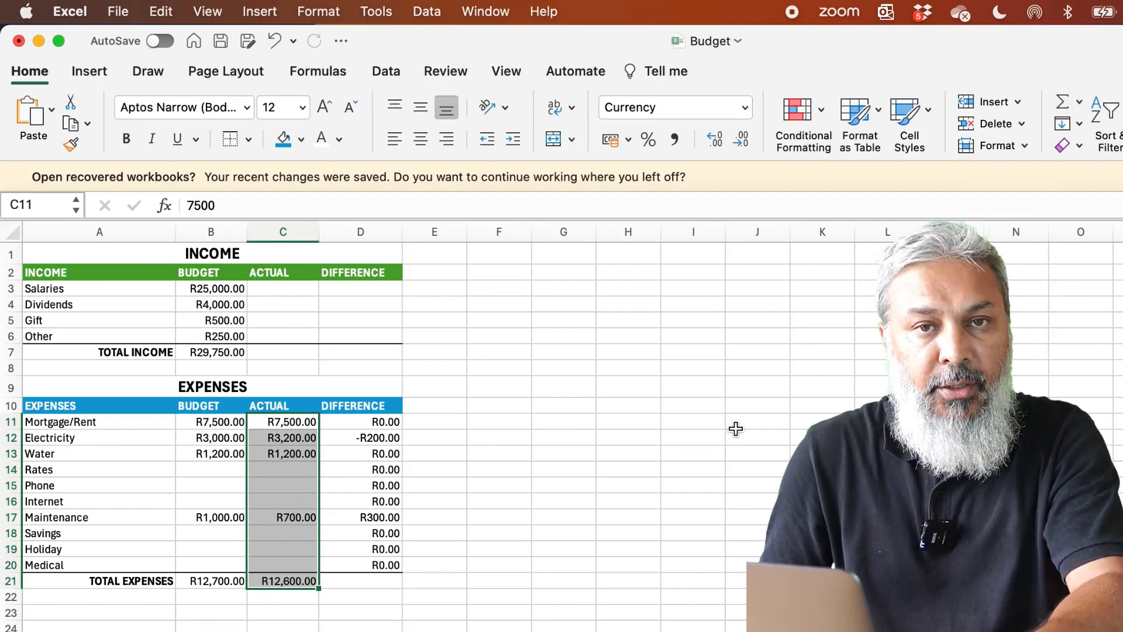
Total the expense differences from D11 to D20 with AutoSum in cell D21 and check its formula
click(346, 578)
drag(365, 420, 340, 580)
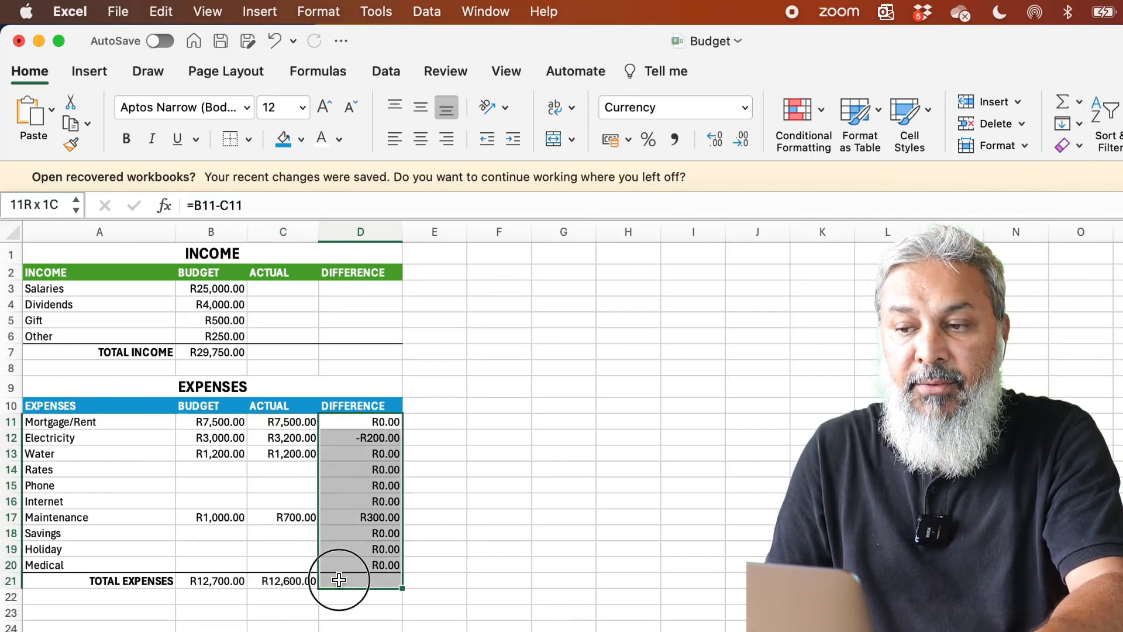
click(1063, 100)
click(354, 596)
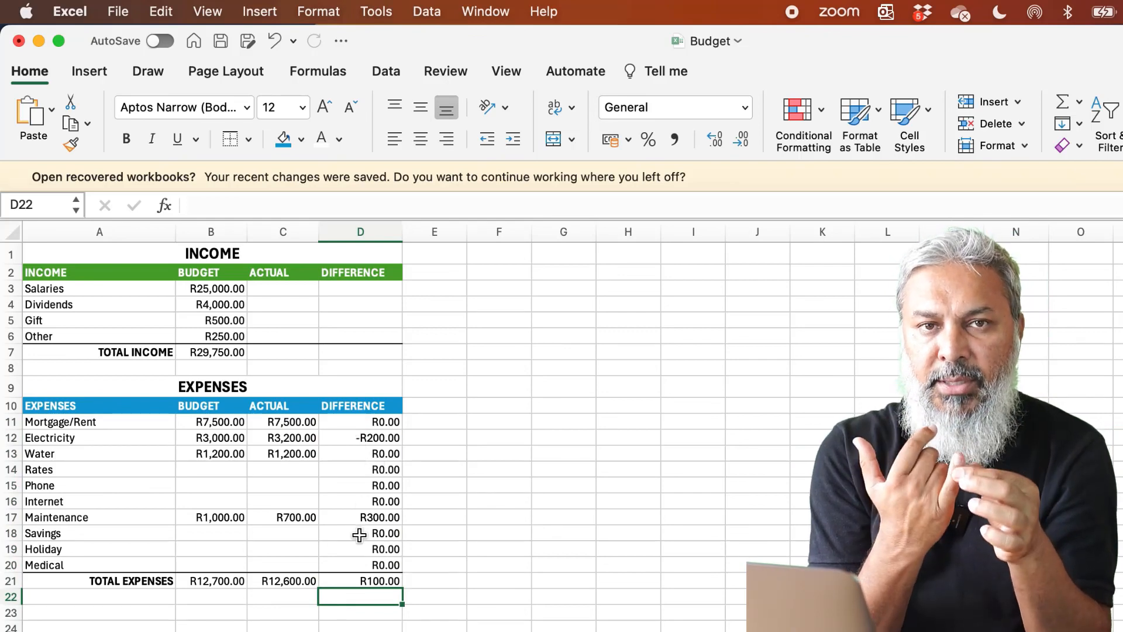
click(346, 582)
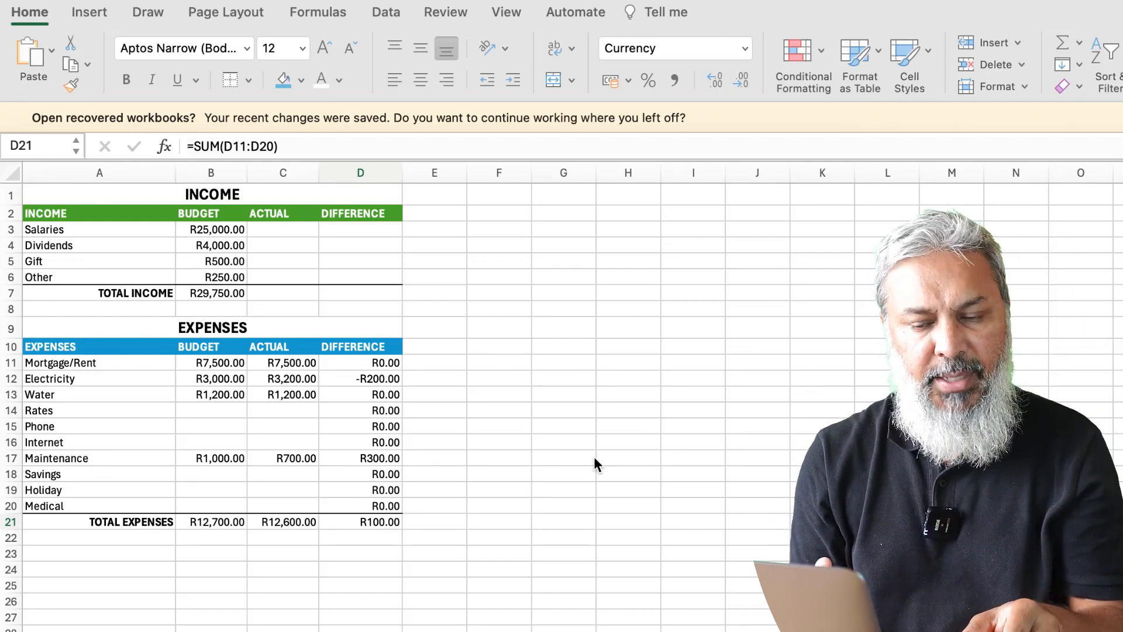
Merge and centre cells A23 to D23 below the expenses table
click(118, 553)
click(106, 559)
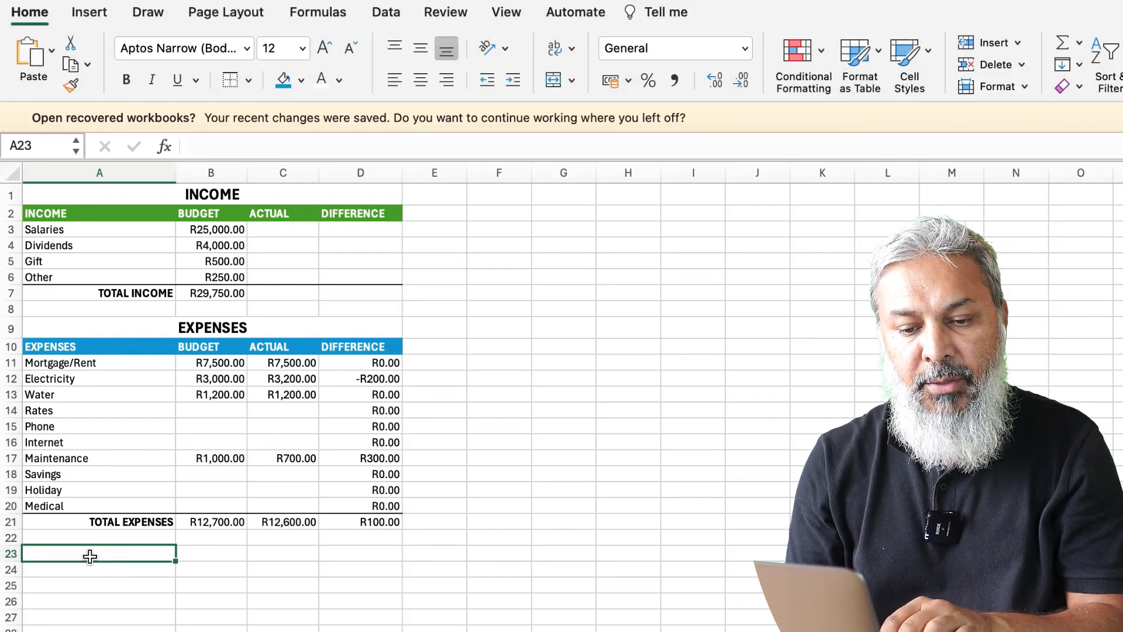
drag(105, 551, 351, 553)
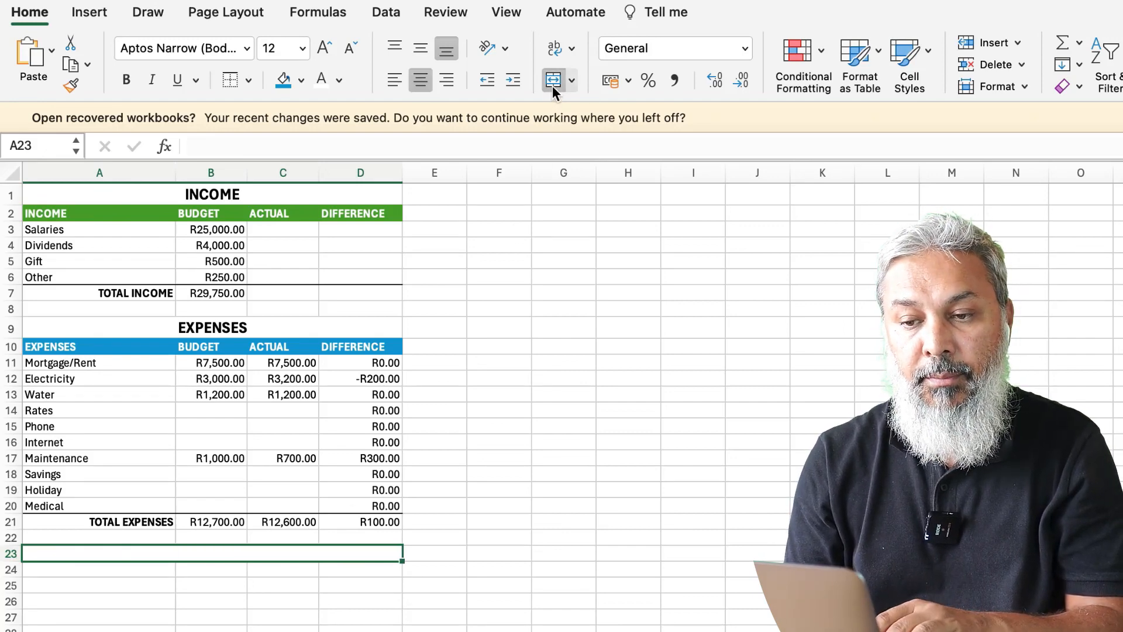
Copy the EXPENSES title from row 9 with its formatting into the merged cell A23
click(215, 331)
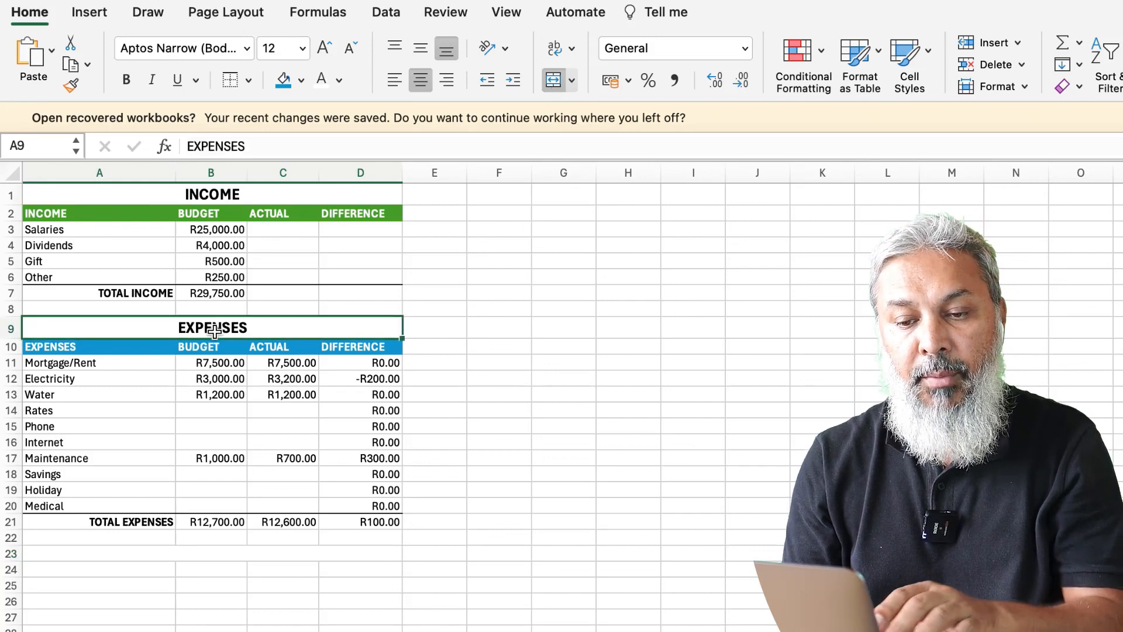
click(210, 553)
text(EXPENSES)
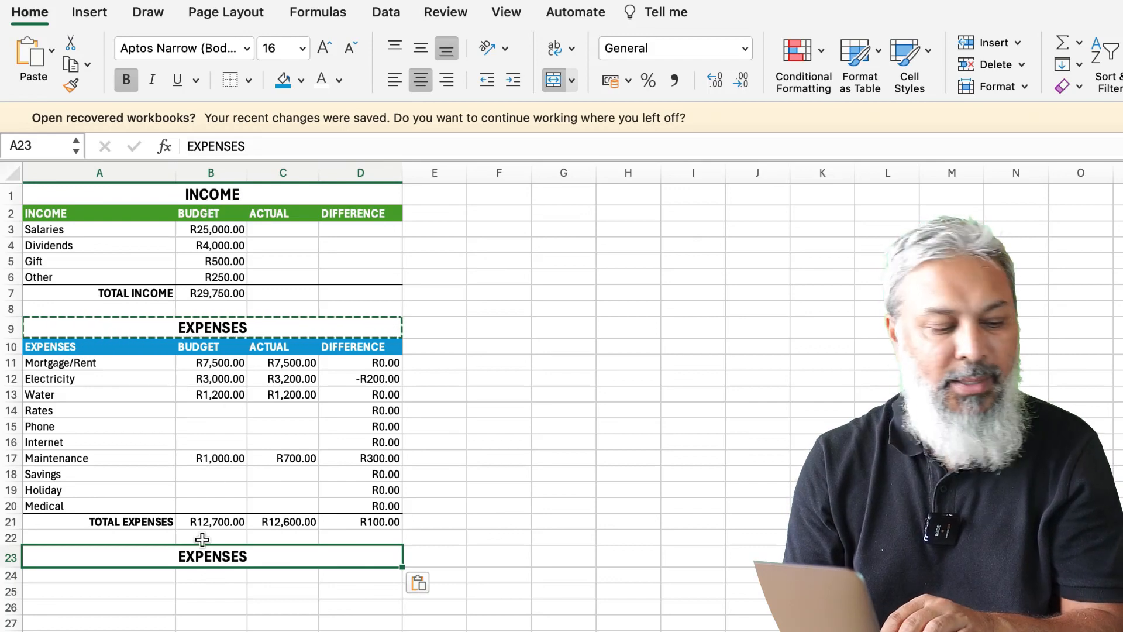
Replace the text of the copied title in A23 with SUMMARY
click(289, 147)
key(BackSpace)
key(BackSpace)
key(BackSpace)
key(BackSpace)
key(BackSpace)
key(BackSpace)
key(BackSpace)
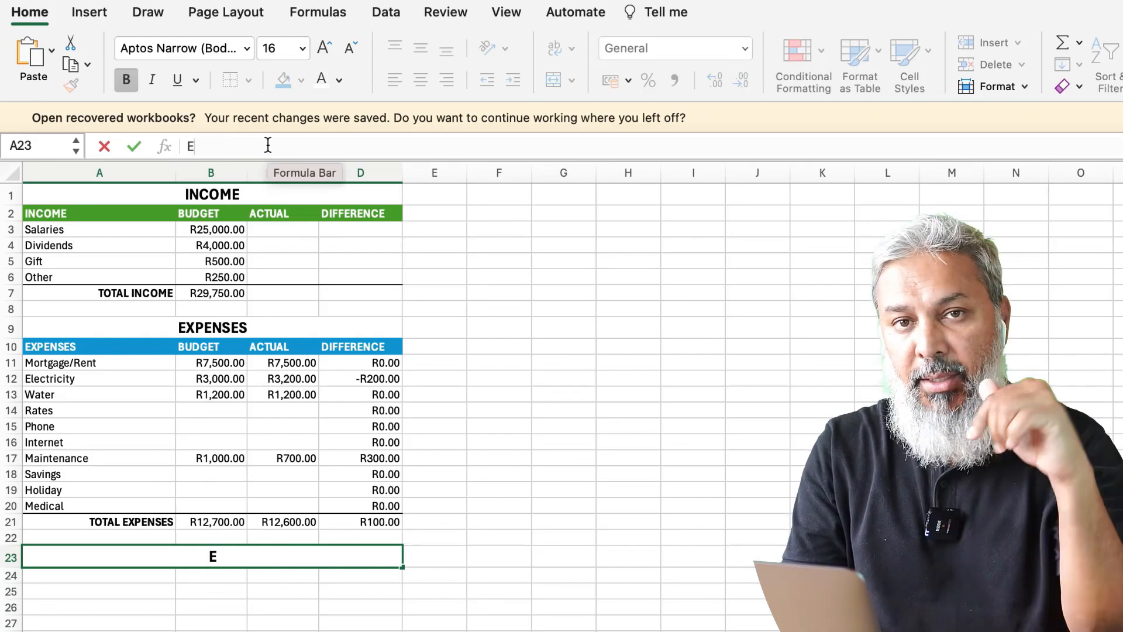
key(BackSpace)
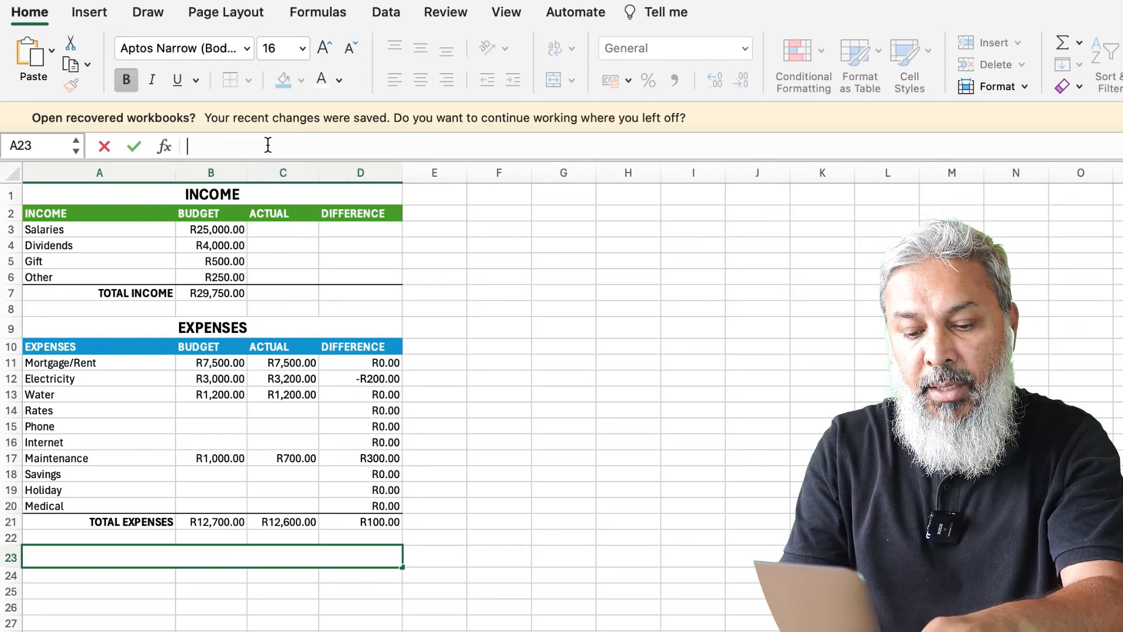
text(SUMMARY)
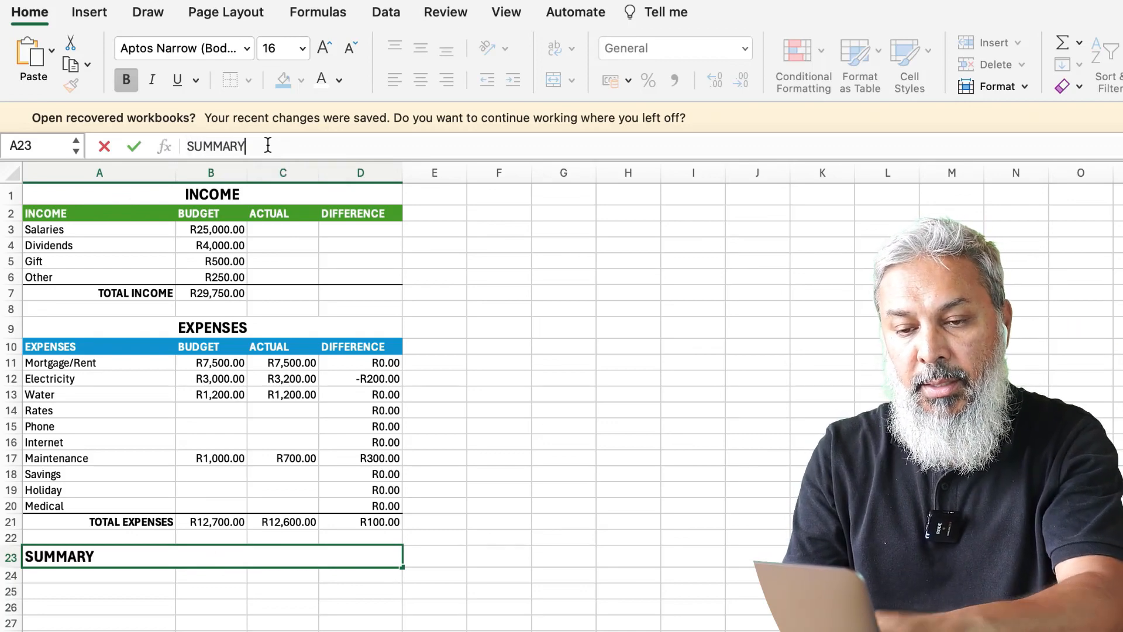
key(Return)
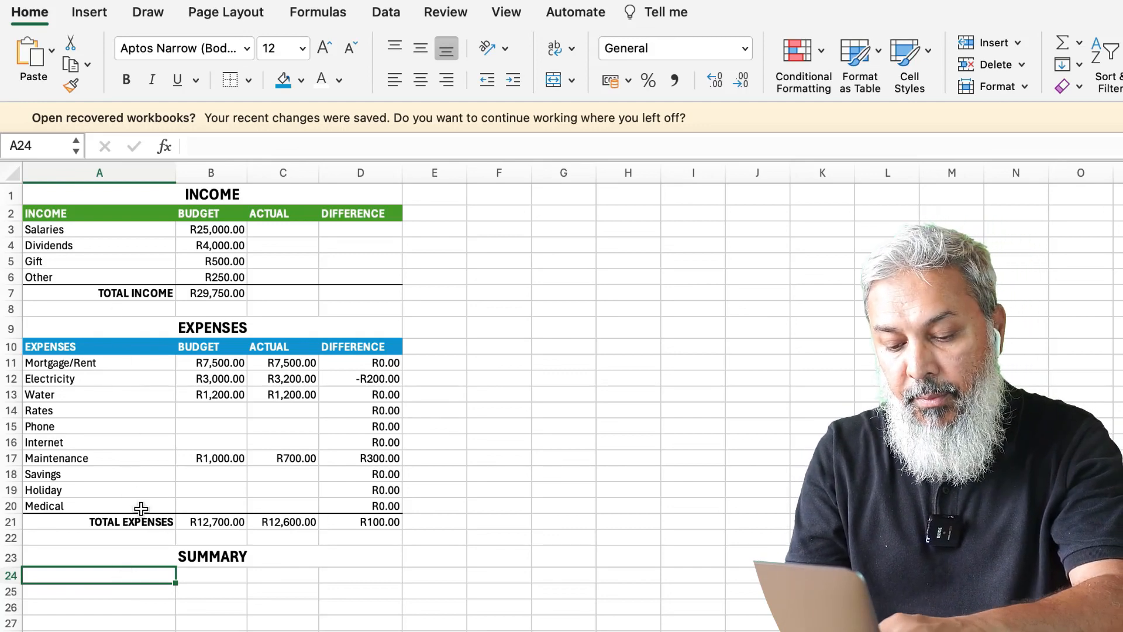
Enter the headers BUDGET SUMMARY, BUDGET, ACTUAL and DIFFERENCE in cells A24 to D24 under the SUMMARY title
text(BUDGE)
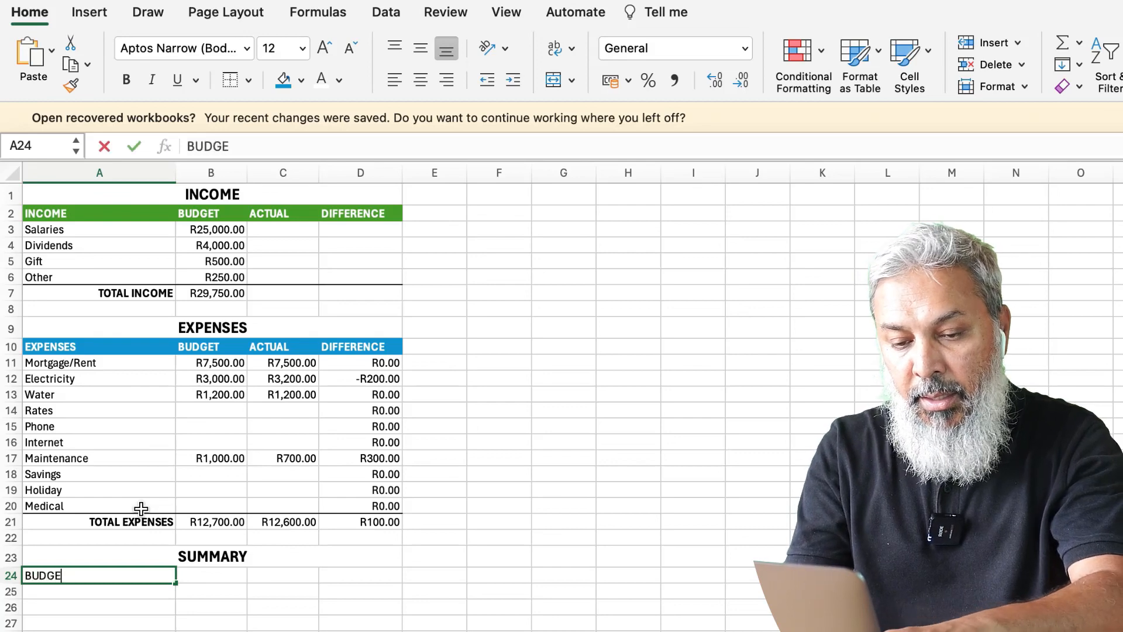
text(T SUMMARY)
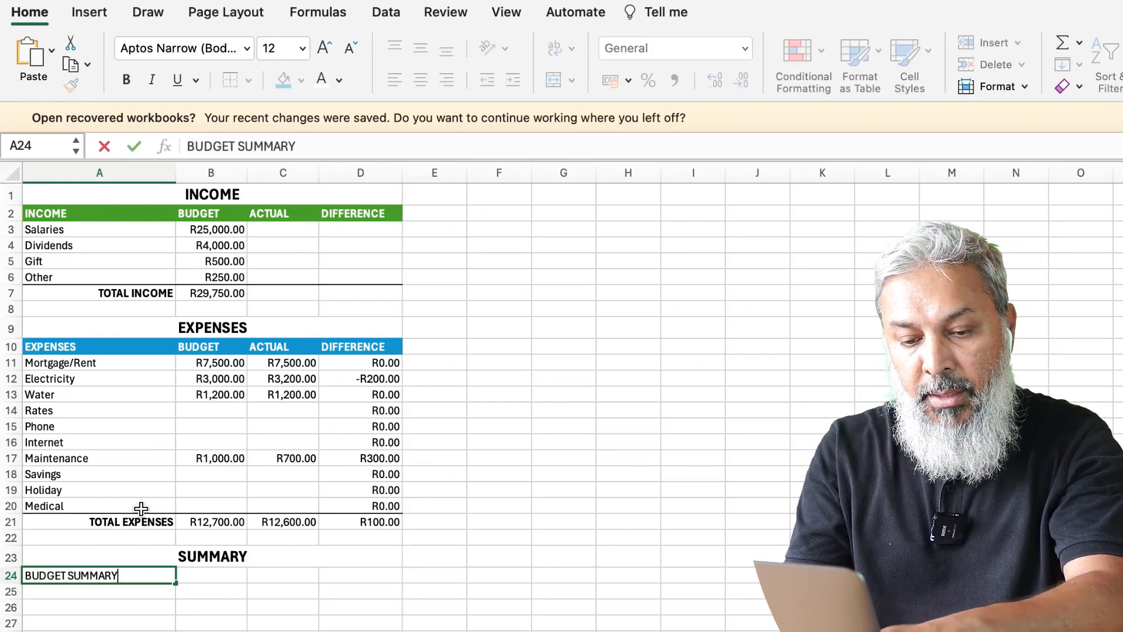
key(Tab)
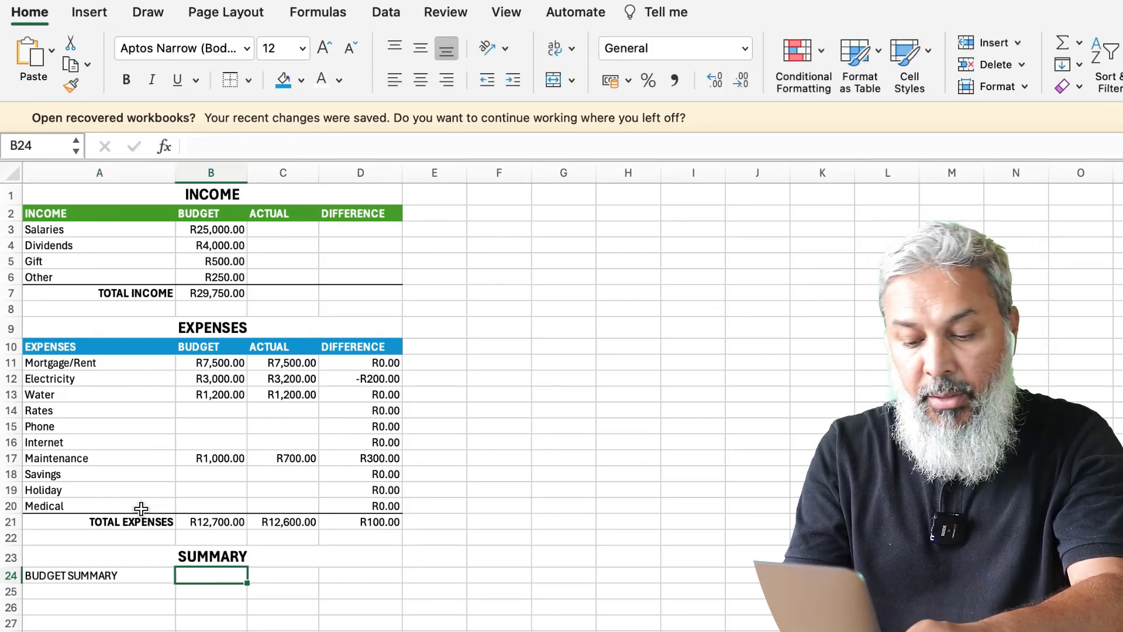
text(BU)
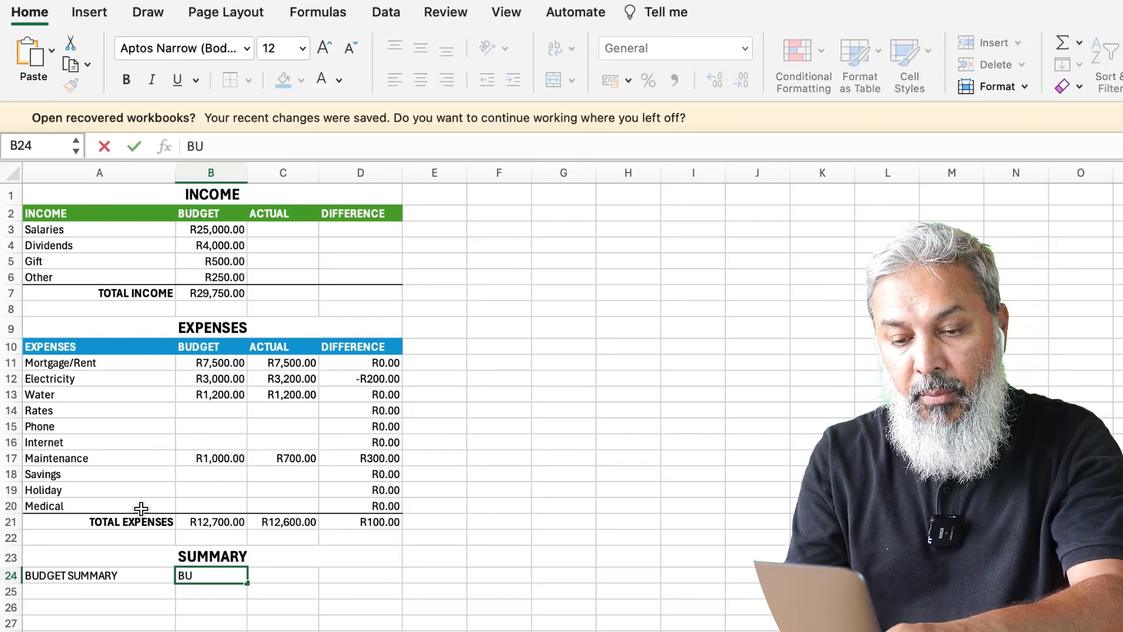
text(DGET)
key(Tab)
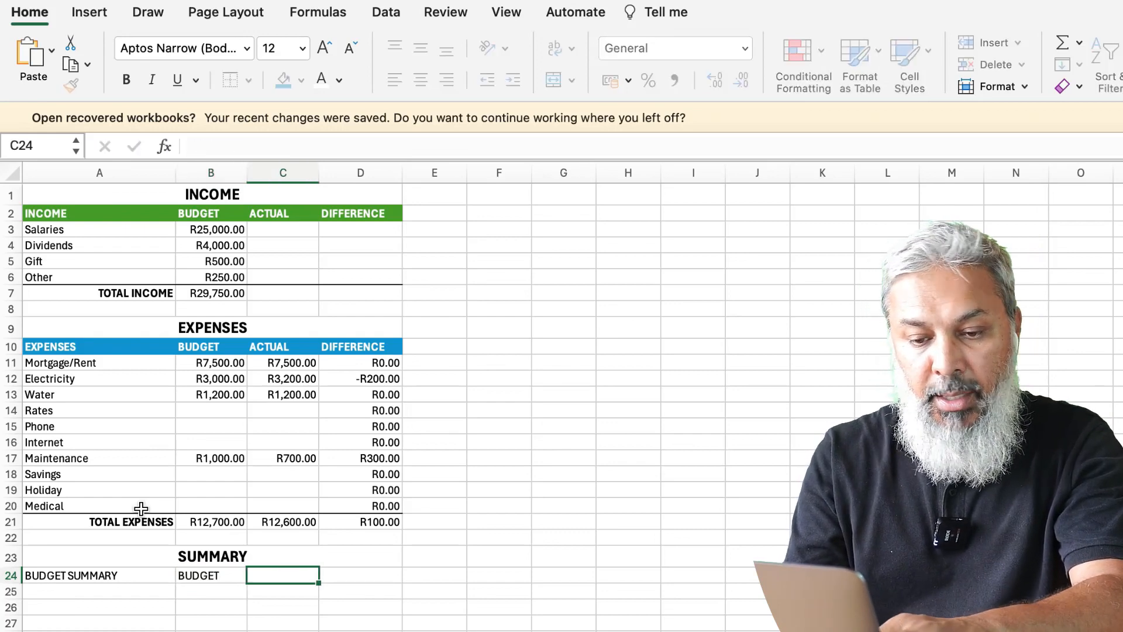
text(ACTUAL)
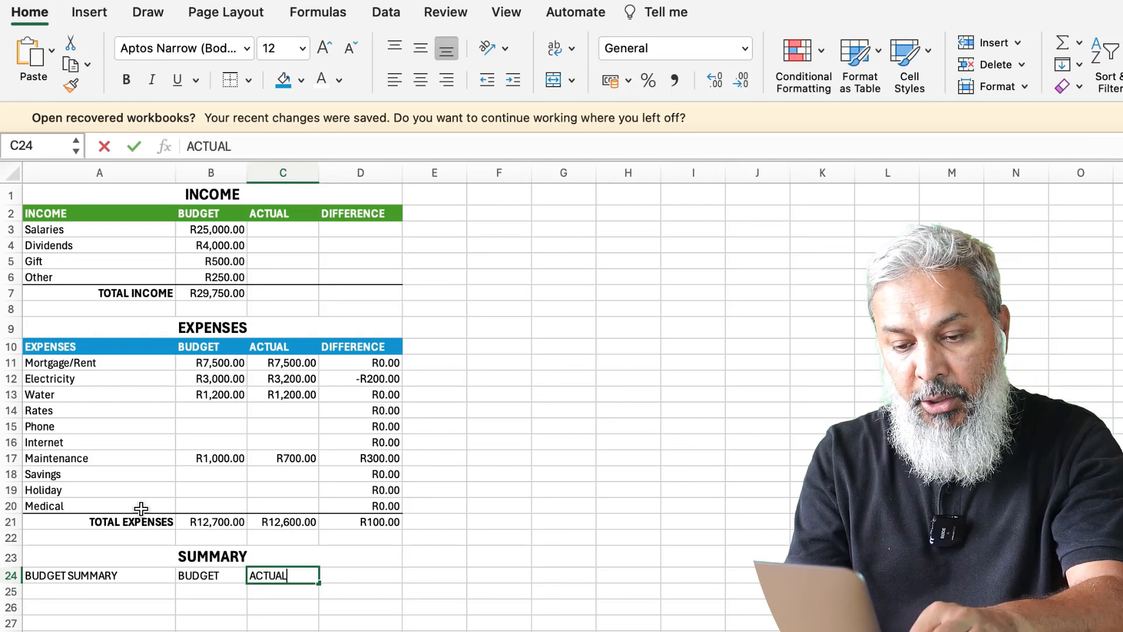
key(Tab)
text(DIF)
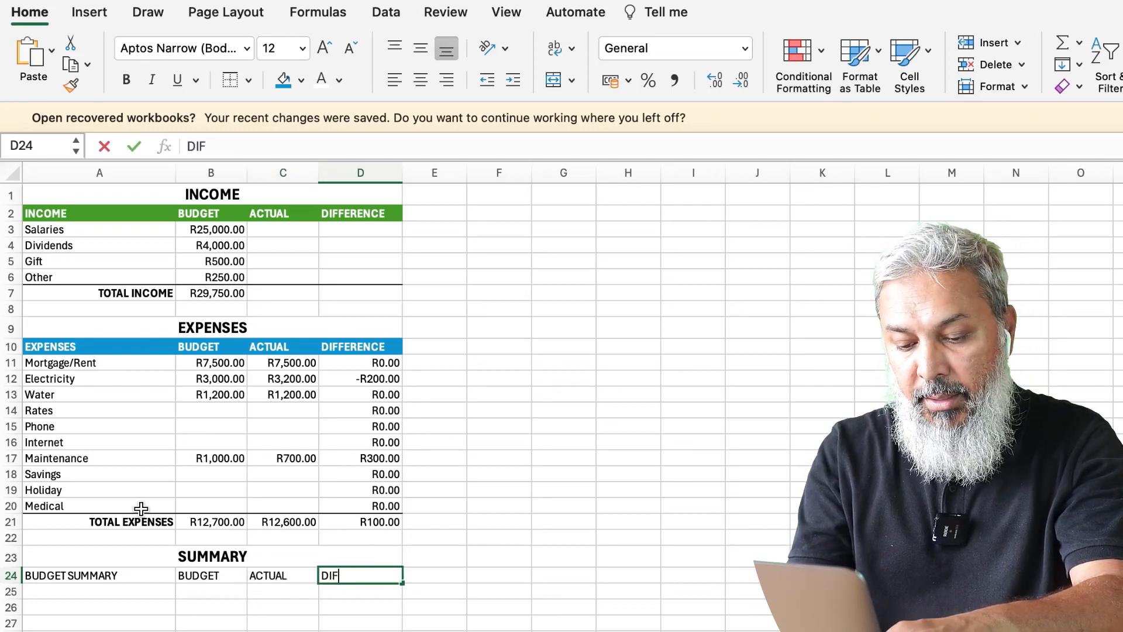
text(FERENCE)
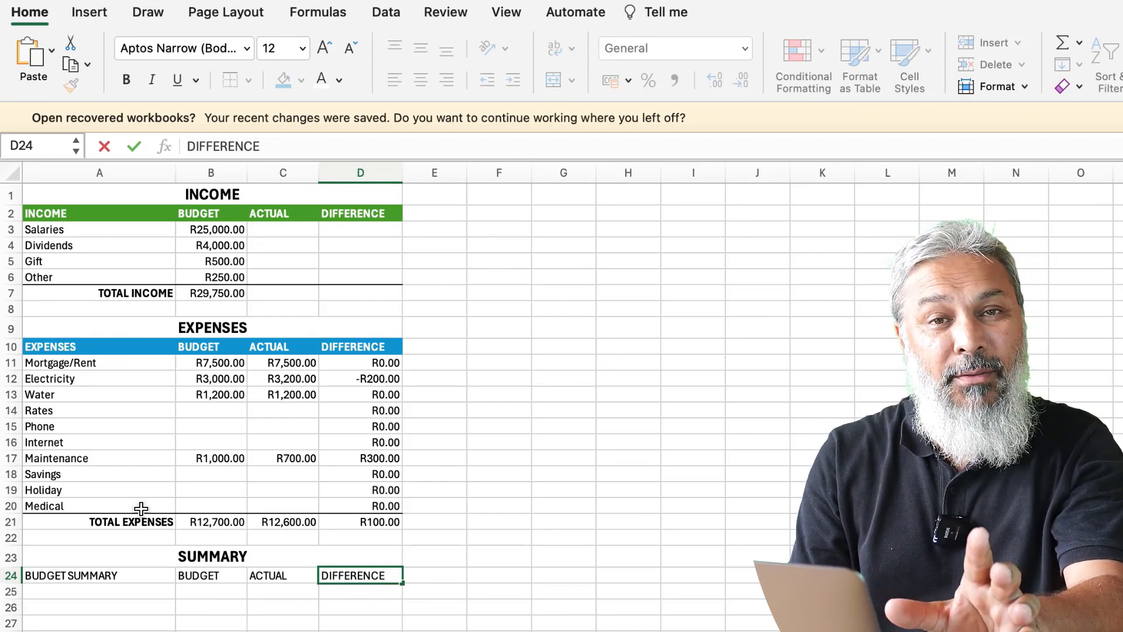
key(Return)
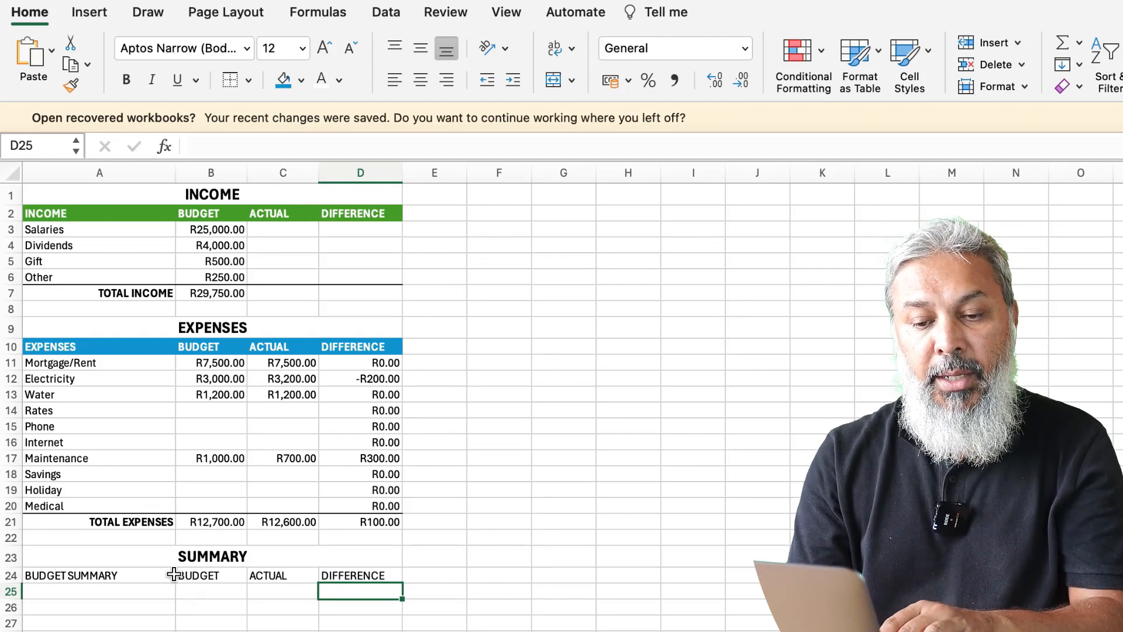
Format the header cells A24 to D24 with a dark grey fill and bold white text
drag(156, 575, 377, 575)
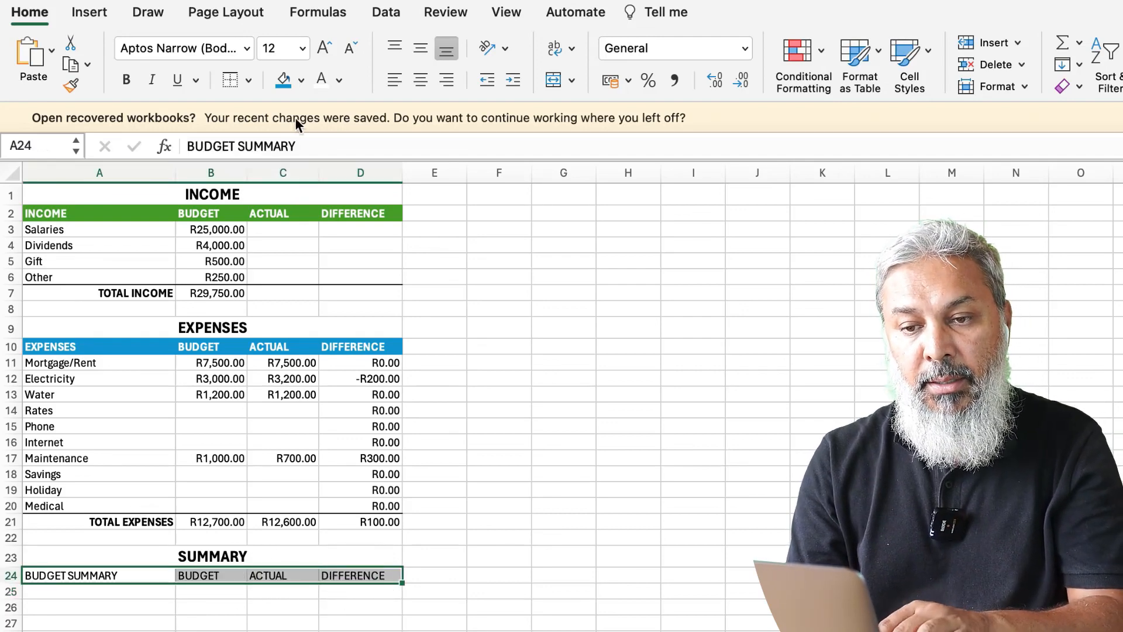
click(302, 82)
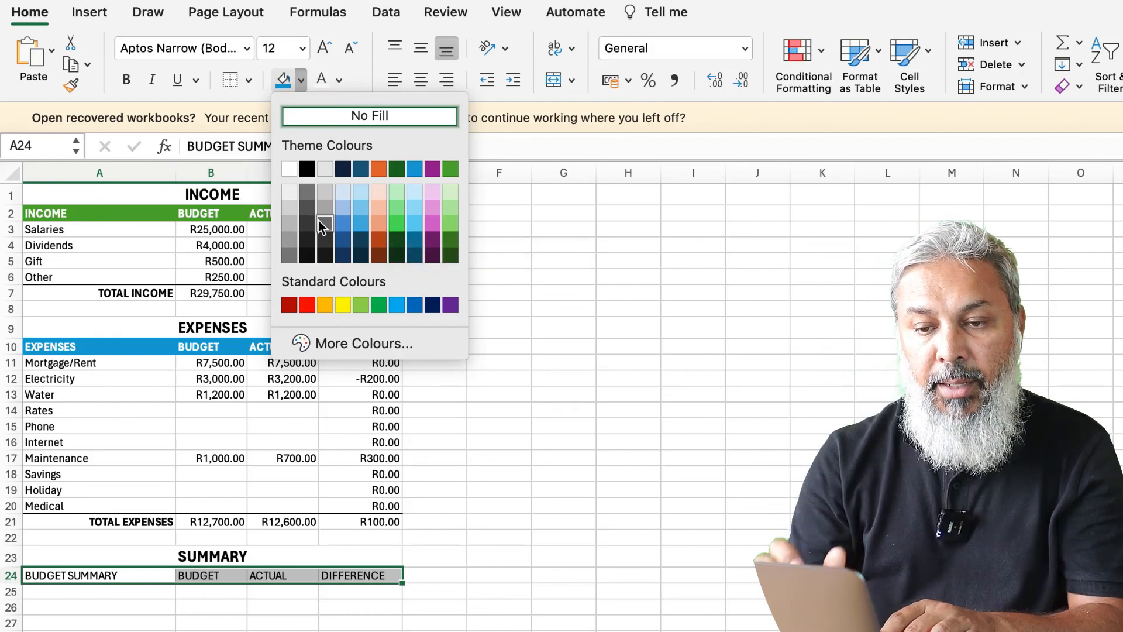
click(321, 220)
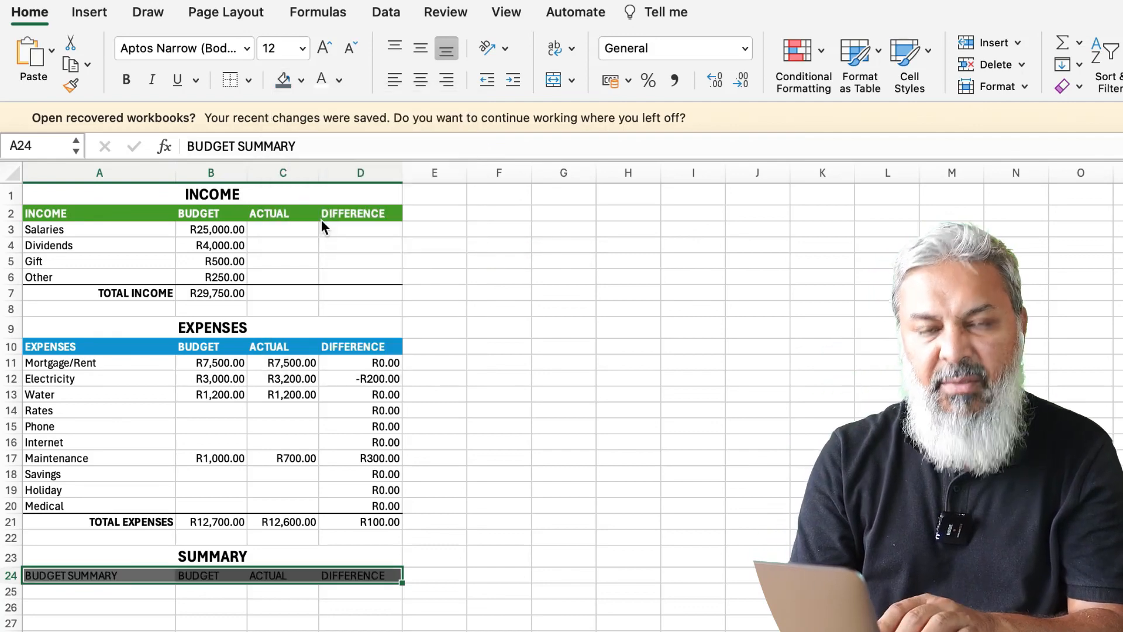
click(321, 81)
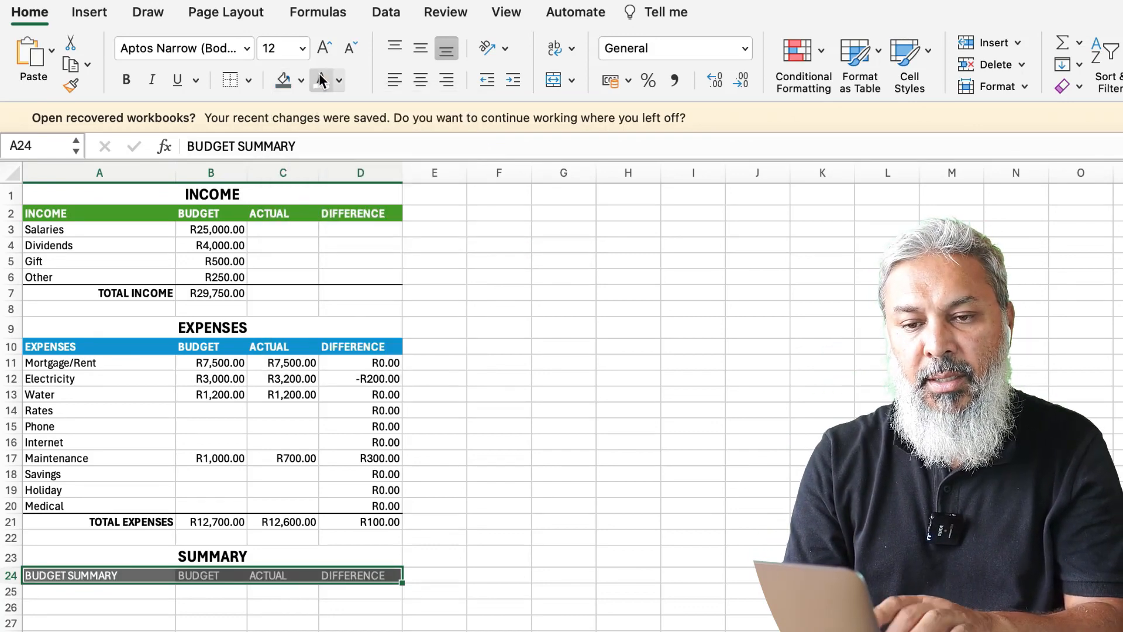
click(125, 85)
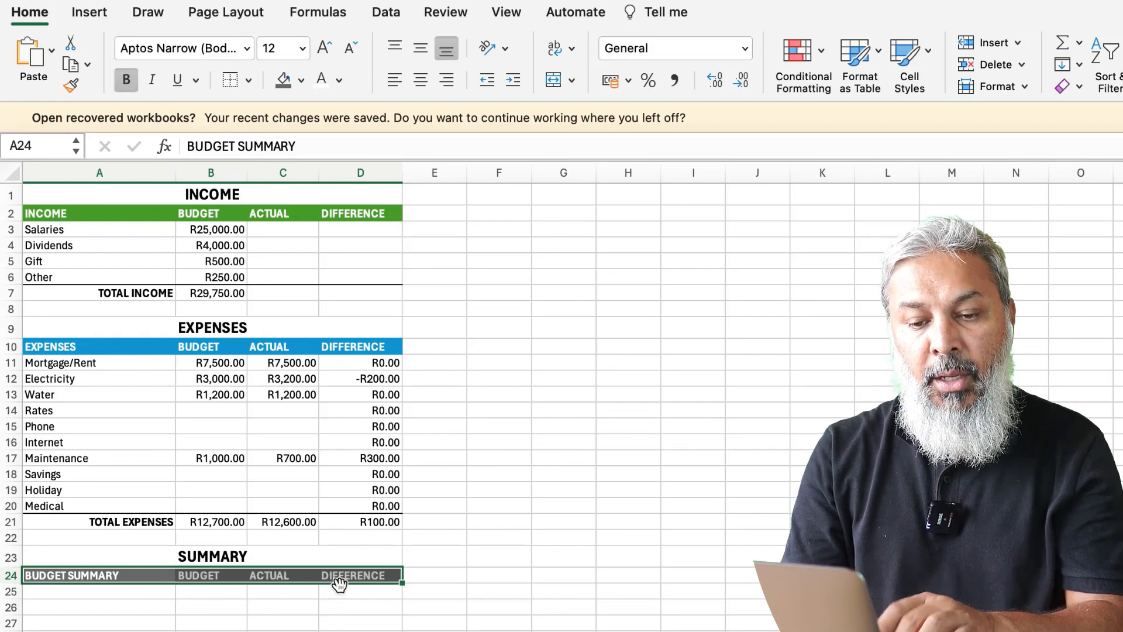
Enter the row labels Total Income in A25 and Total Expenses in A26 below the summary headers
click(136, 592)
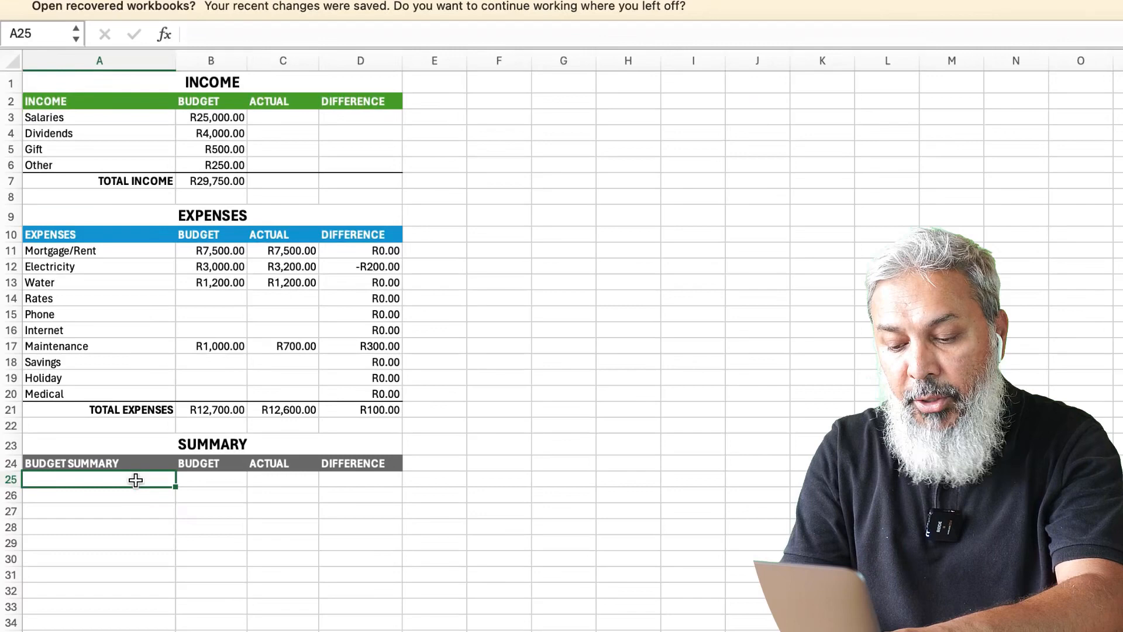
text(To)
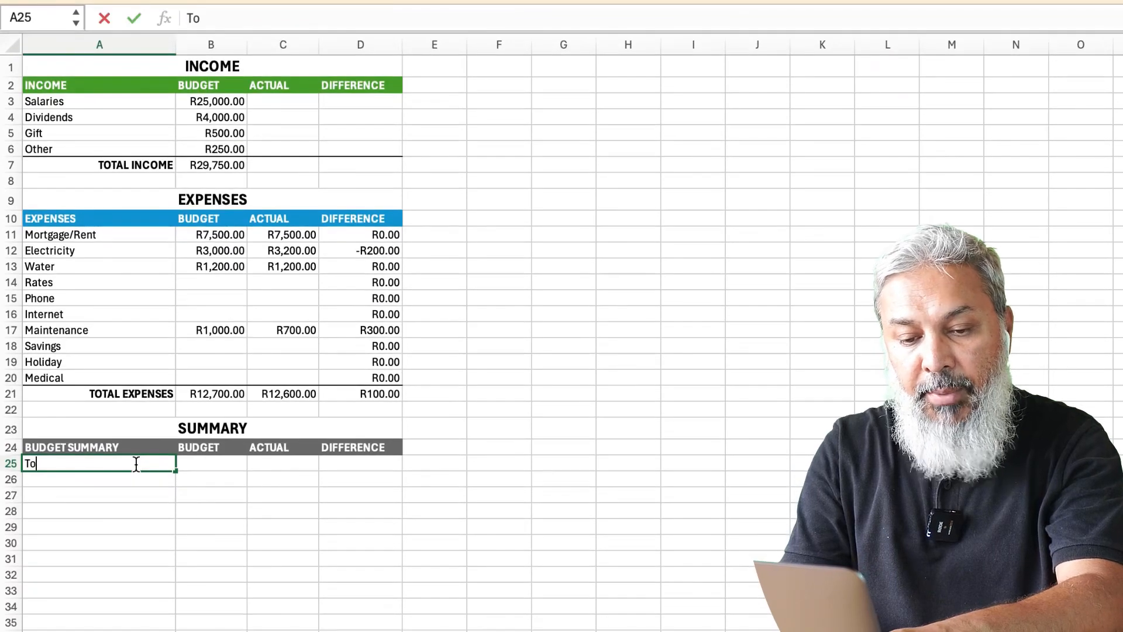
text(tal Income)
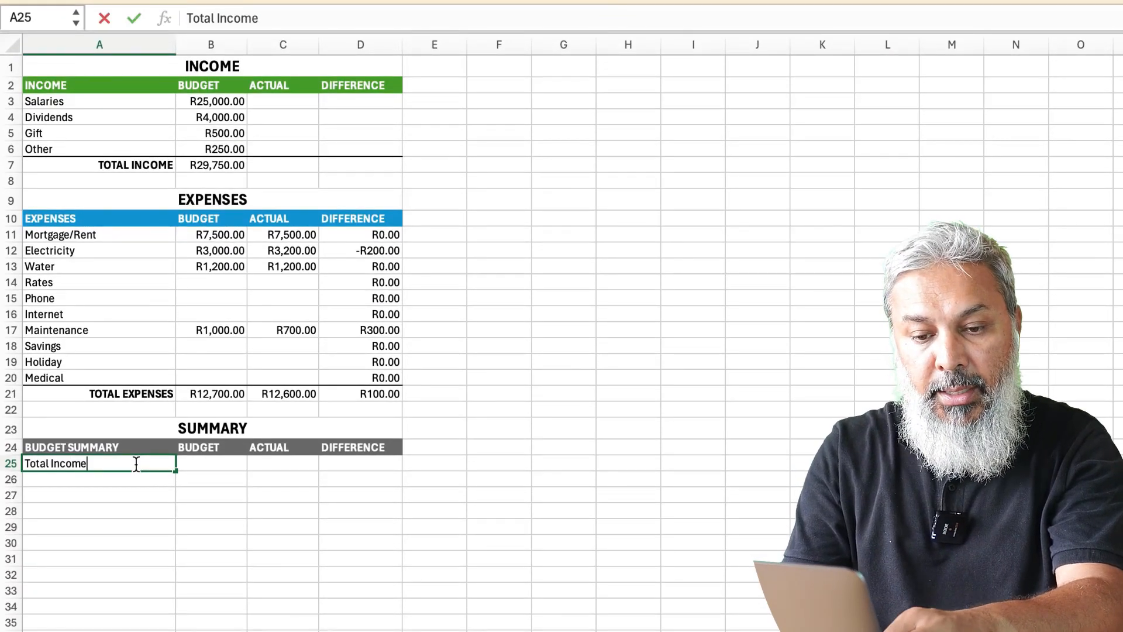
key(Return)
text(To)
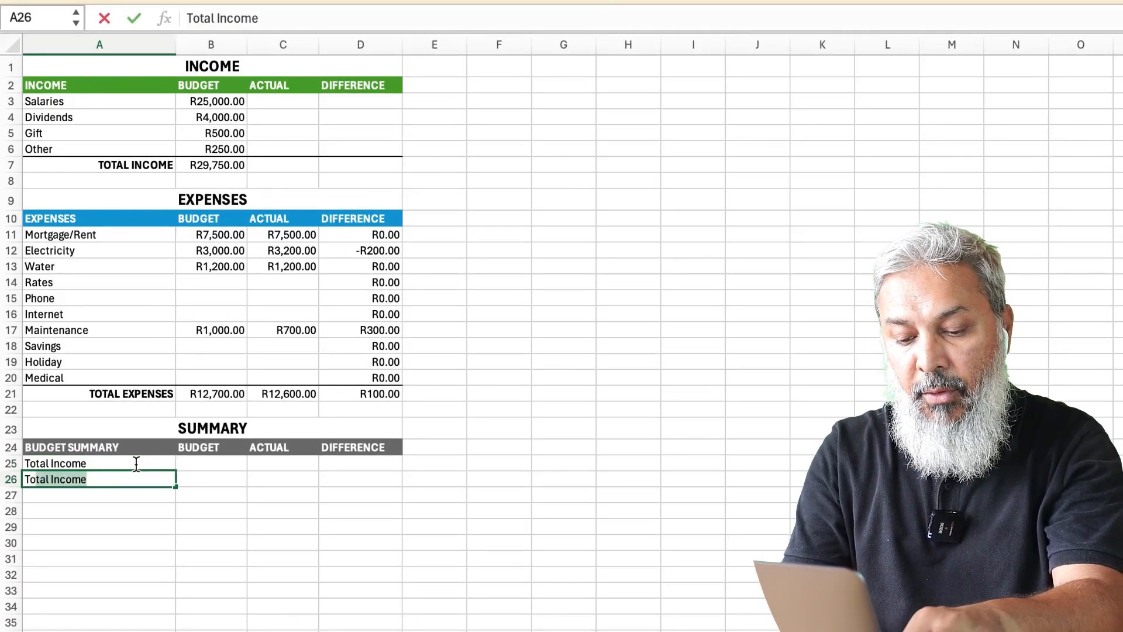
text(al)
key(BackSpace)
key(BackSpace)
text(tal)
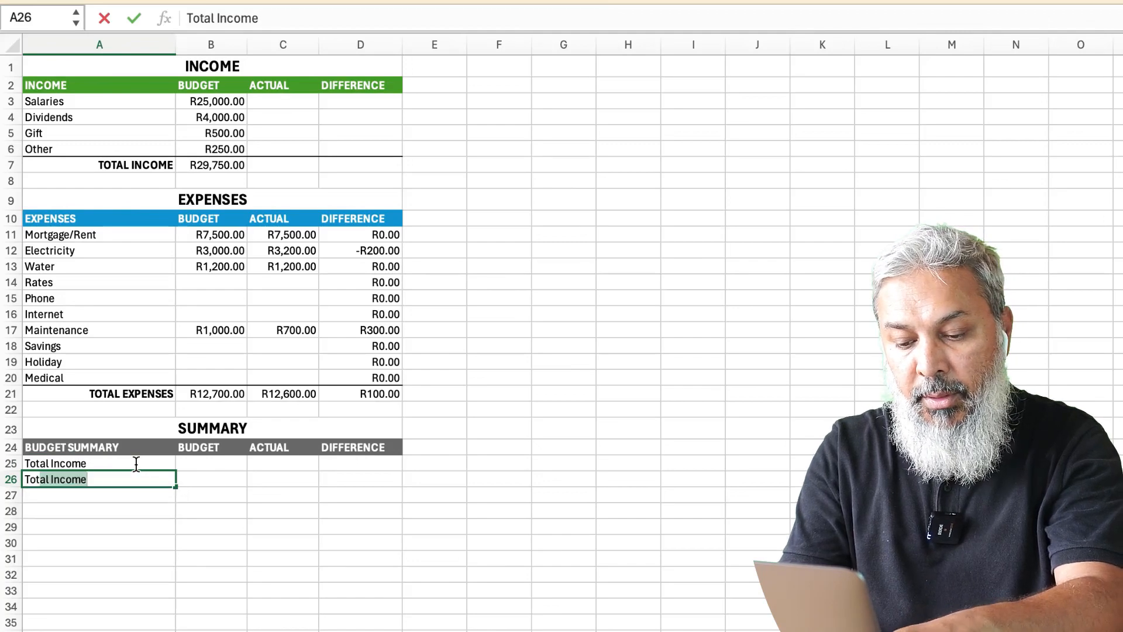
text( Expenses)
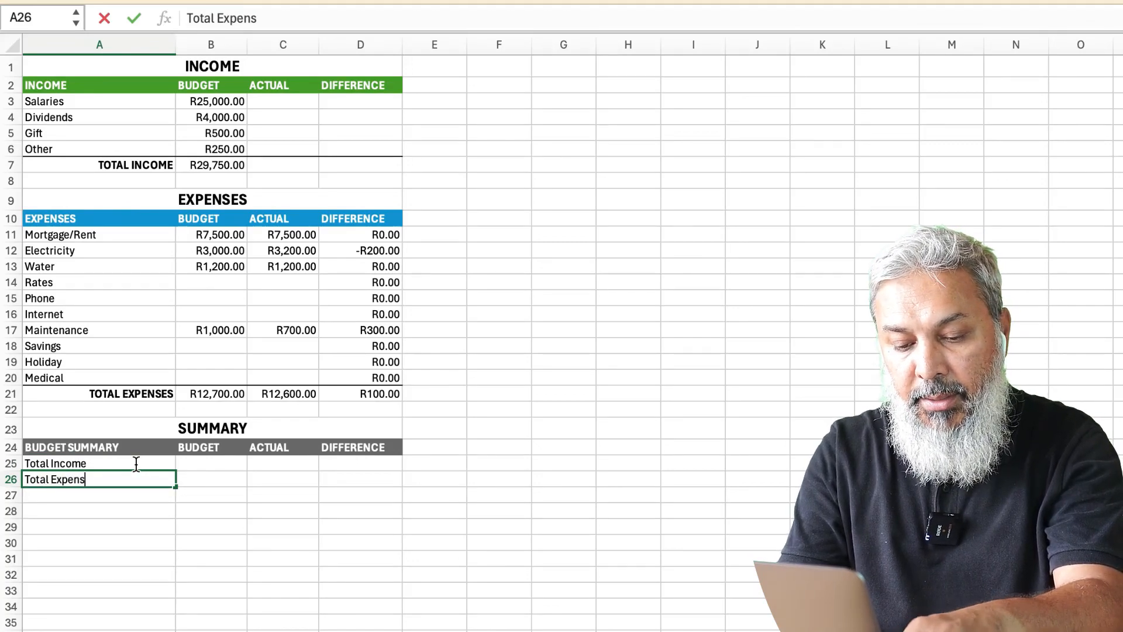
key(Tab)
key(Tab)
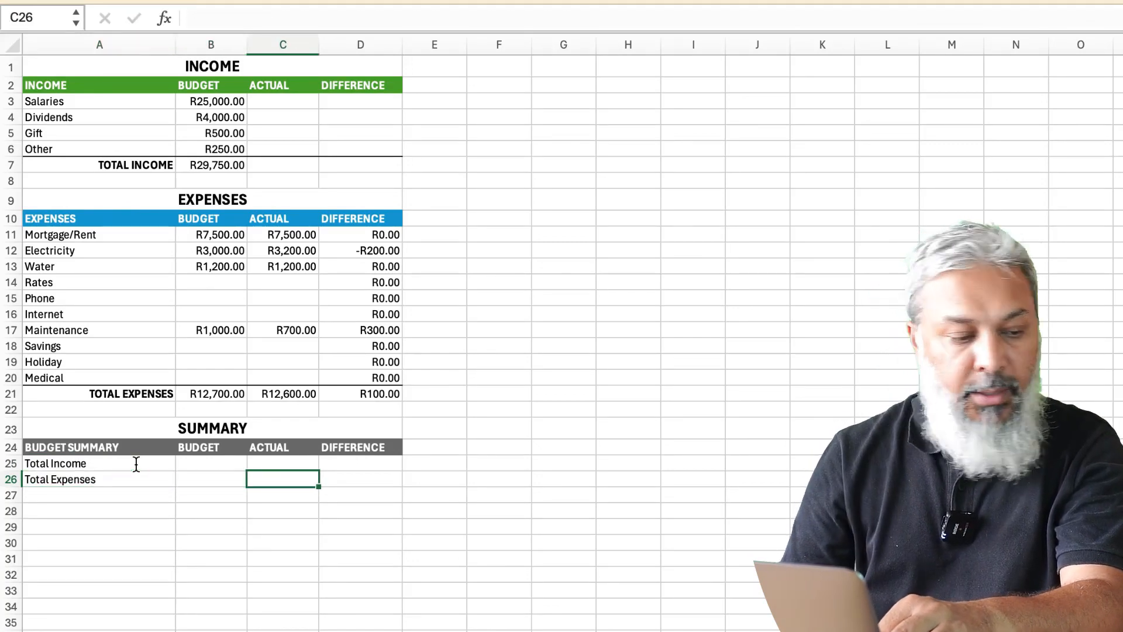
Link the budgeted Total Income in summary cell B25 to the income total with the formula =B7
key(Left)
key(Up)
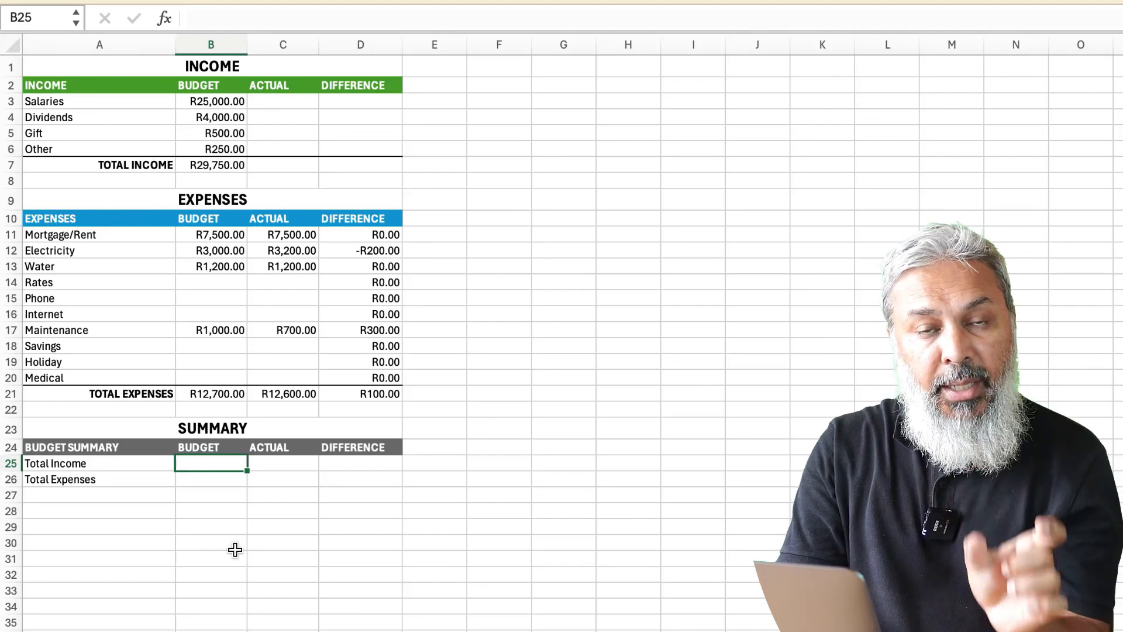
text(=)
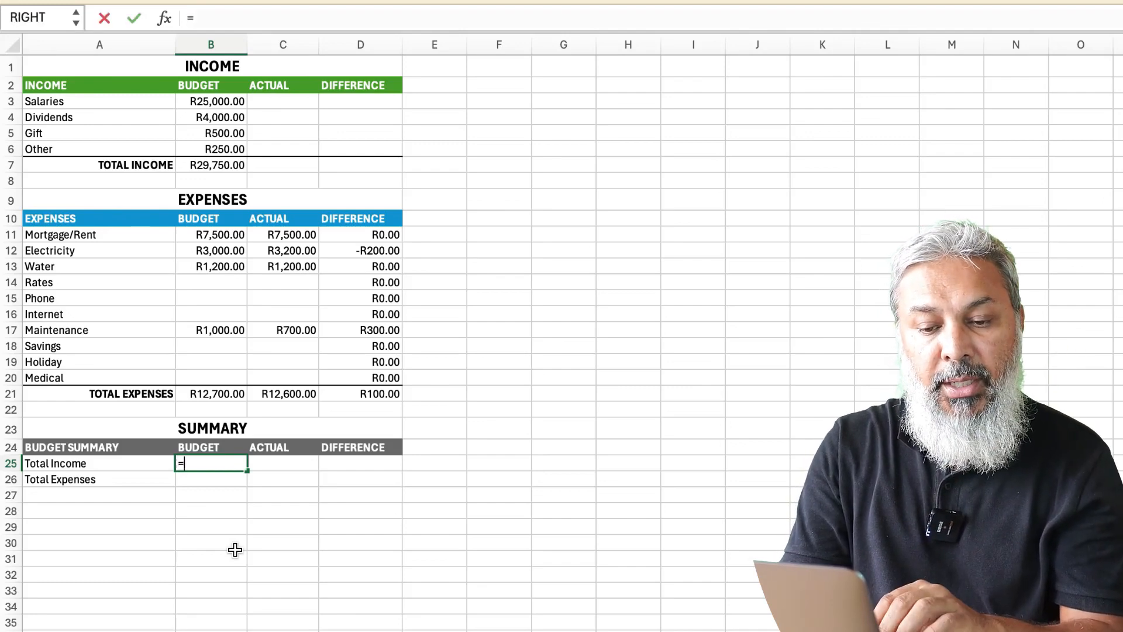
click(213, 166)
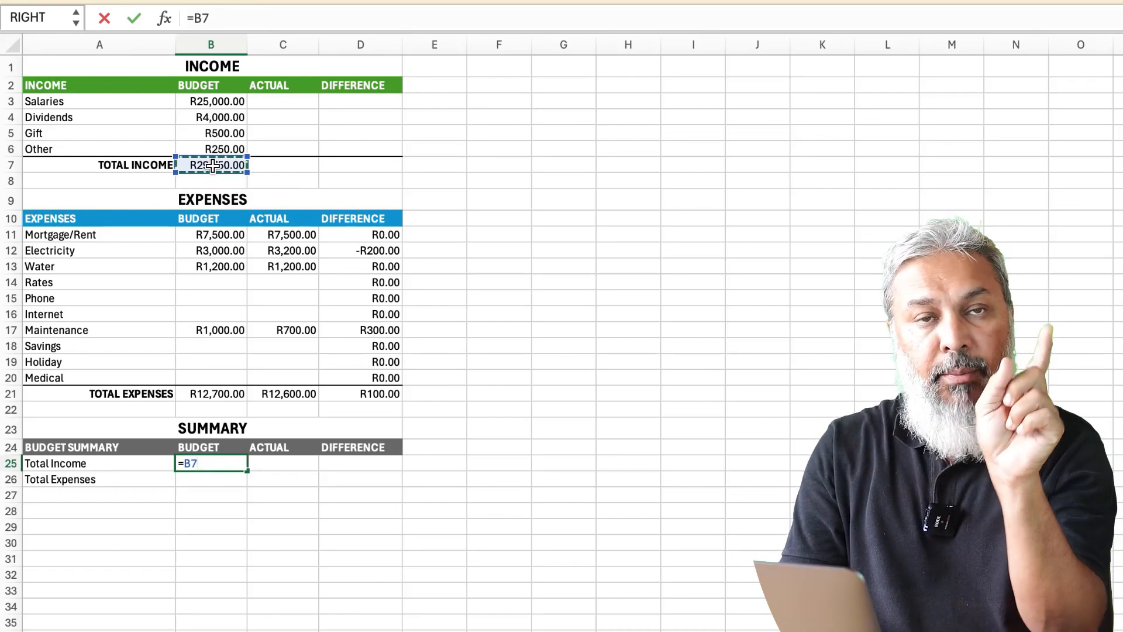
key(Return)
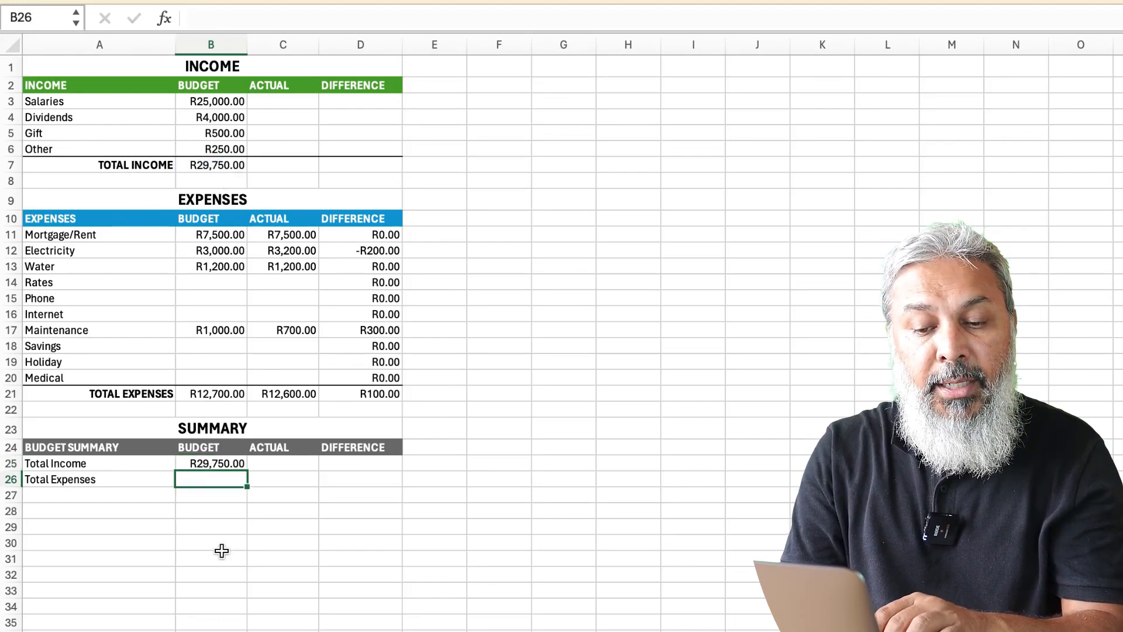
Set the Salaries budget in B3 to 26000 and check the linked Total Income in summary cell B25
click(222, 462)
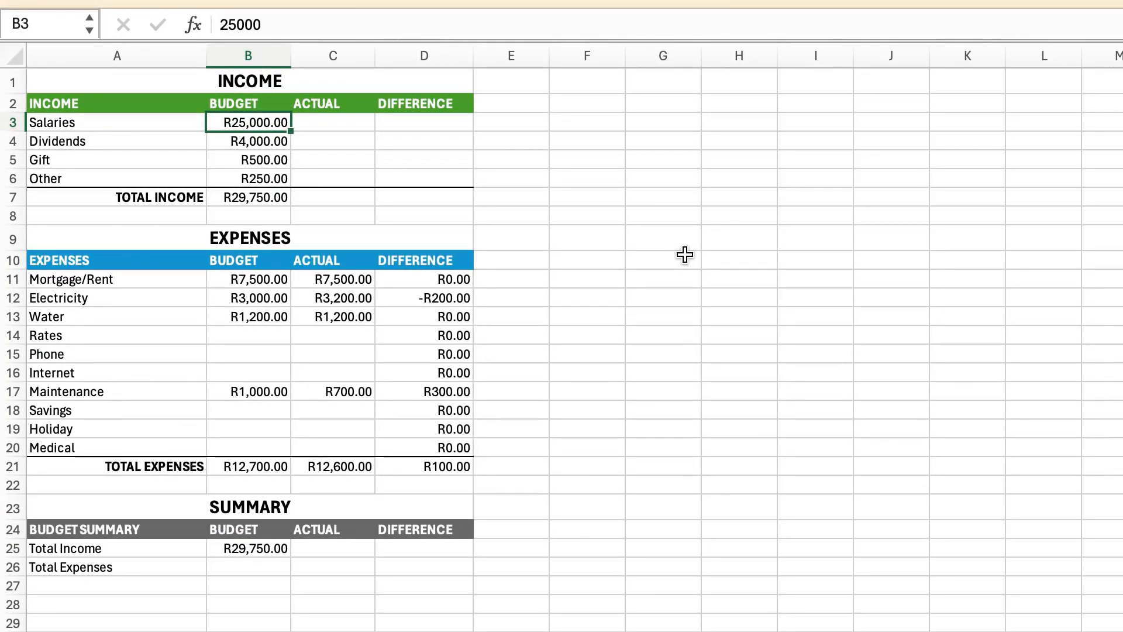
text(2)
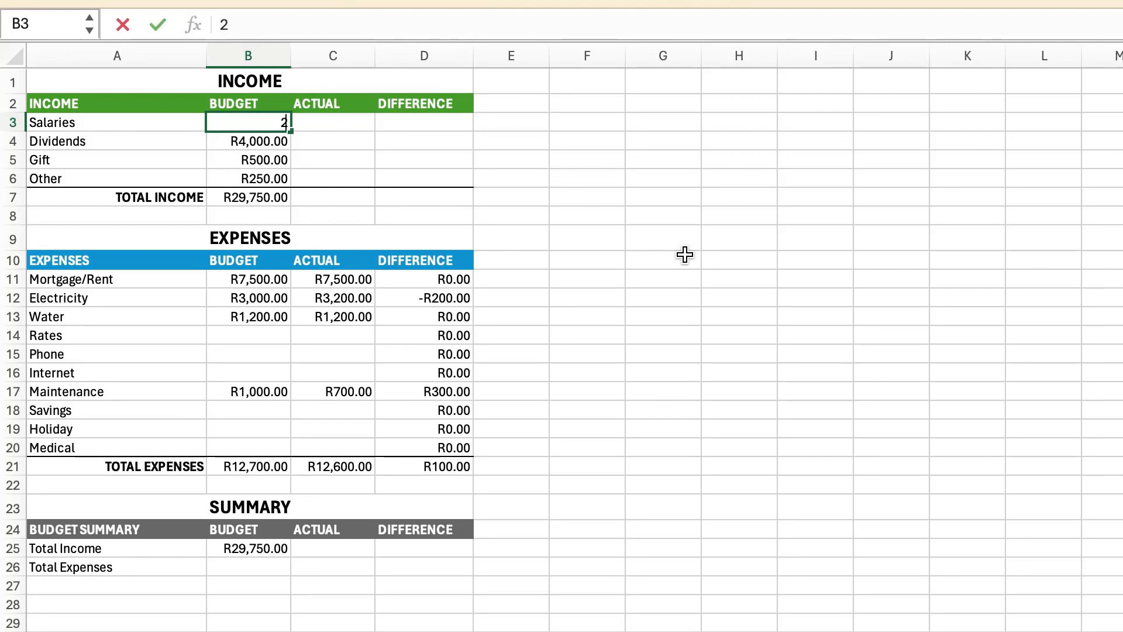
text(6000)
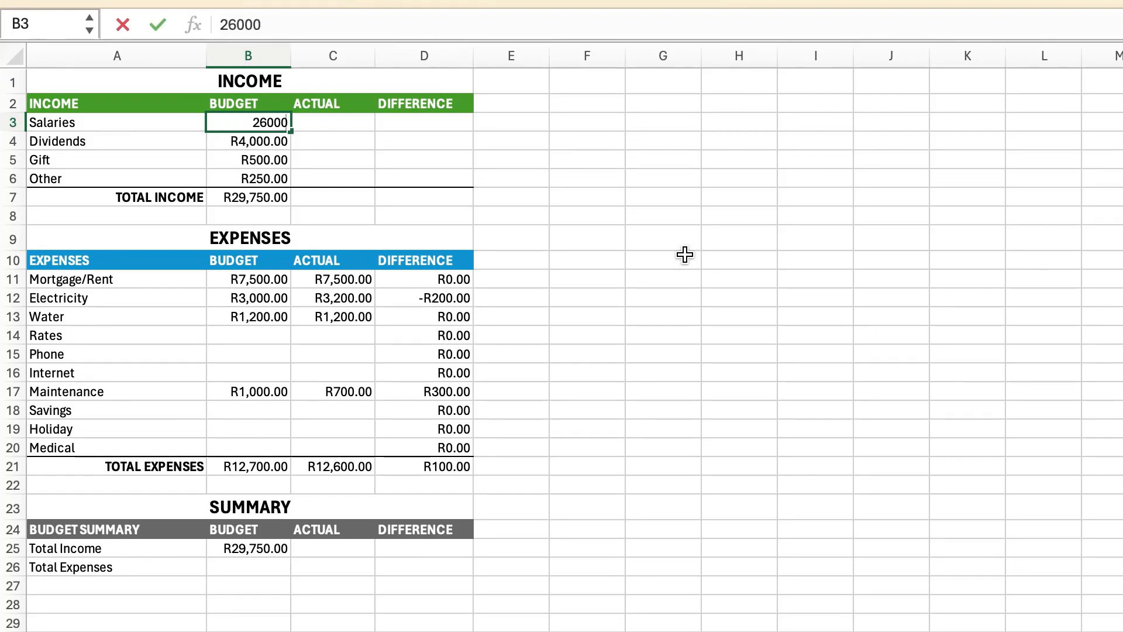
key(Return)
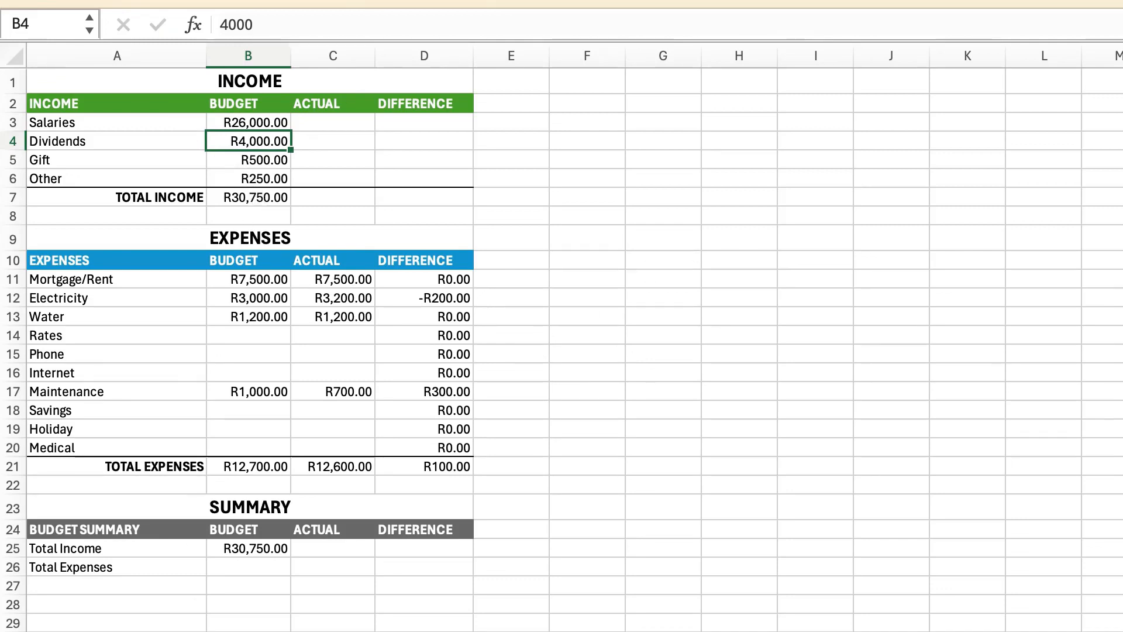
click(236, 536)
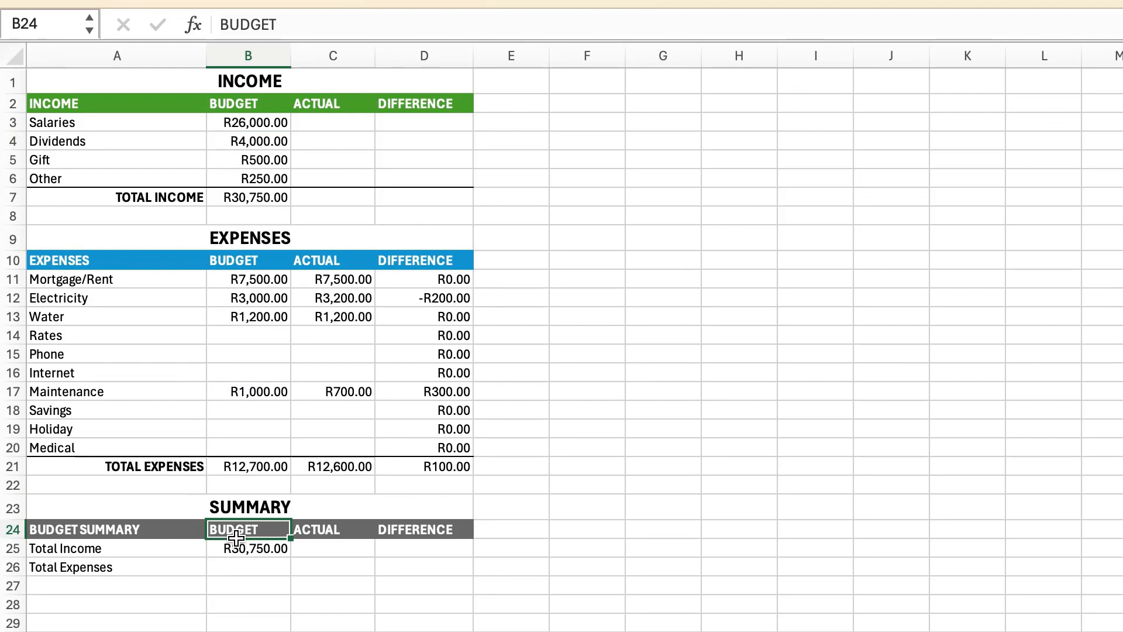
click(237, 548)
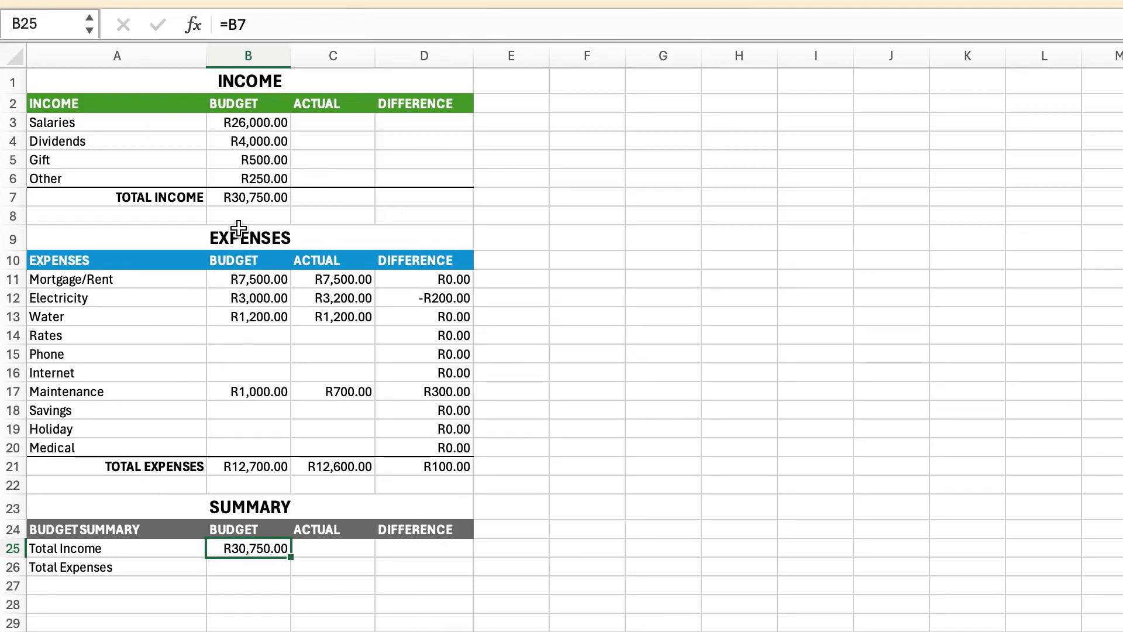
Link the budgeted Total Expenses in summary cell B26 to the expenses total in B21 with a cell reference formula
click(244, 463)
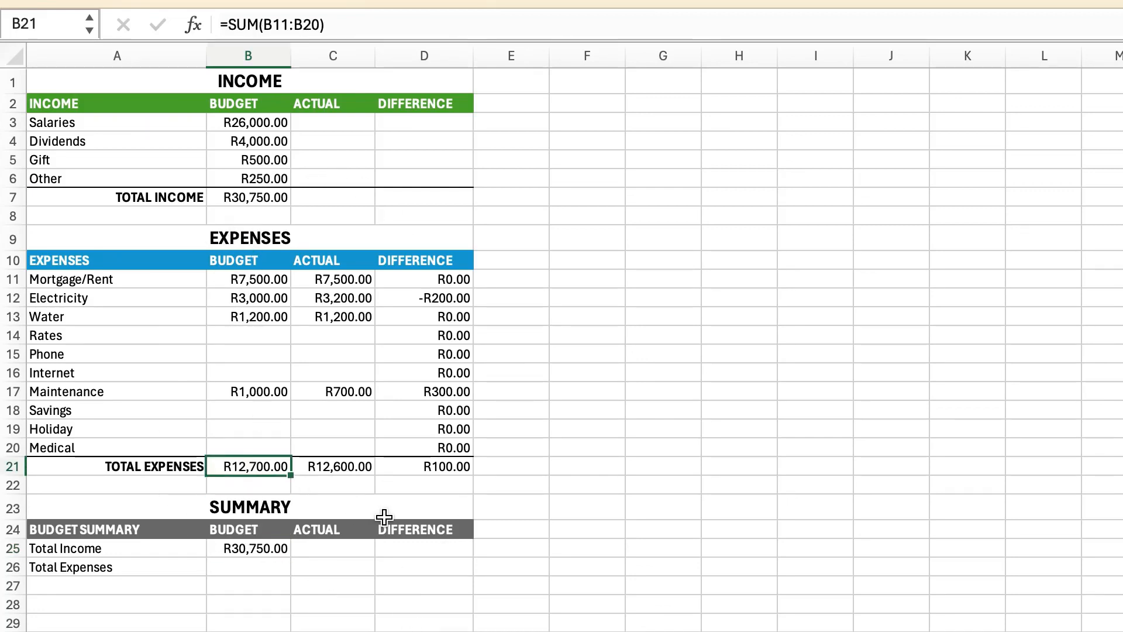
click(242, 567)
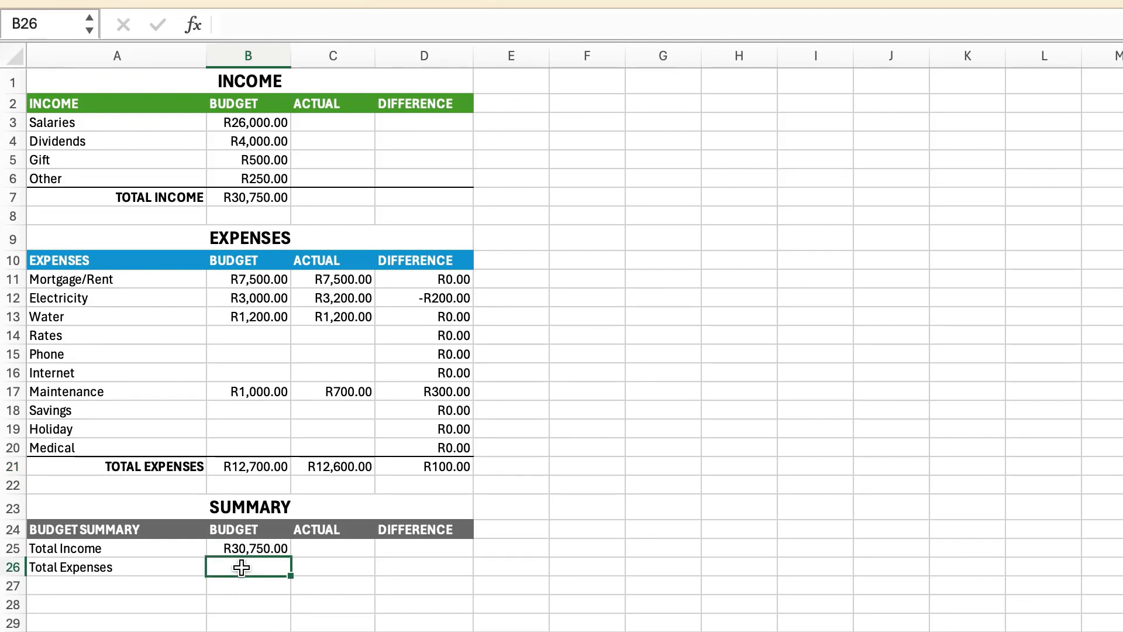
text(=)
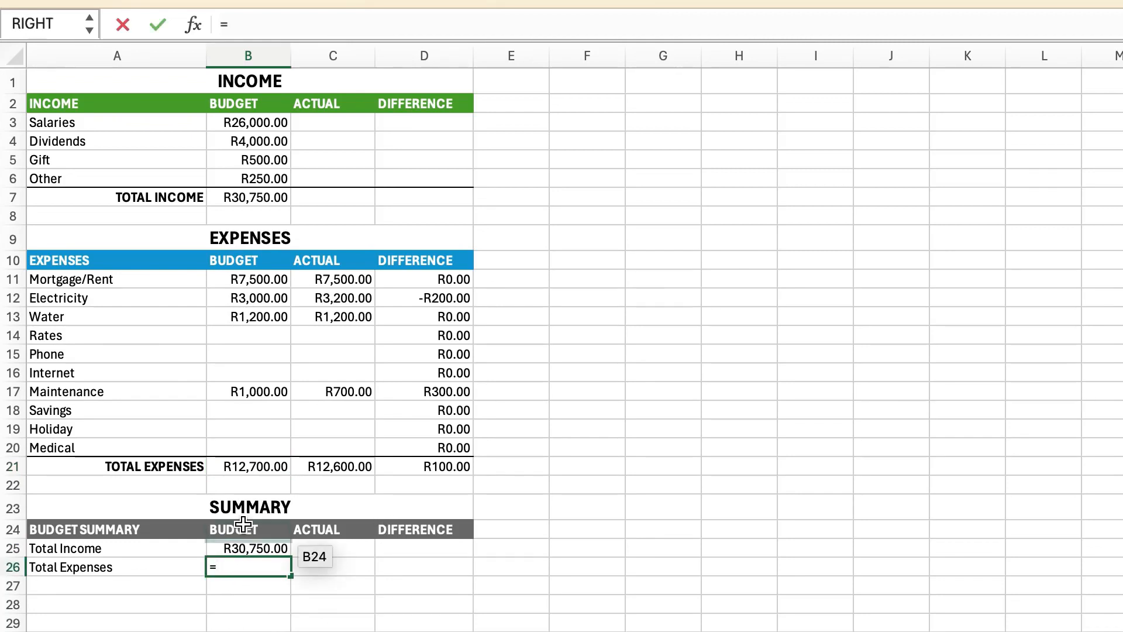
click(263, 467)
key(Return)
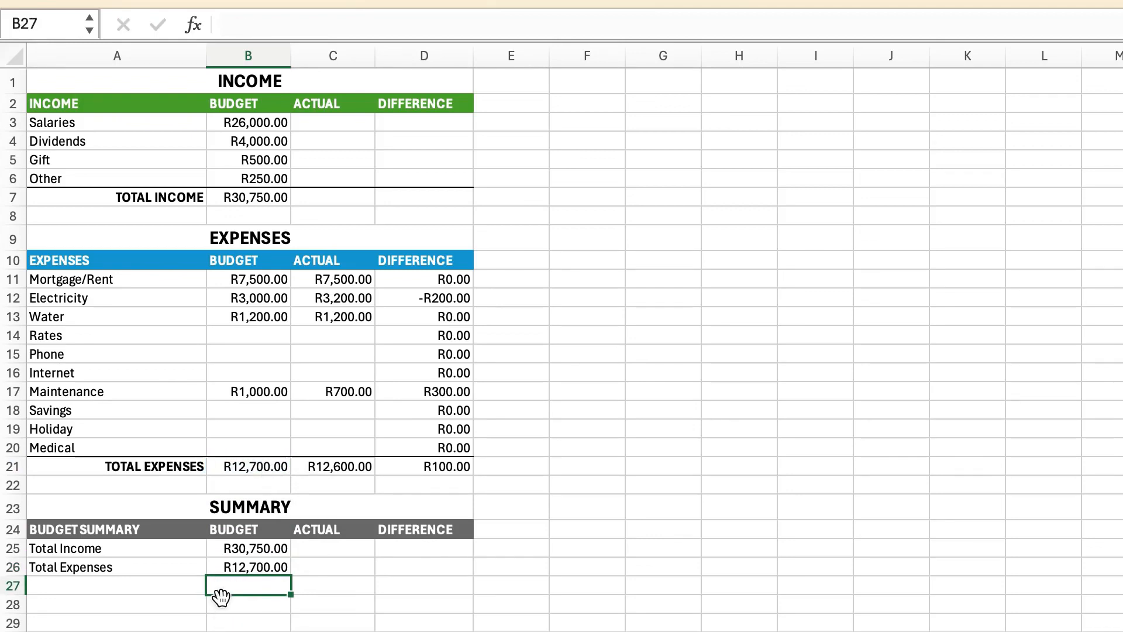
Link the actual Total Income in summary cell C25 to the income table's actual total with the formula =C7
click(242, 566)
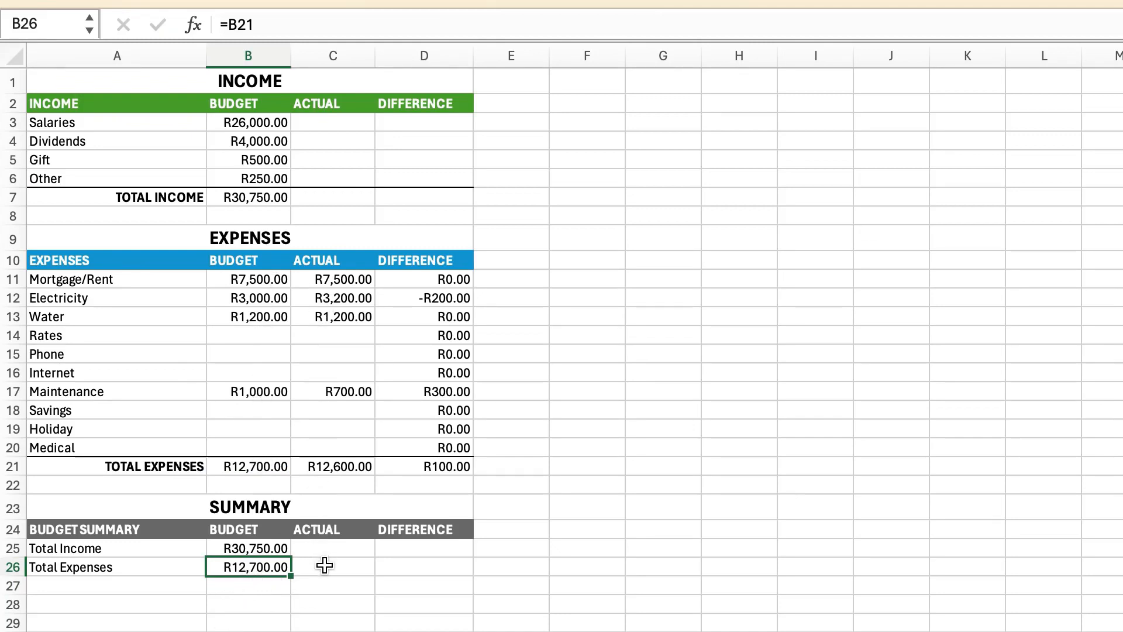
click(337, 194)
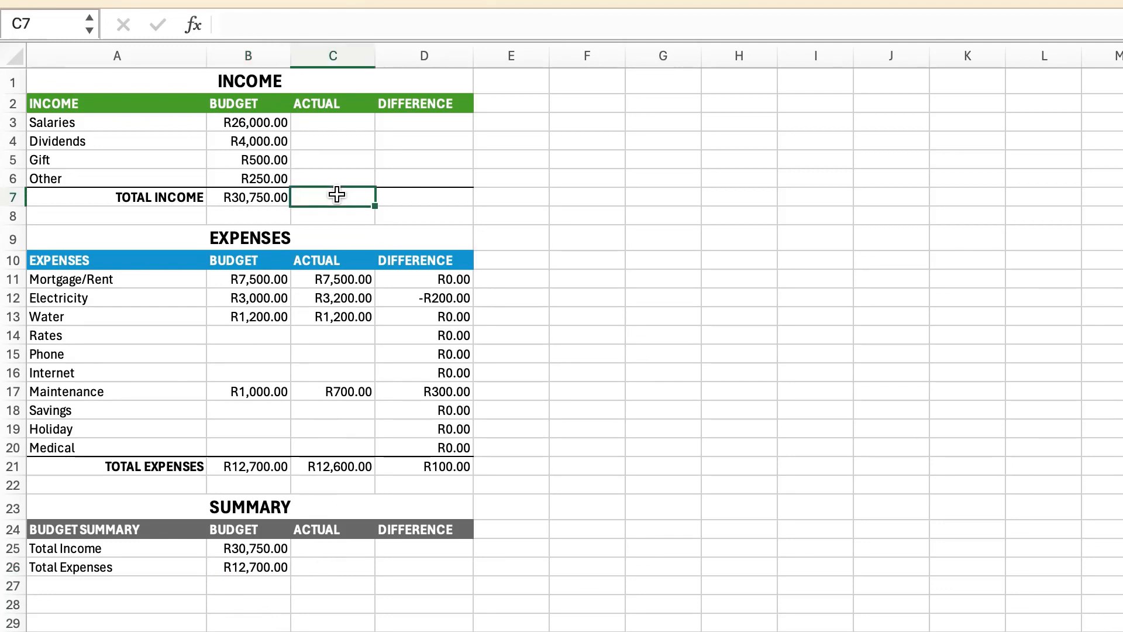
click(333, 555)
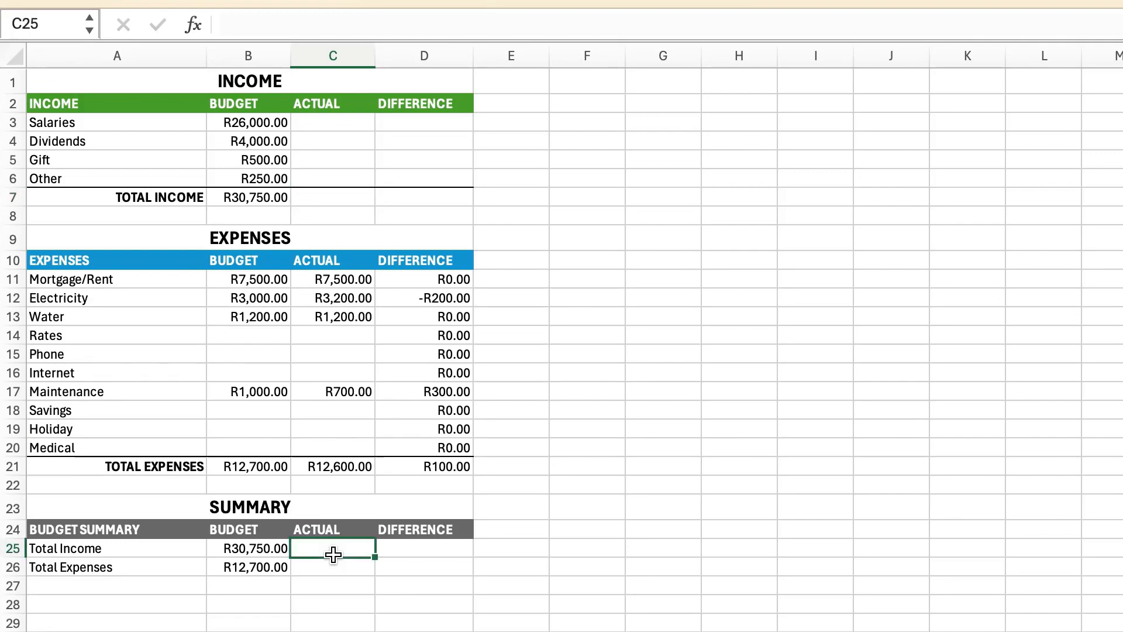
text(=)
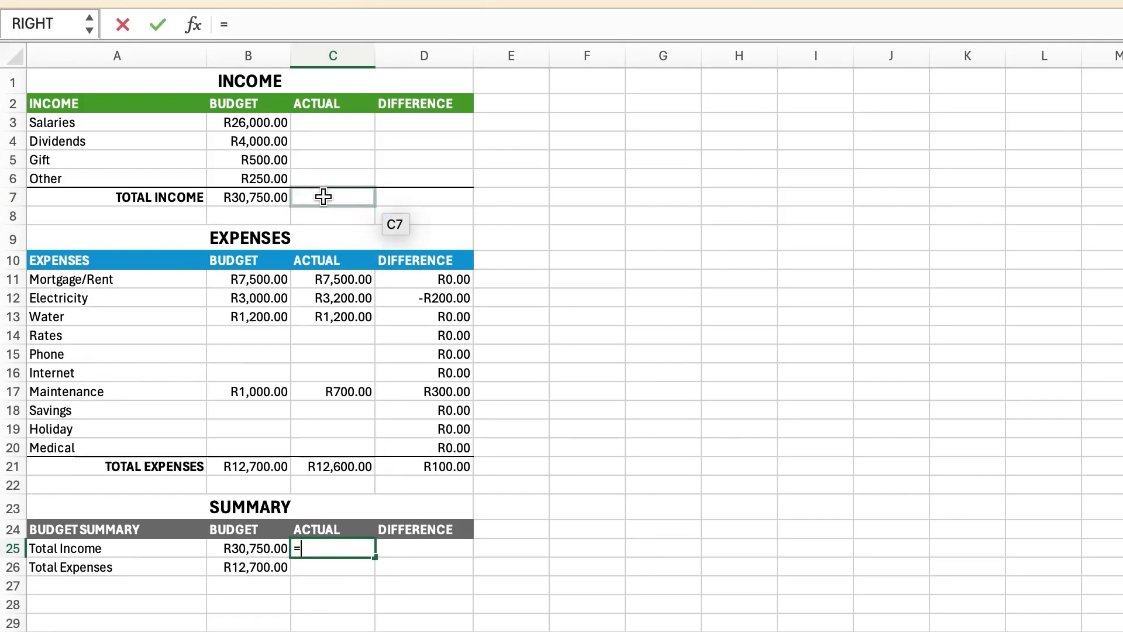
click(324, 197)
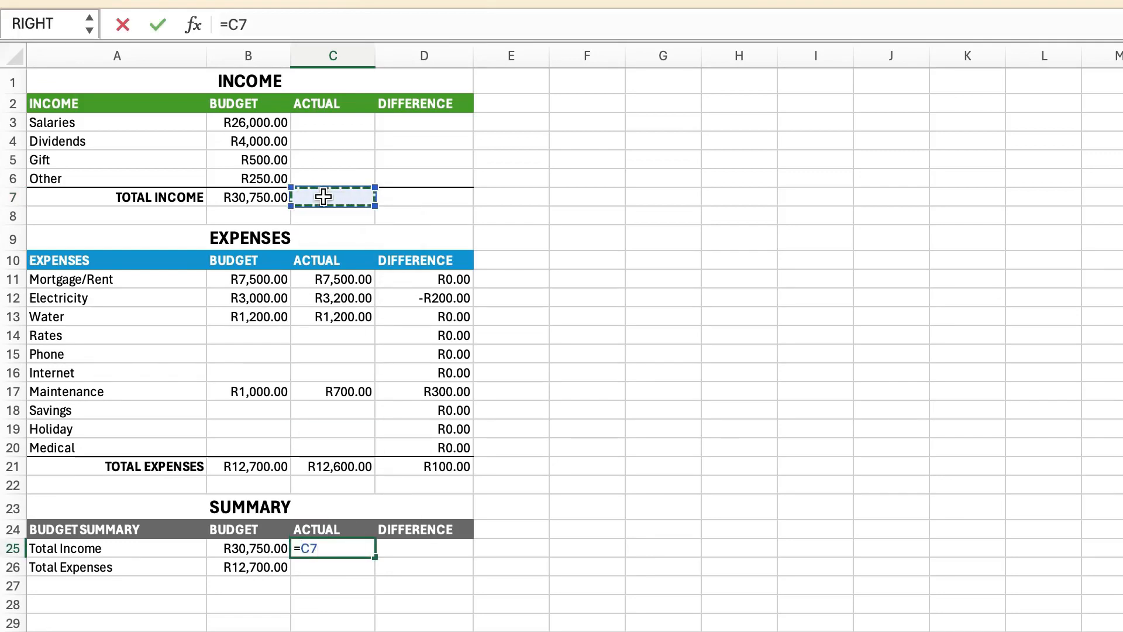
key(Return)
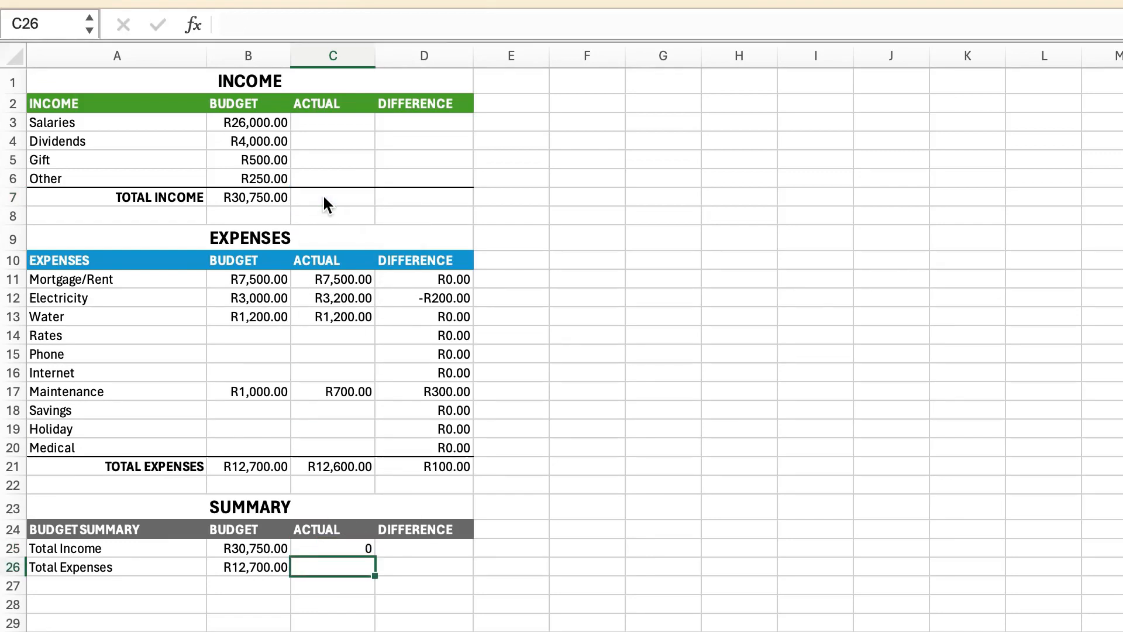
click(328, 547)
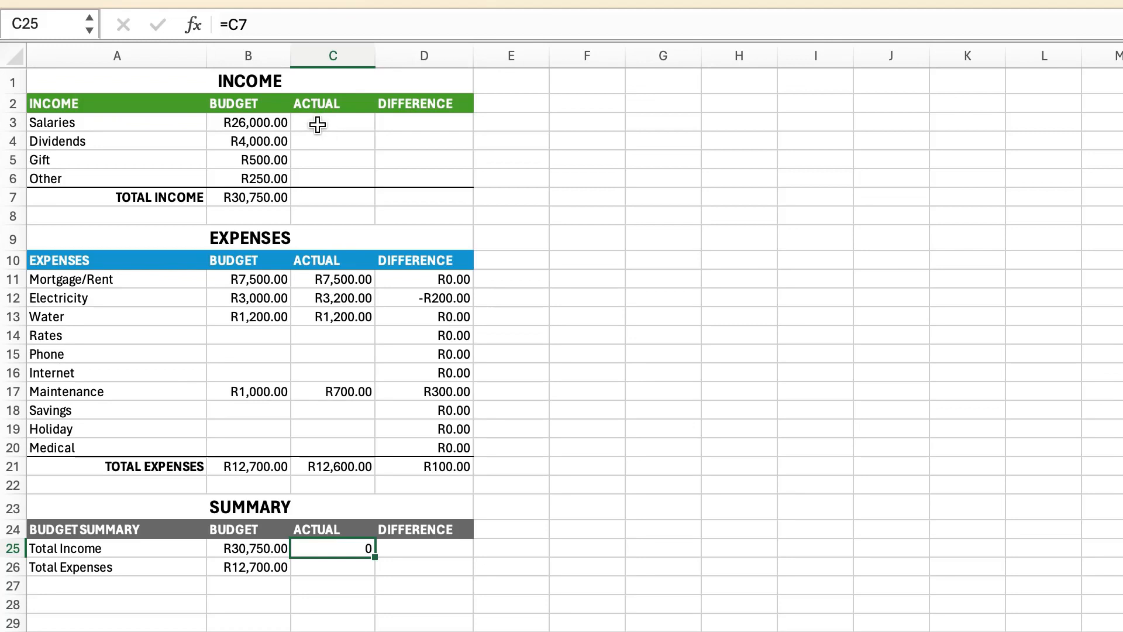
click(330, 199)
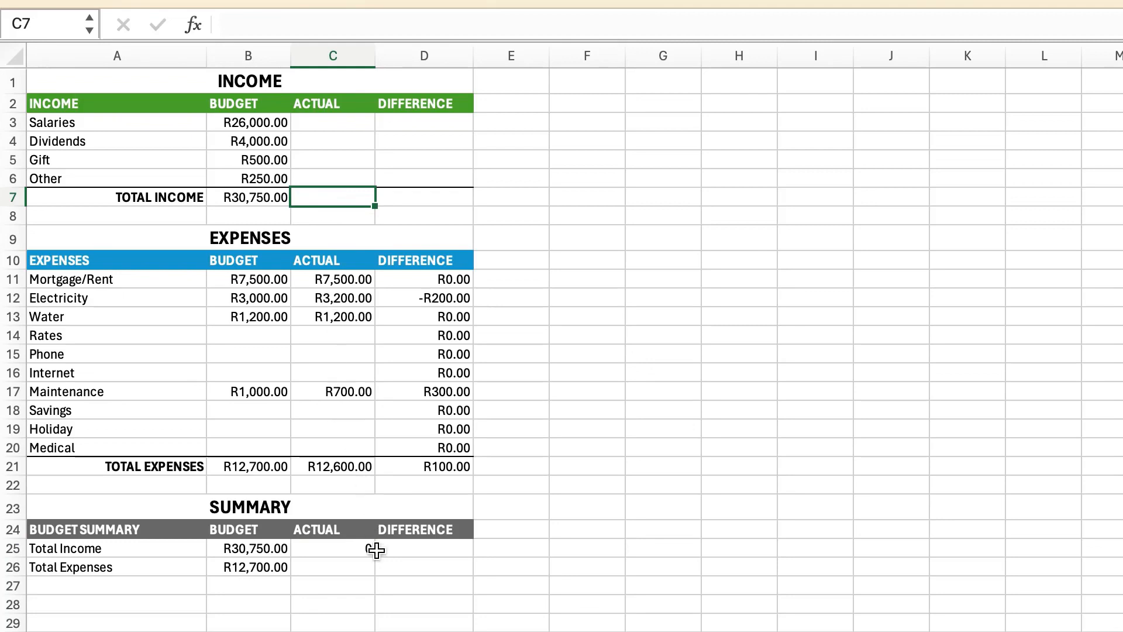
Link the actual Total Expenses in summary cell C26 to the expenses table's actual total with the formula =C21
click(341, 566)
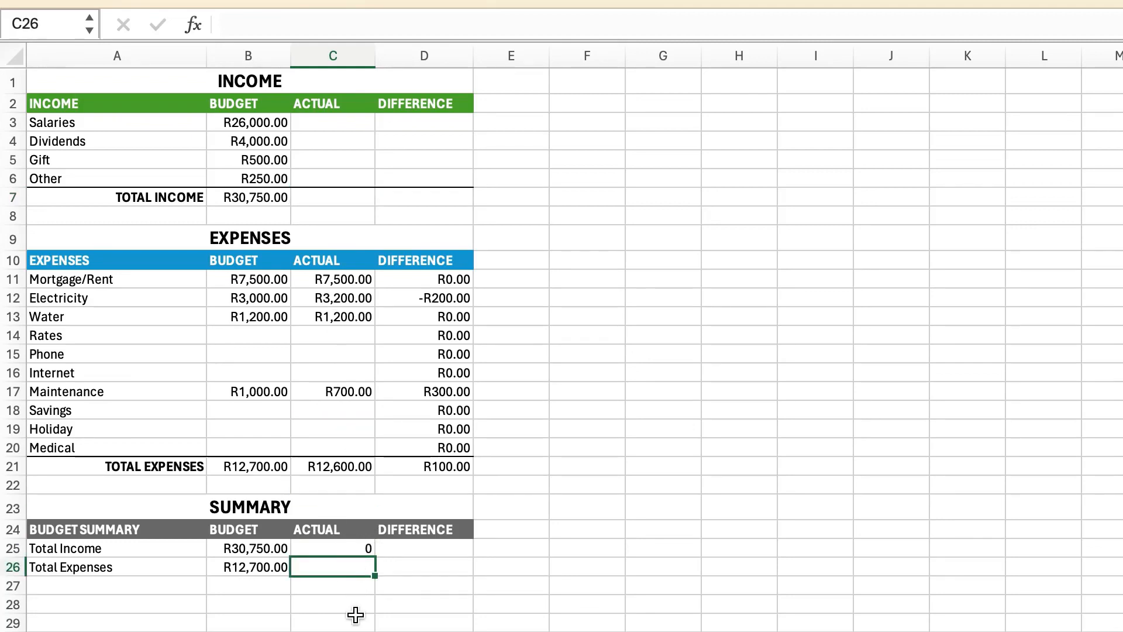
text(=)
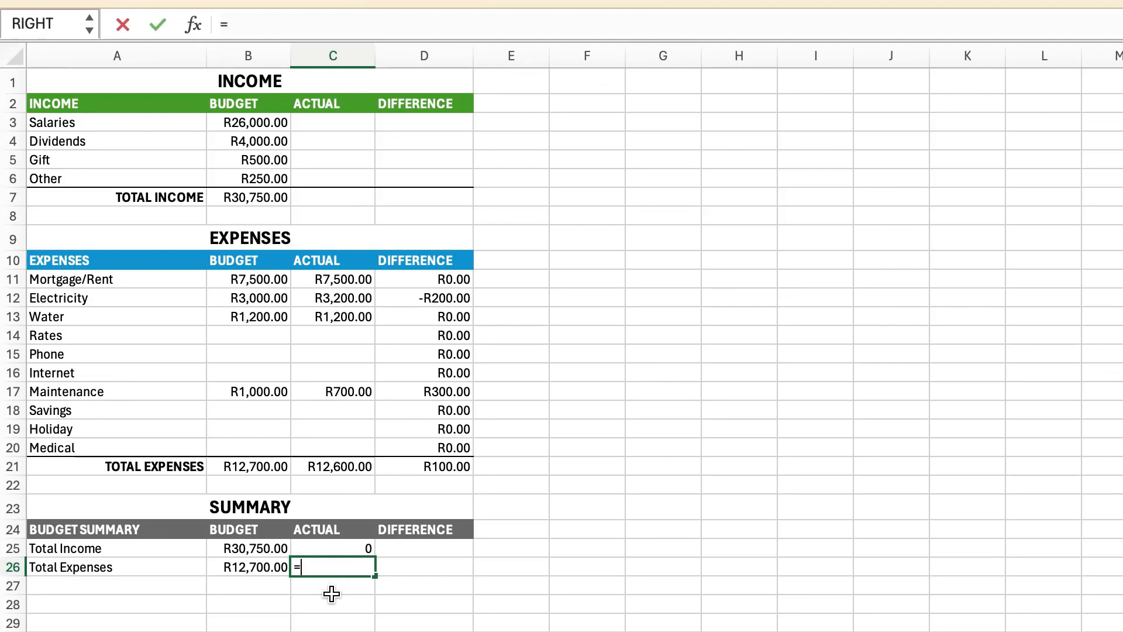
click(332, 466)
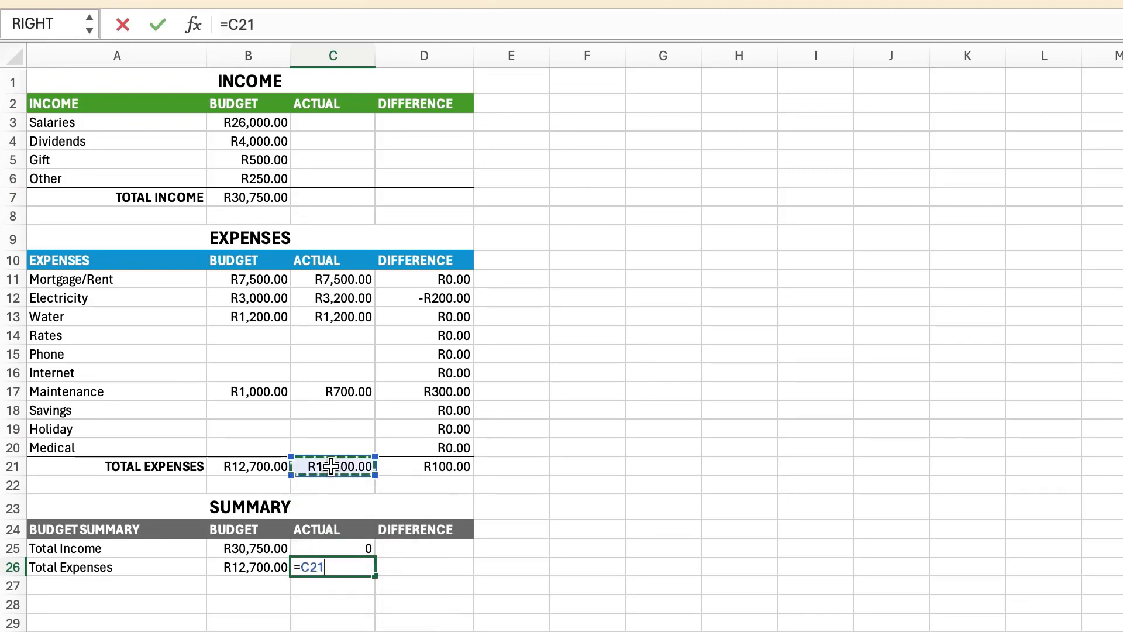
key(Return)
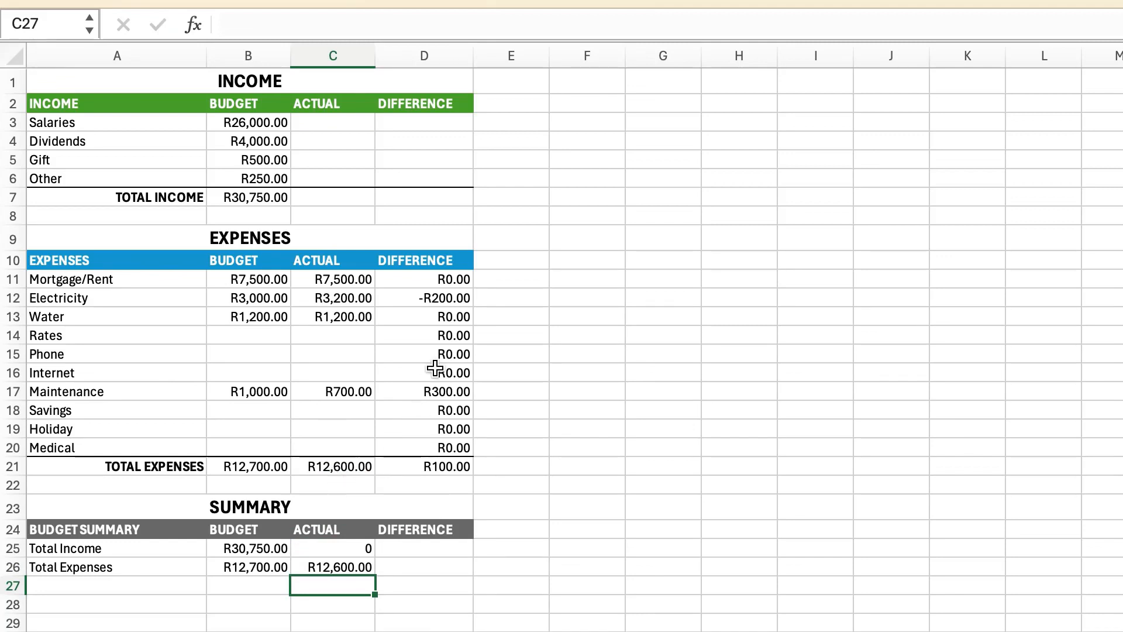
Link the Total Income difference in summary cell D25 to the income table's difference total with the formula =D7
click(427, 548)
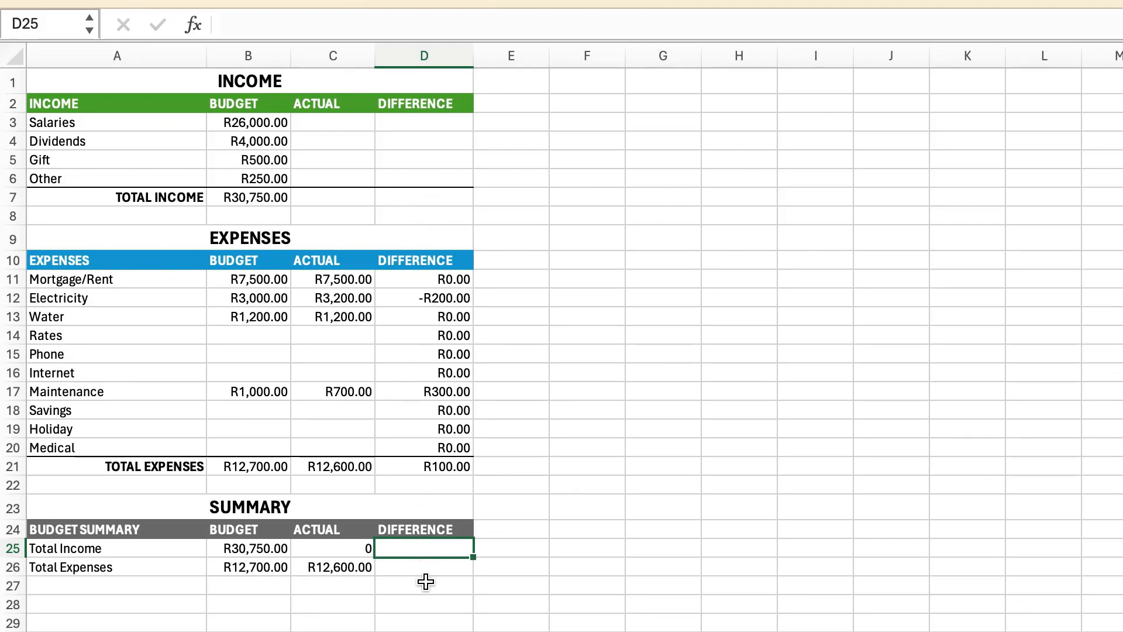
click(424, 198)
click(455, 466)
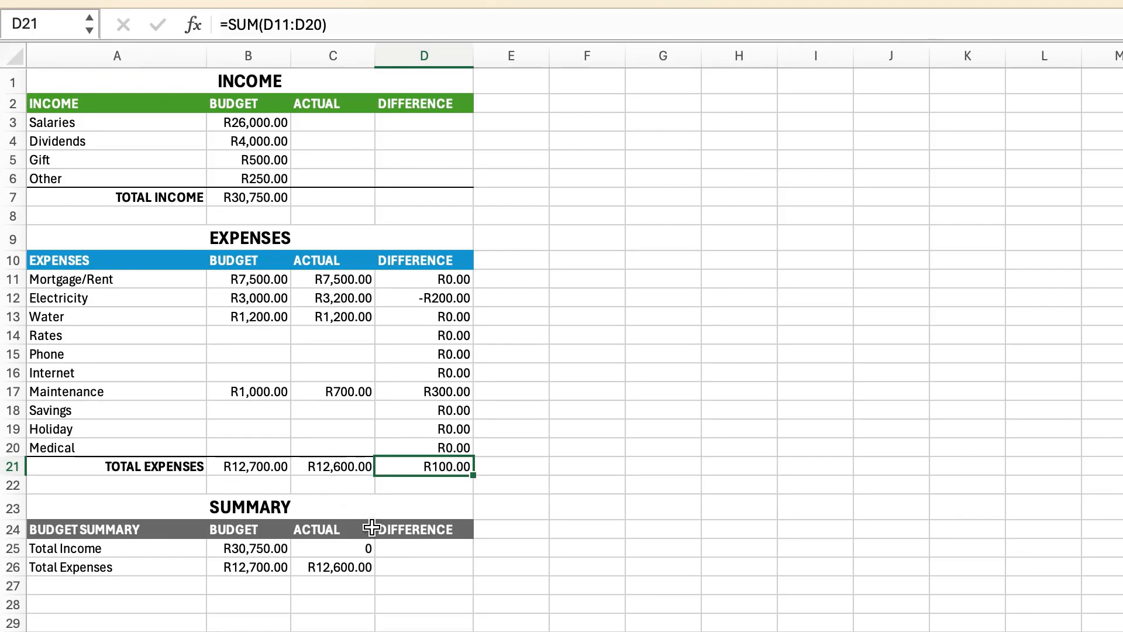
click(412, 551)
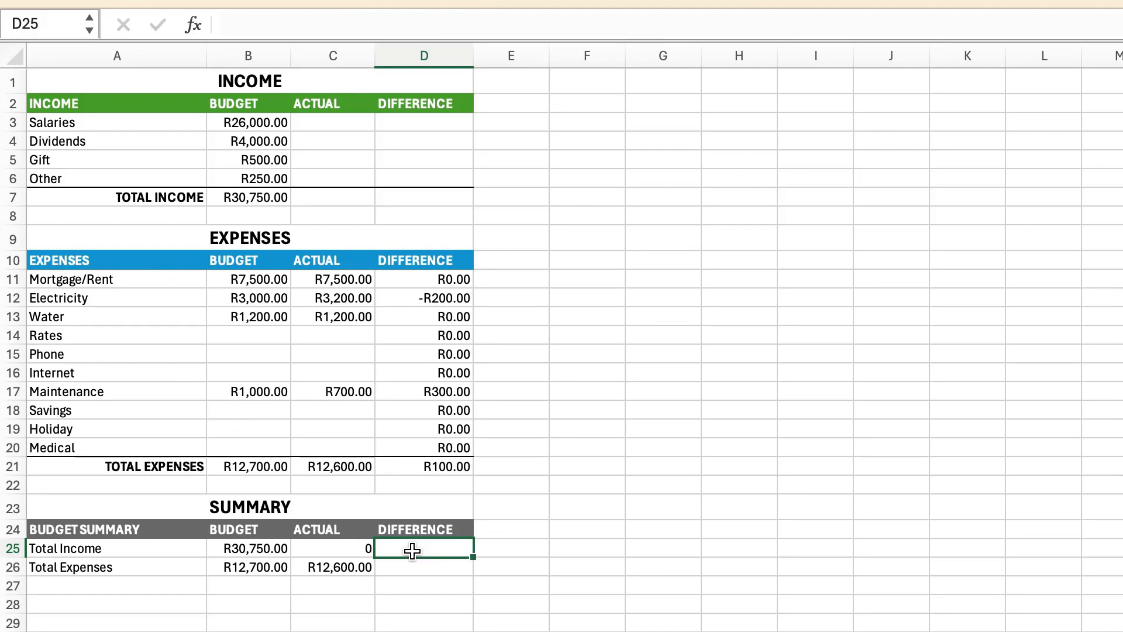
text(=)
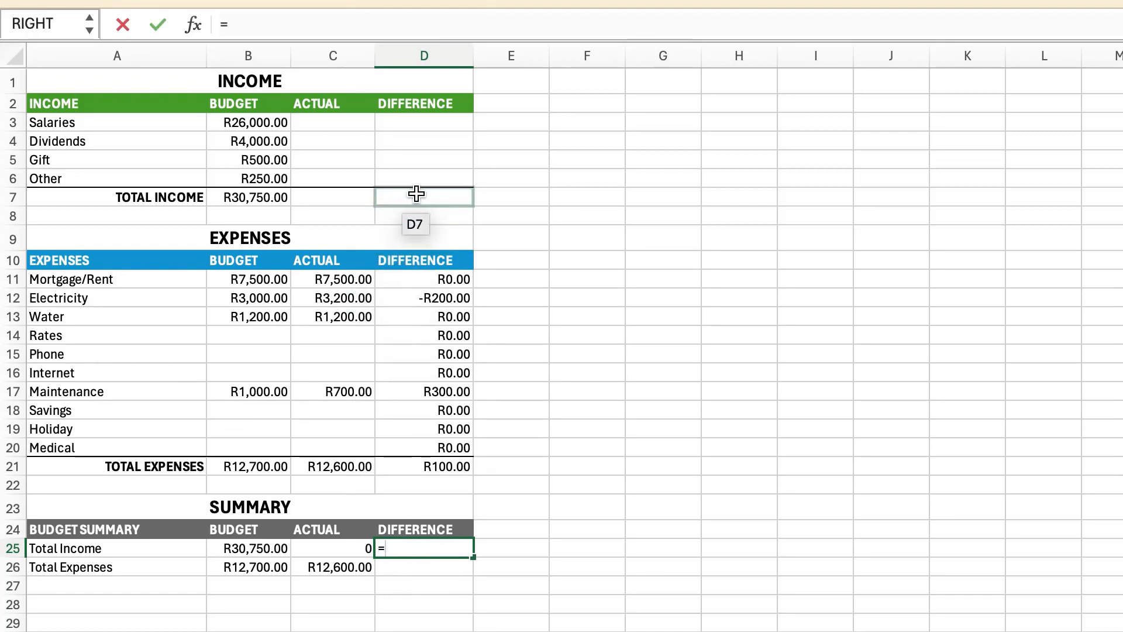
click(424, 198)
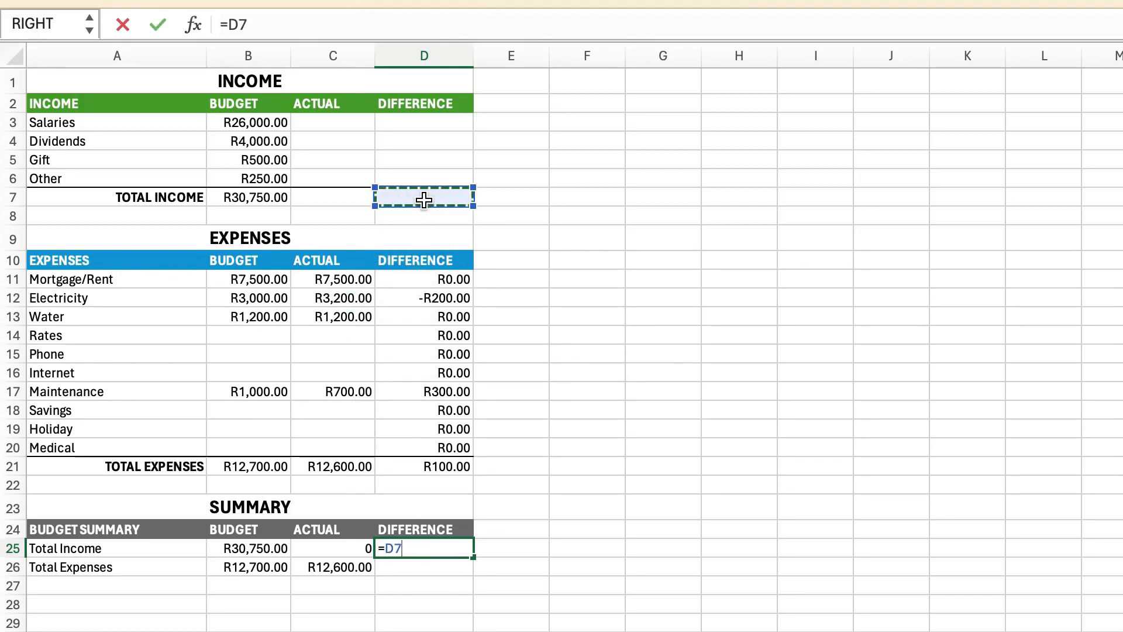
key(Return)
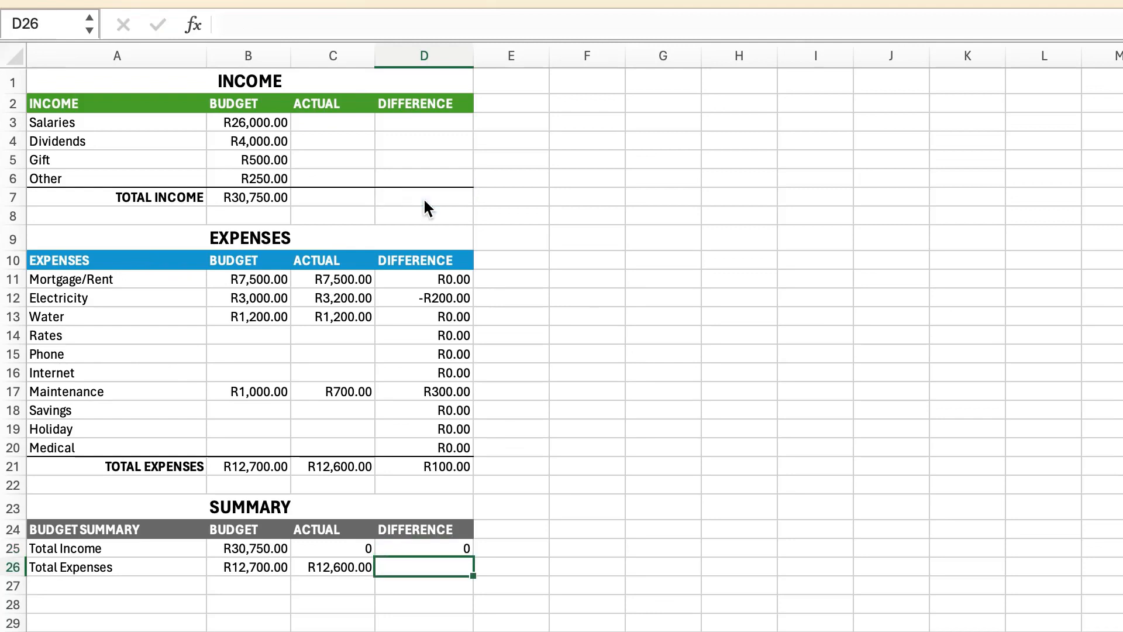
Link the Total Expenses difference in summary cell D26 to the expenses table's difference total with the formula =D21
click(445, 550)
click(442, 572)
text(=)
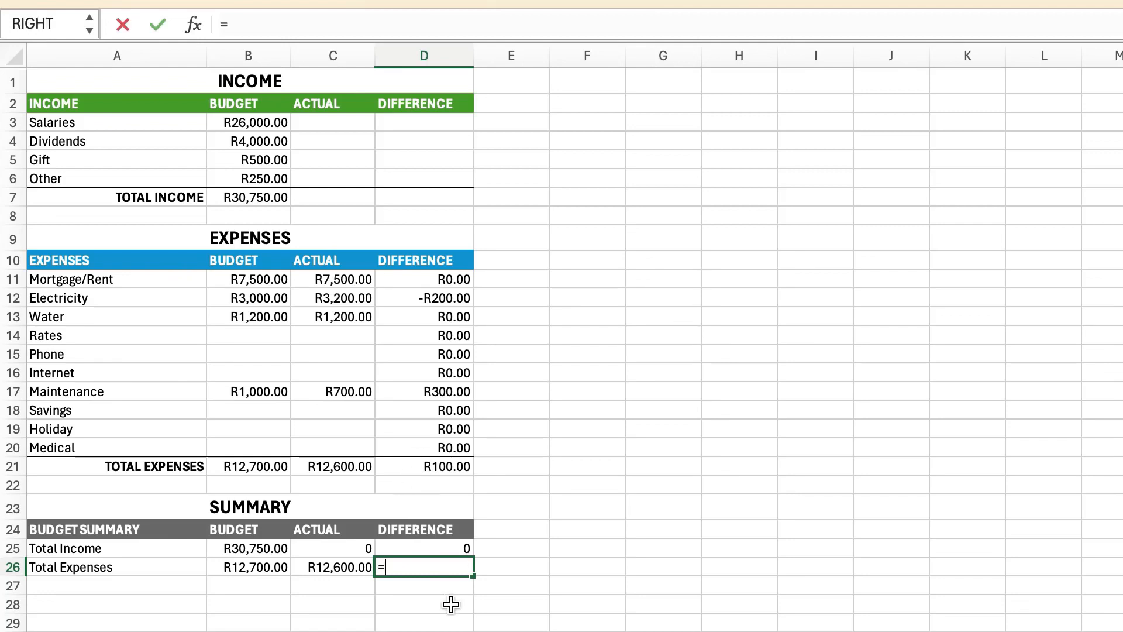
click(416, 465)
key(Return)
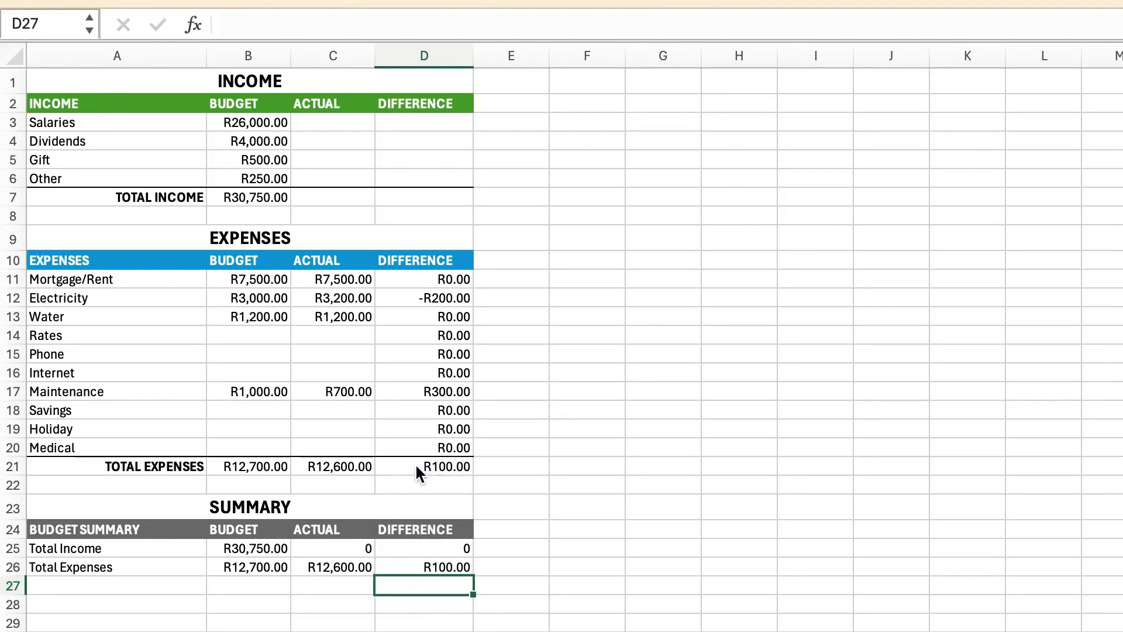
click(390, 565)
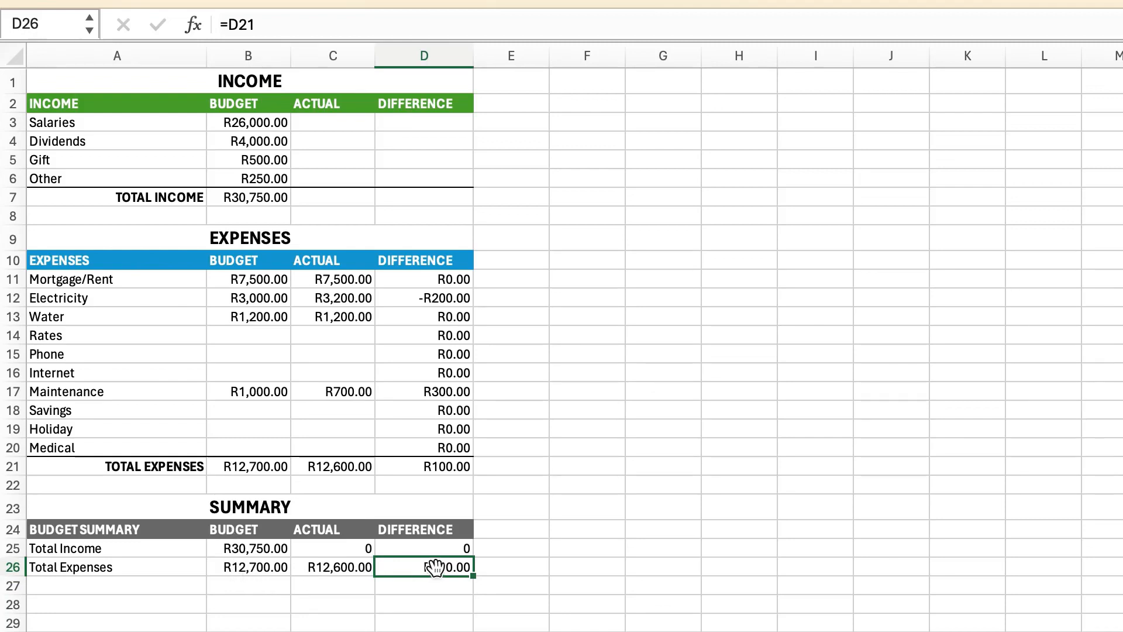
click(444, 592)
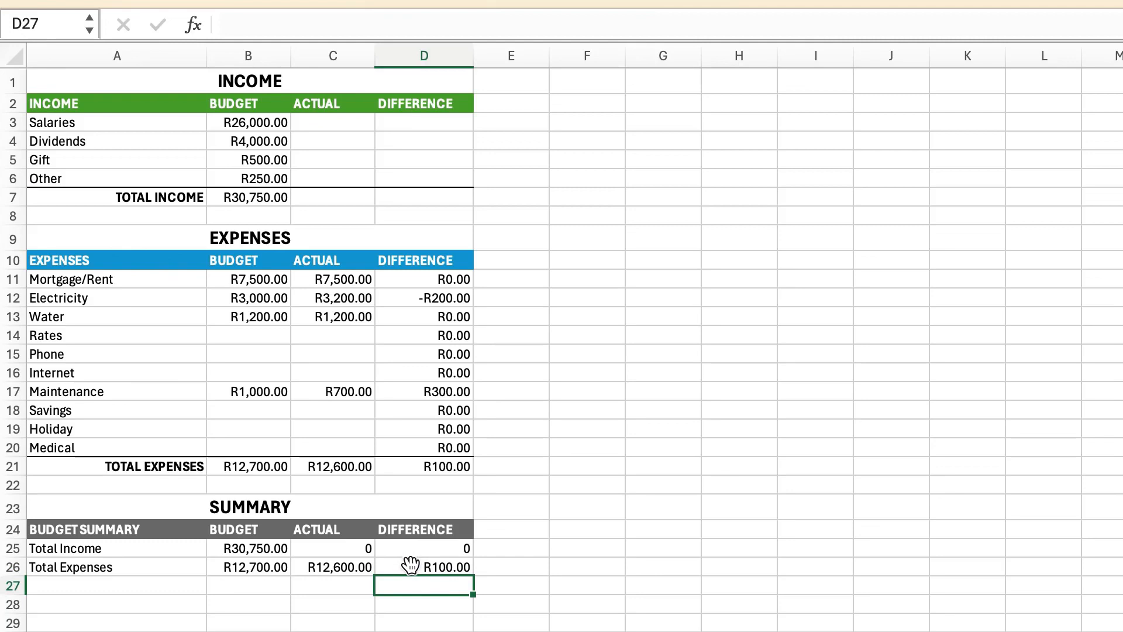
click(411, 564)
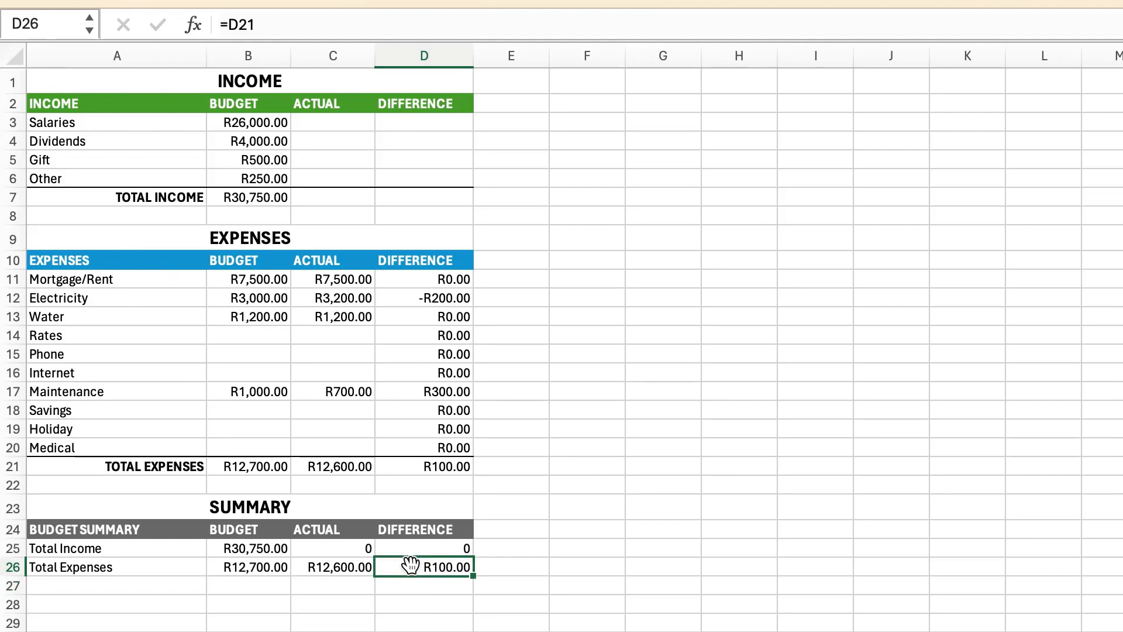